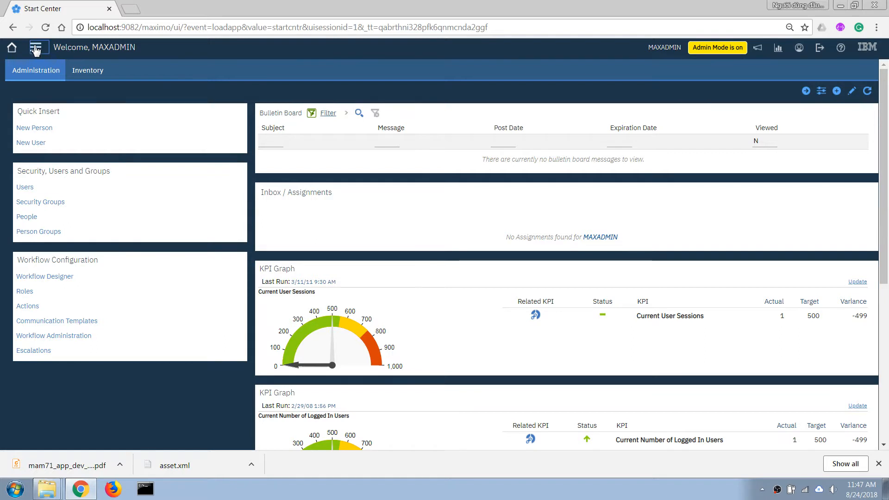
# Step: Open the Database Configuration application from the platform configuration applications
pyautogui.click(35, 49)
pyautogui.moveTo(57, 91)
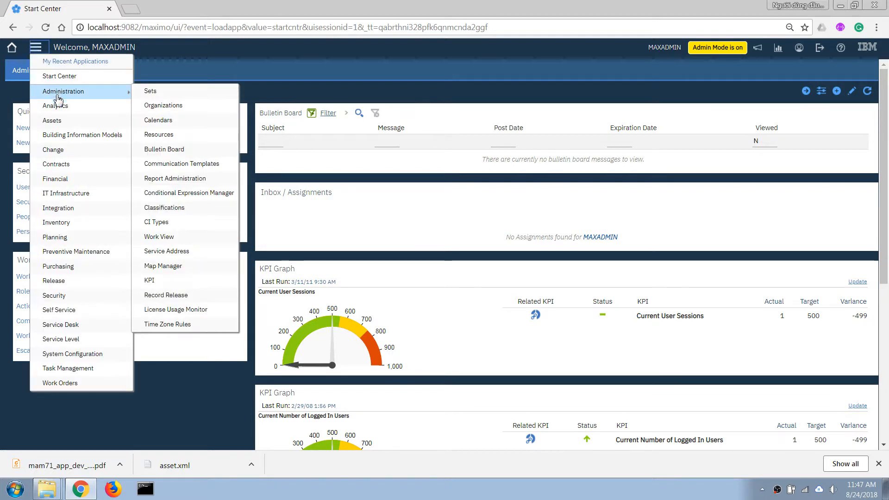
pyautogui.moveTo(85, 230)
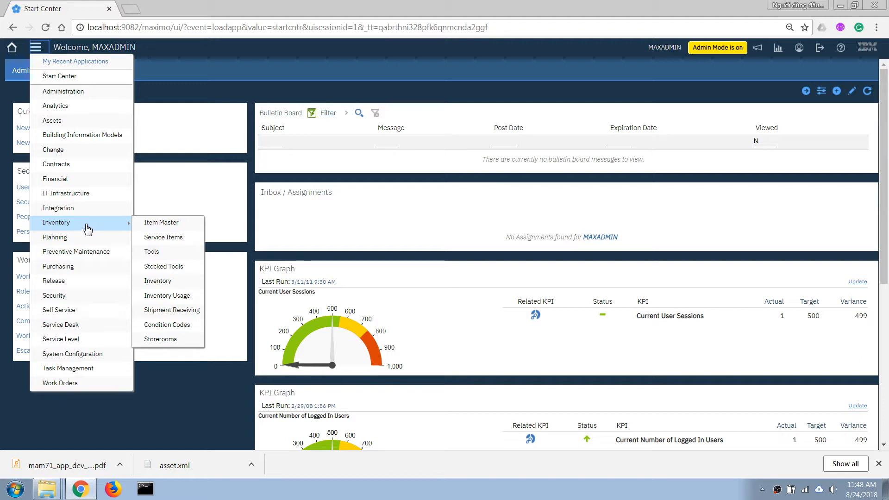
pyautogui.moveTo(125, 354)
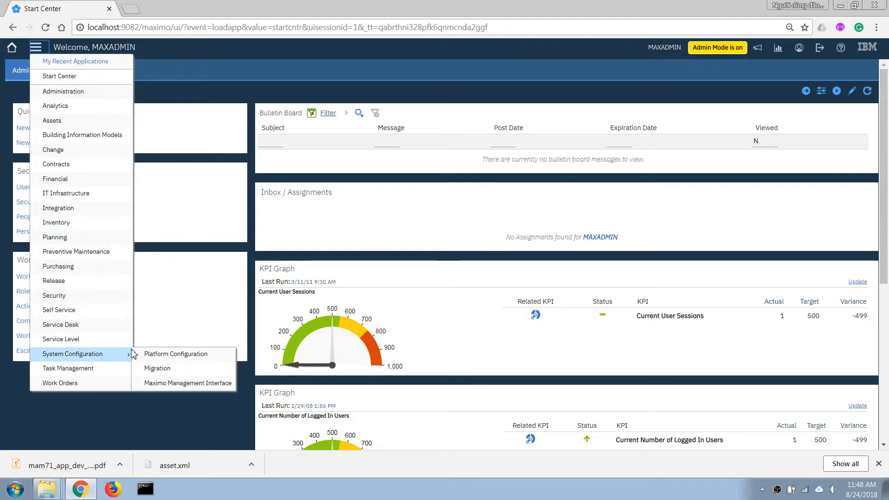
pyautogui.moveTo(215, 353)
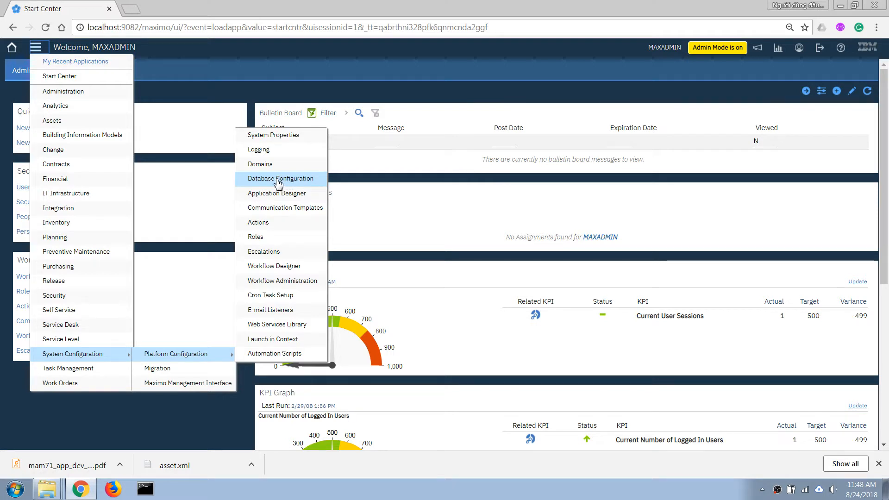
pyautogui.click(279, 183)
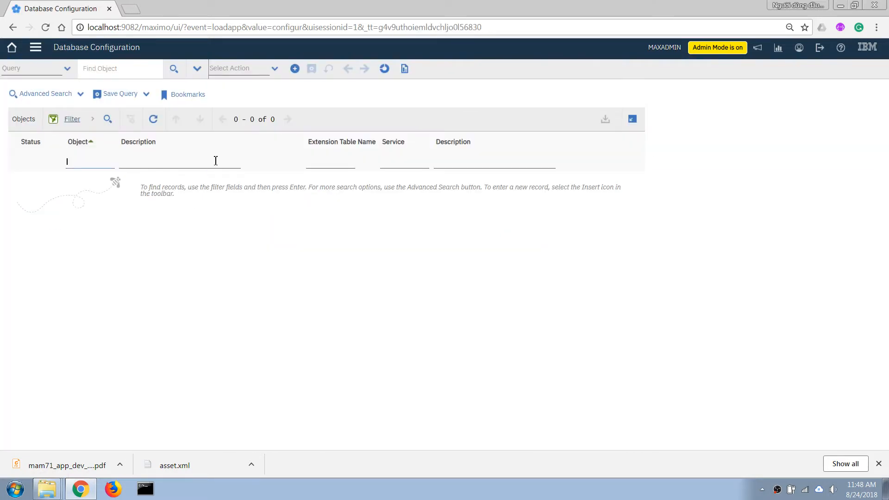
# Step: Create and save a new main object named CUSTLOG with the description "Daily Log Entry"
pyautogui.click(295, 69)
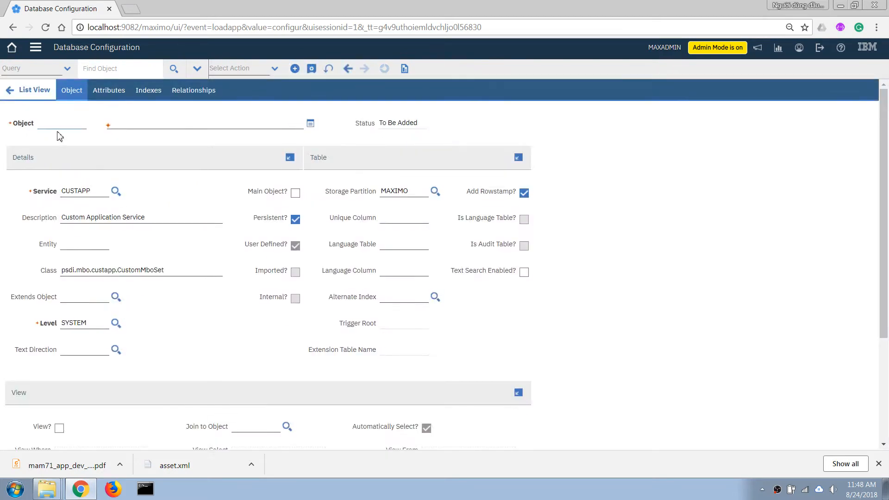
pyautogui.click(57, 120)
pyautogui.write('Custlog')
pyautogui.press('Tab')
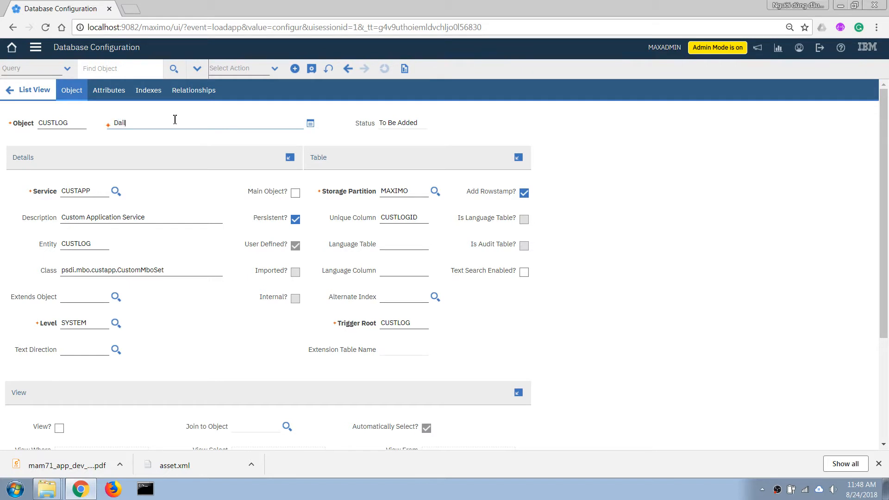
pyautogui.write('Daily Log Entry')
pyautogui.press('Tab')
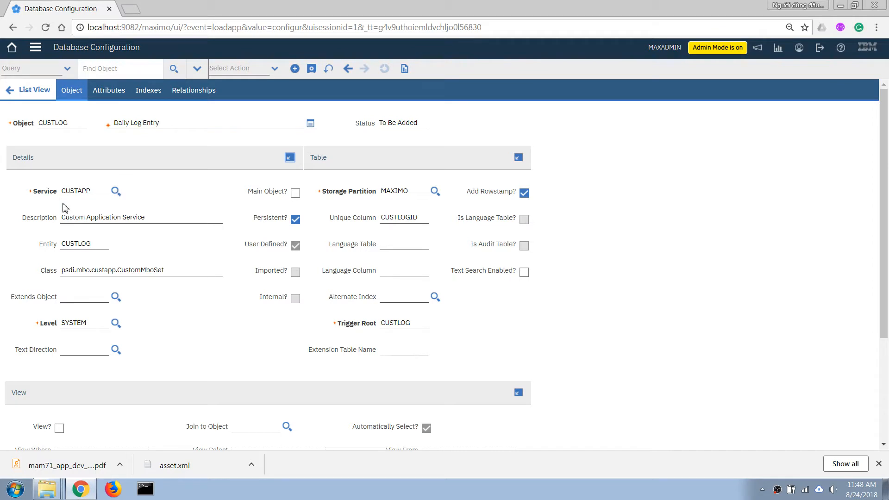
pyautogui.click(296, 193)
pyautogui.click(310, 70)
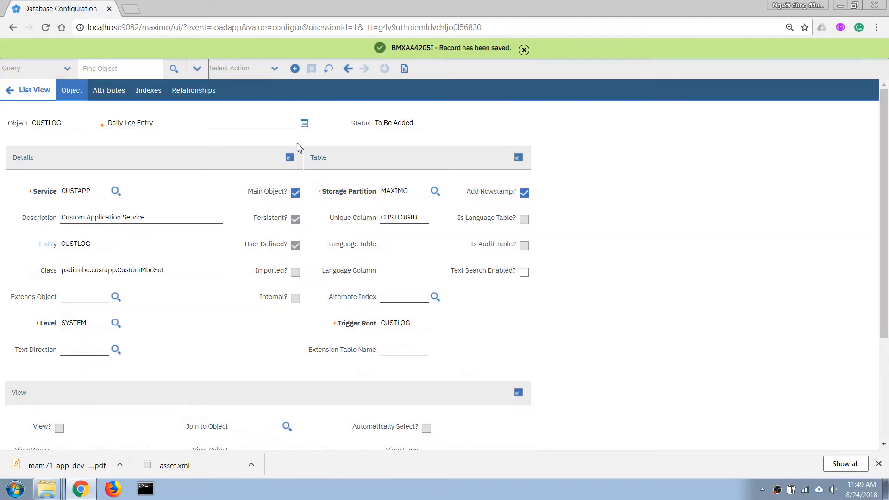
# Step: Add a LOGTIME attribute to the CUSTLOG object with the description "Date/Time of the log" and the title "Log Time"
pyautogui.click(105, 96)
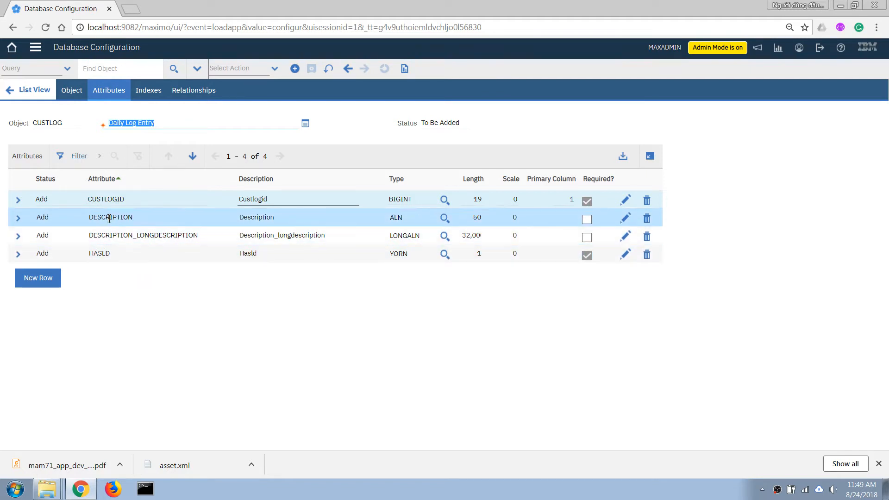
pyautogui.click(57, 284)
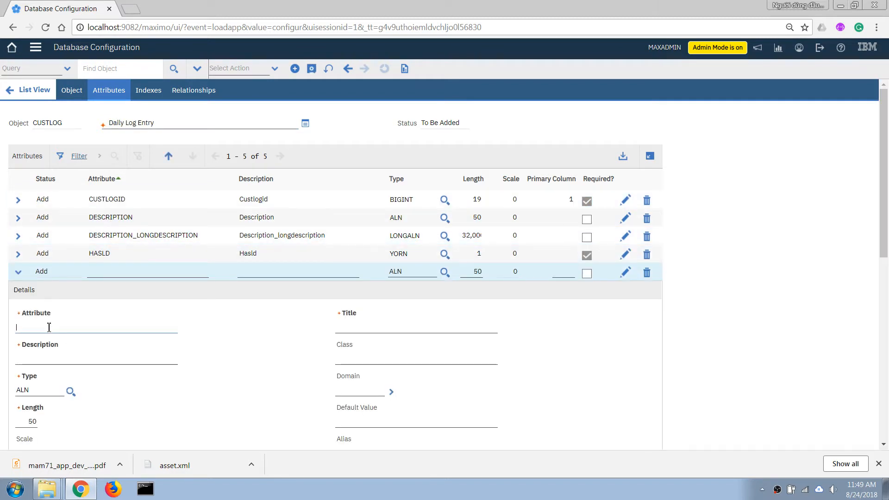
pyautogui.write('Logtime')
pyautogui.press('Tab')
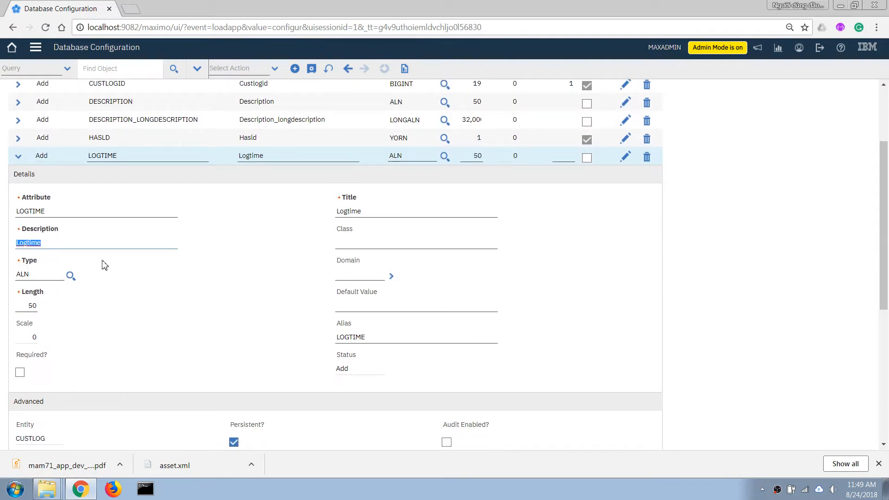
pyautogui.write('Date/Time of the log')
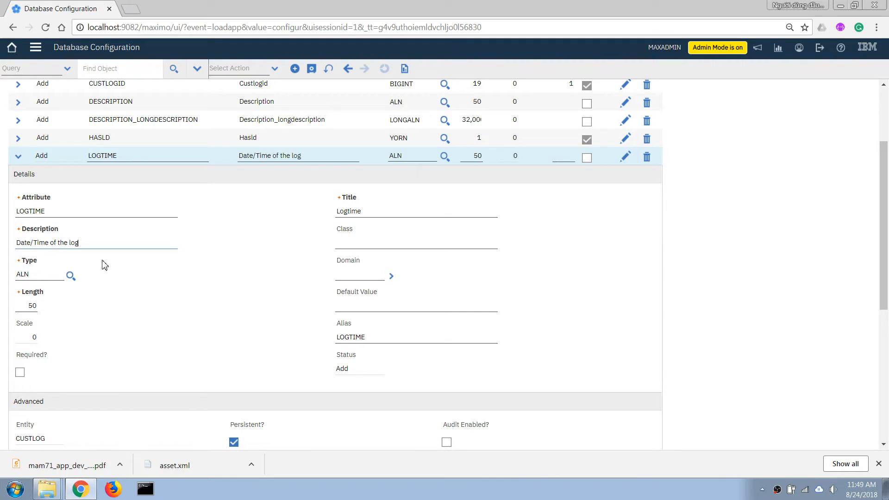
pyautogui.press('Tab')
pyautogui.doubleClick(359, 211)
pyautogui.write('Log Time')
pyautogui.press('Tab')
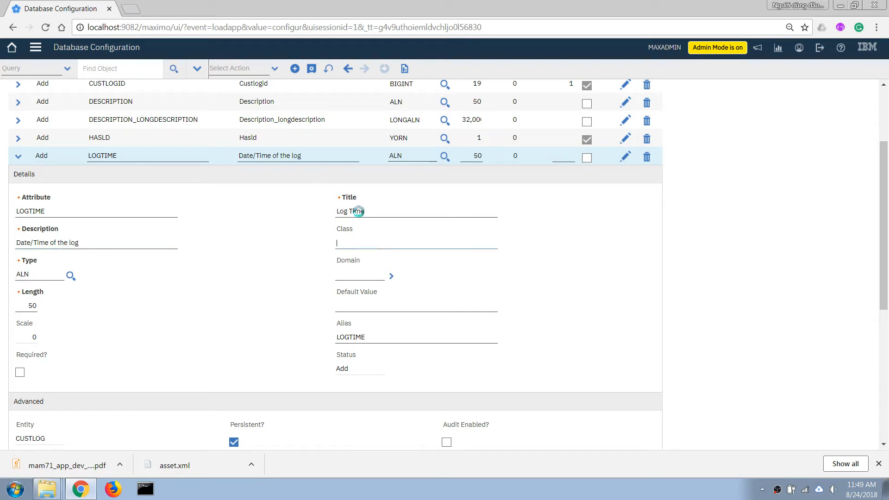
# Step: Try to set the LOGTIME attribute's default value to &SYSDATE& while its type is ALN
pyautogui.click(380, 307)
pyautogui.write('&SYSDATE')
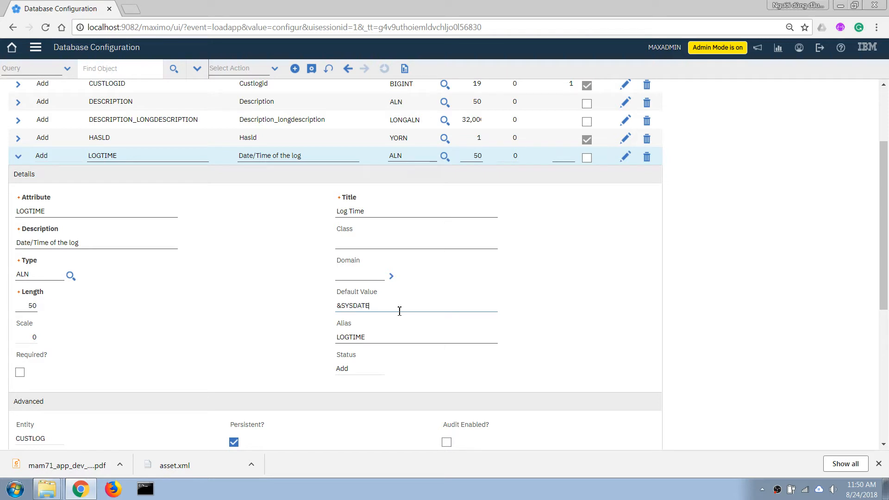
pyautogui.write('&')
pyautogui.press('Tab')
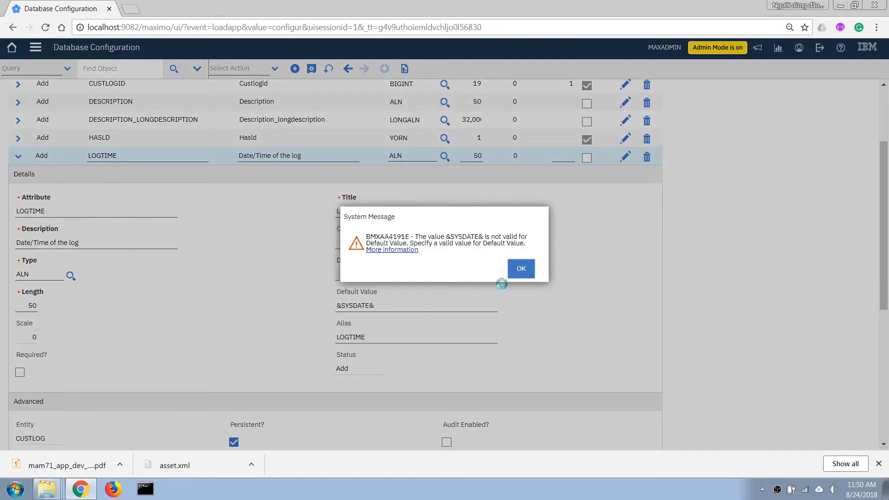
pyautogui.click(520, 267)
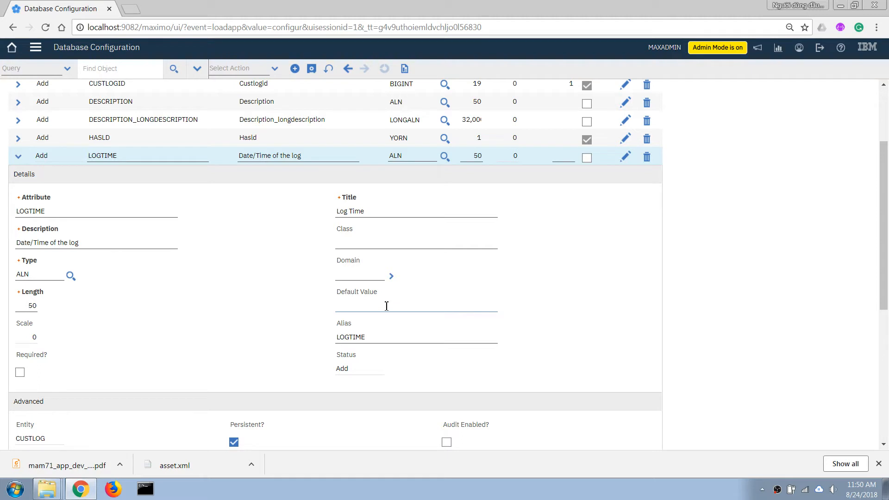
pyautogui.write('&SYSDATE&')
pyautogui.press('Tab')
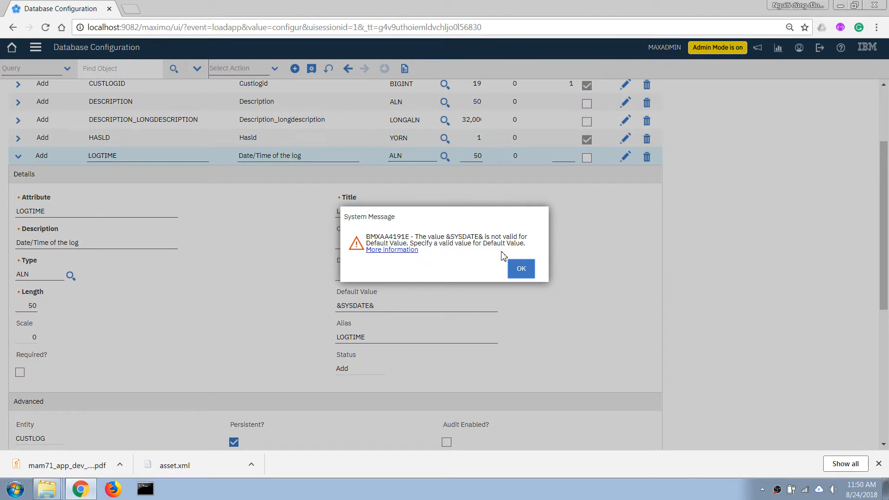
pyautogui.click(523, 270)
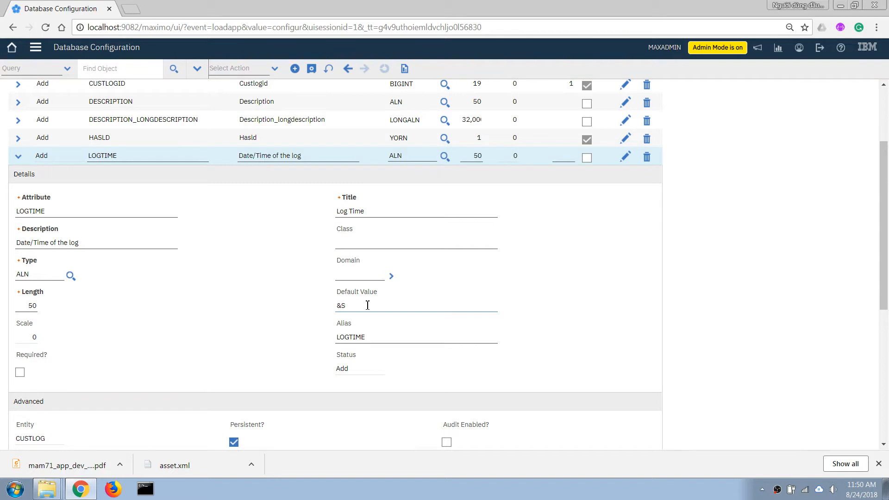
pyautogui.press('BackSpace')
pyautogui.press('BackSpace')
pyautogui.press('Tab')
# Step: Set the LOGTIME attribute's type to DATETIME and its default value to &SYSDATE&
pyautogui.click(68, 346)
pyautogui.click(30, 309)
pyautogui.click(71, 276)
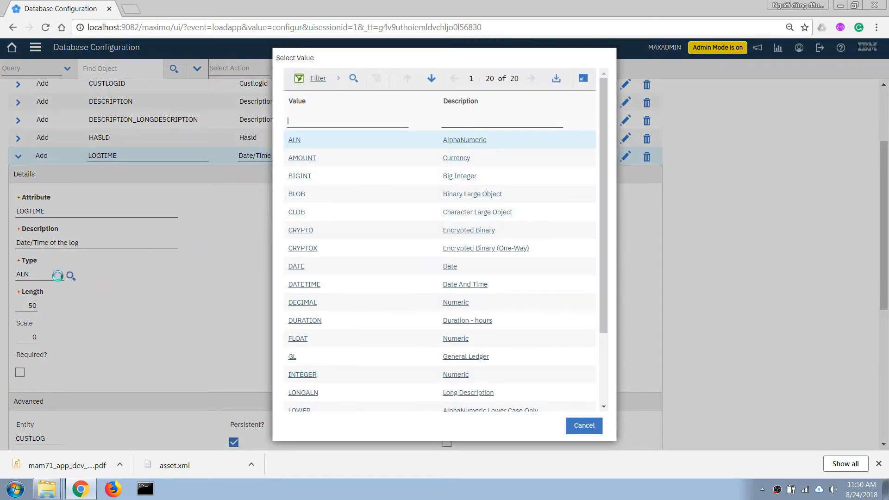
pyautogui.click(304, 284)
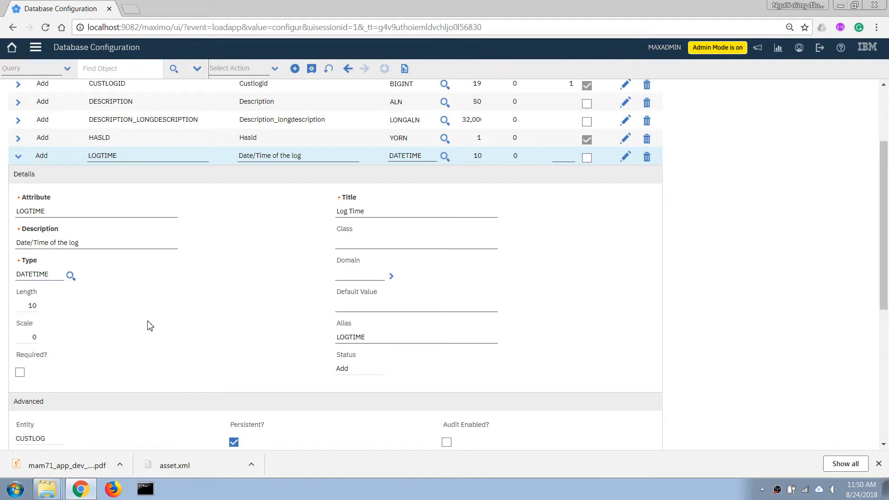
pyautogui.click(370, 310)
pyautogui.write('&SYSDATE&')
pyautogui.press('Tab')
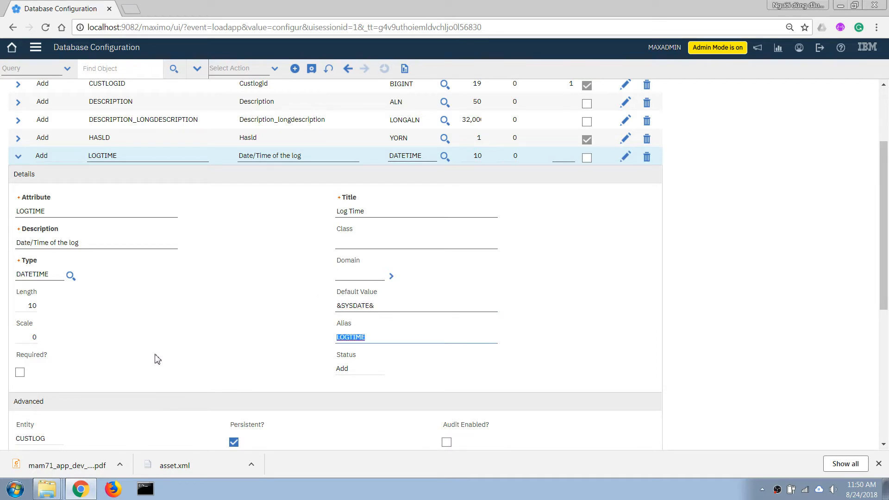
# Step: Add another attribute to the CUSTLOG object and name it LOGBY
pyautogui.scroll(-1, 156, 357)
pyautogui.scroll(-6, 188, 324)
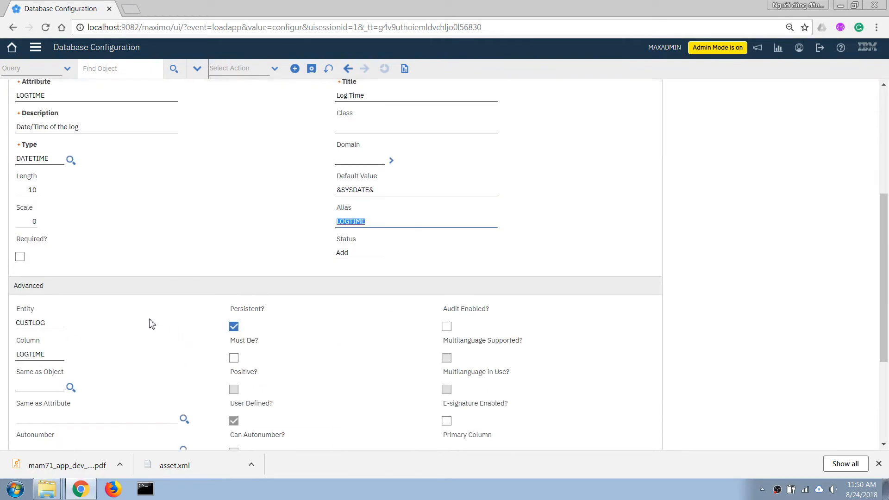
pyautogui.click(43, 415)
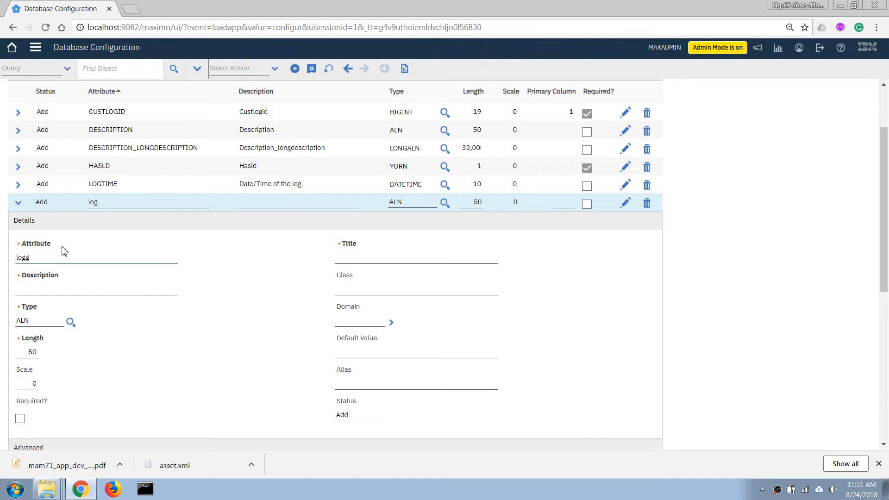
pyautogui.press('BackSpace')
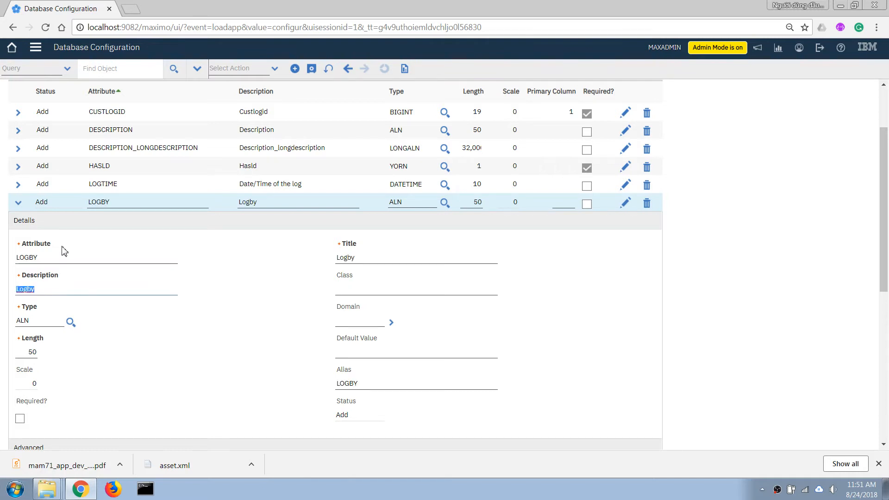
# Step: Set the LOGBY attribute's description to "Person who create the log"
pyautogui.write('Log')
pyautogui.write('Person ')
pyautogui.write('who create')
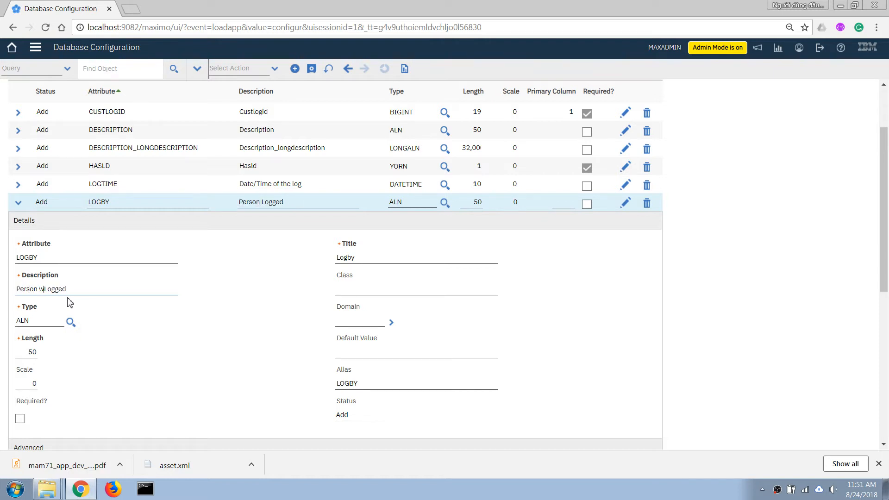
pyautogui.write(' the log')
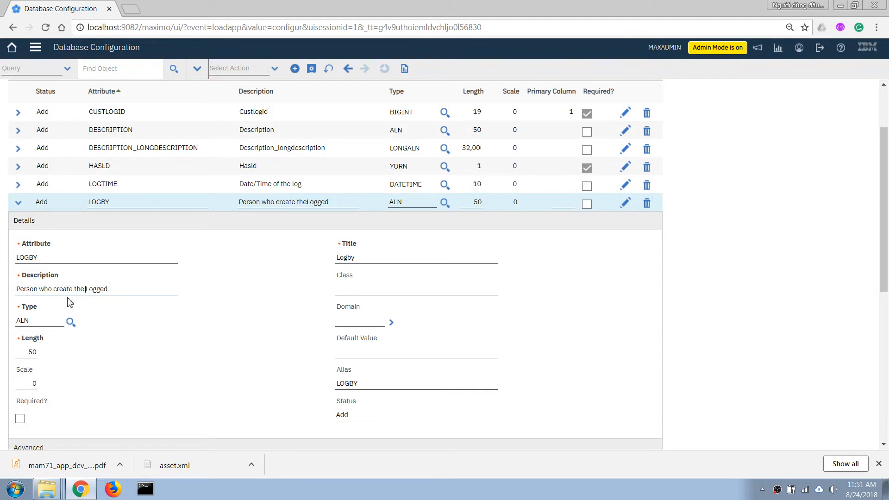
pyautogui.press('Delete')
pyautogui.press('Delete')
pyautogui.press('Delete')
pyautogui.press('Delete')
pyautogui.press('Delete')
pyautogui.press('Delete')
pyautogui.press('Tab')
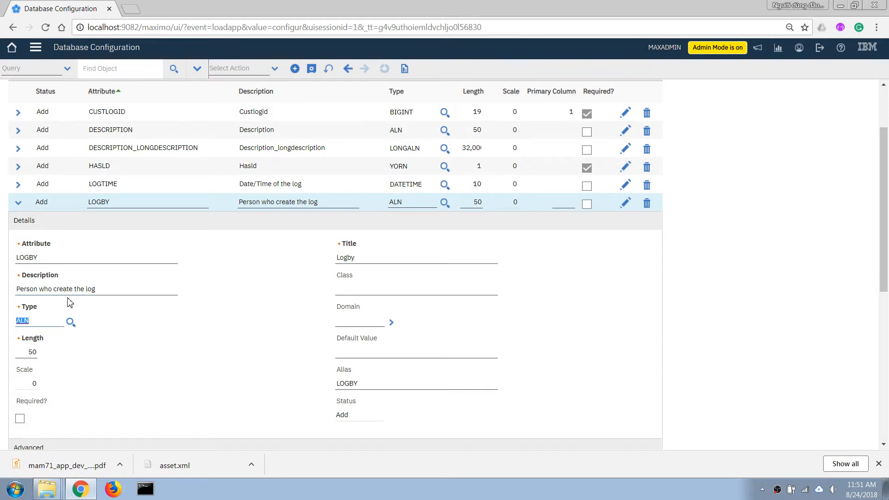
# Step: Change the LOGBY attribute's title to "Logged By"
pyautogui.doubleClick(383, 263)
pyautogui.write('Log')
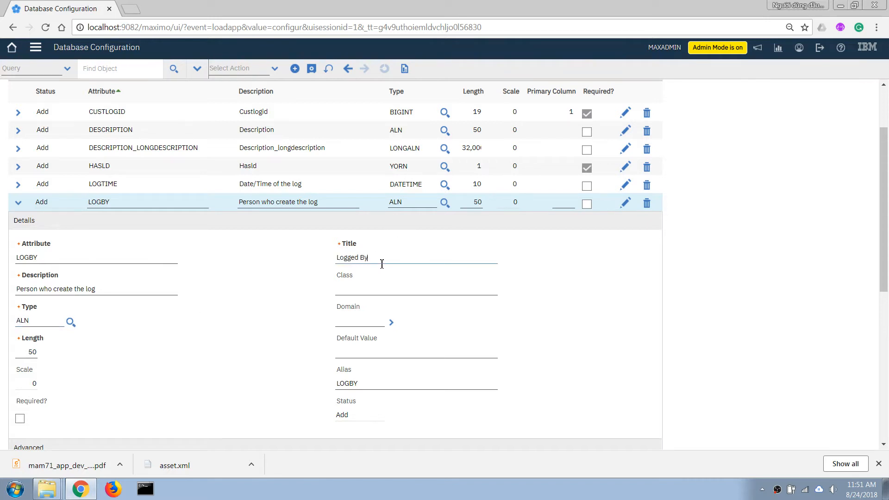
pyautogui.press('Tab')
# Step: Define the LOGBY attribute as the same as the PERSONID attribute of the PERSON object
pyautogui.scroll(-1, 377, 292)
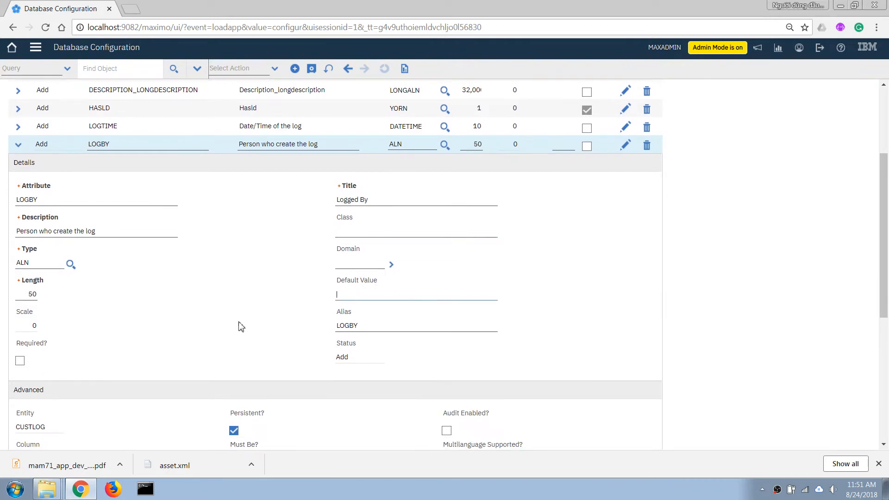
pyautogui.scroll(-2, 241, 326)
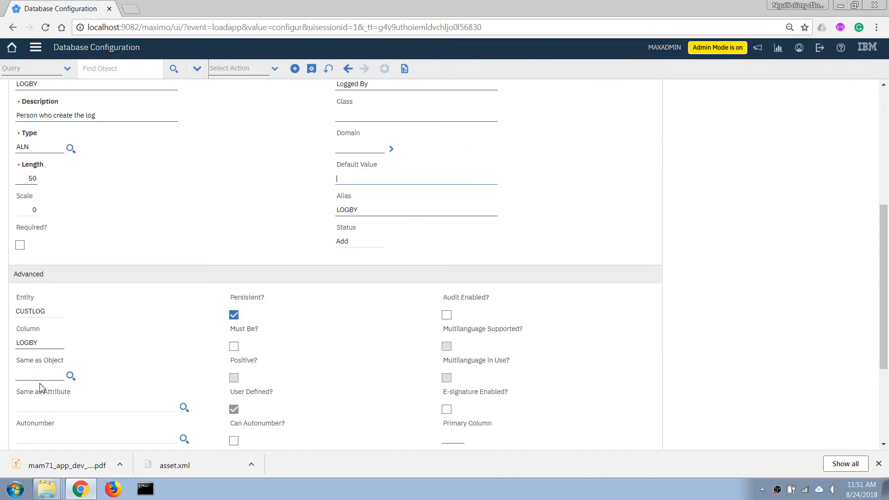
pyautogui.scroll(-1, 42, 388)
pyautogui.click(26, 317)
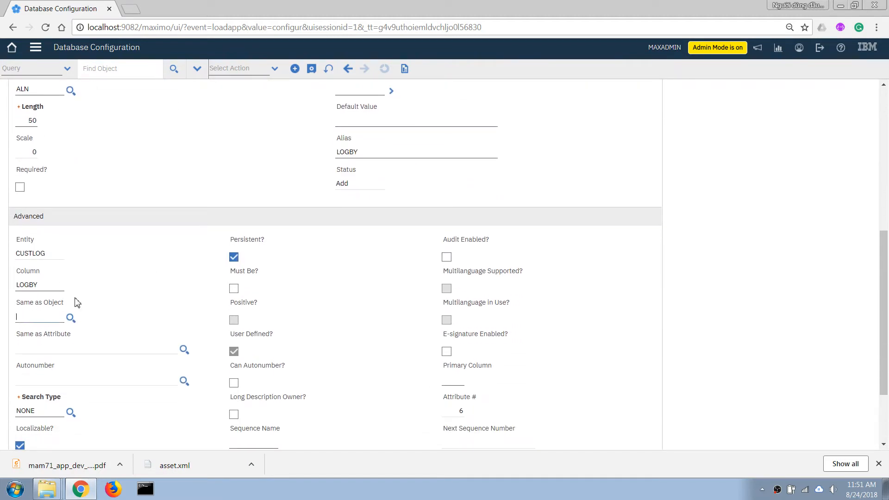
pyautogui.scroll(1, 78, 306)
pyautogui.scroll(-1, 161, 333)
pyautogui.press('Tab')
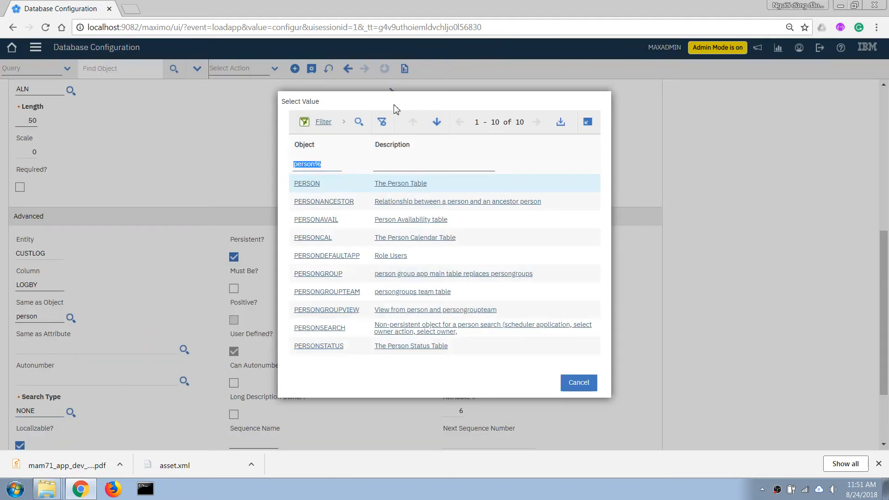
pyautogui.click(303, 187)
pyautogui.click(63, 348)
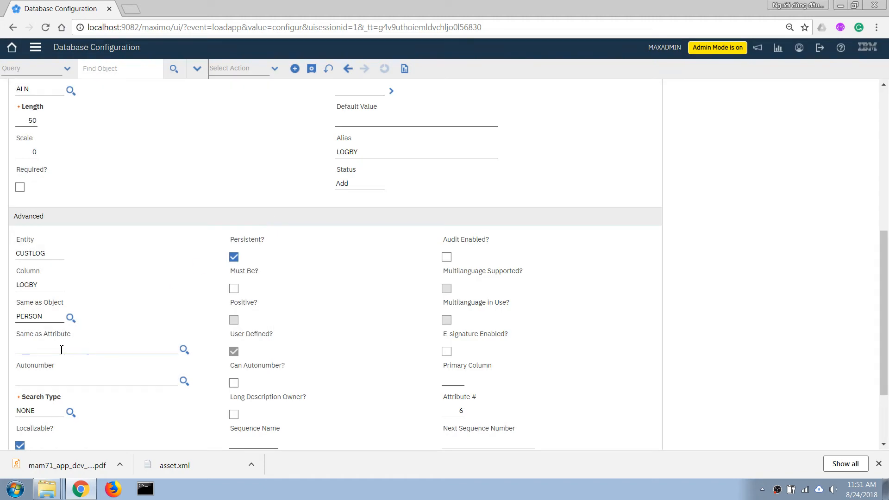
pyautogui.press('Tab')
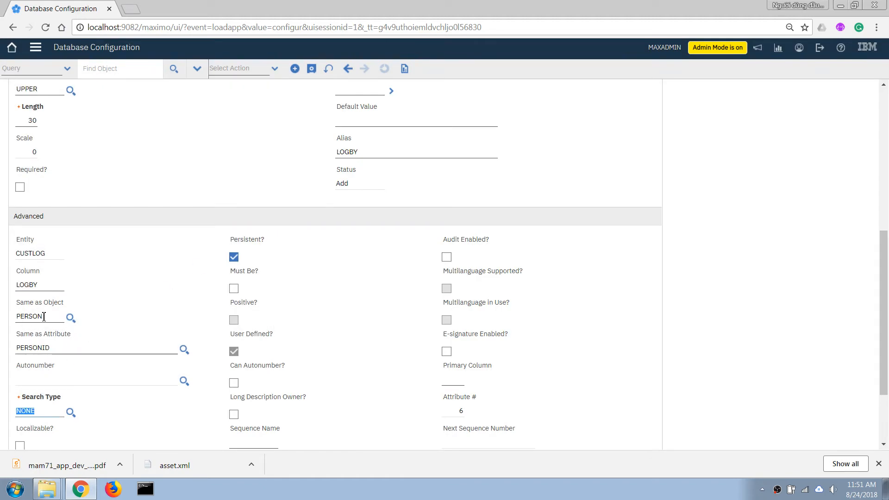
# Step: Set the LOGBY attribute's default value to &PERSONID&
pyautogui.scroll(3, 43, 329)
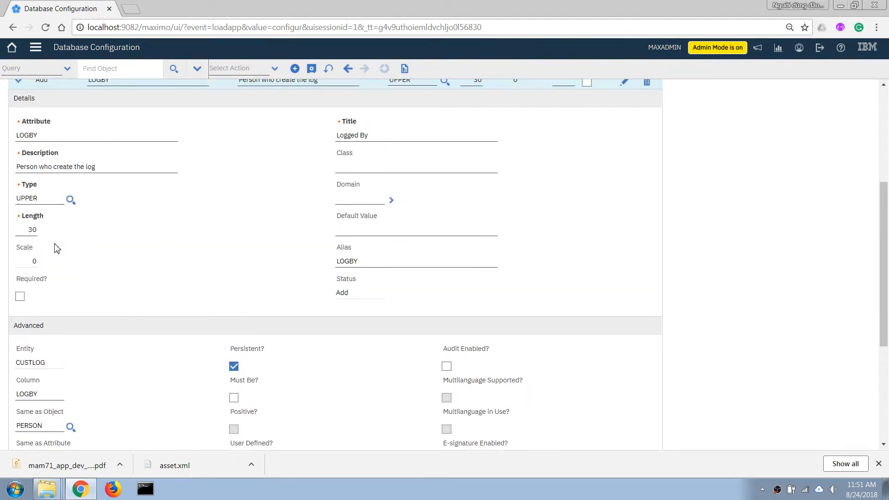
pyautogui.scroll(-2, 84, 318)
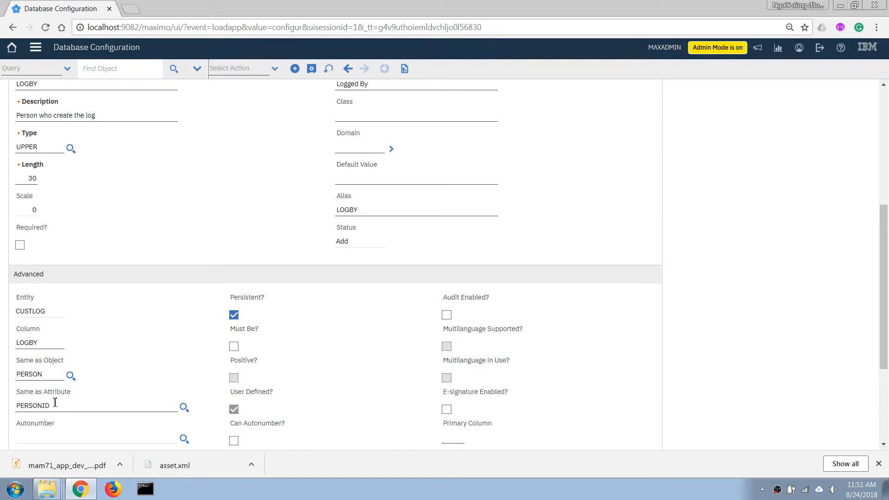
pyautogui.scroll(2, 119, 204)
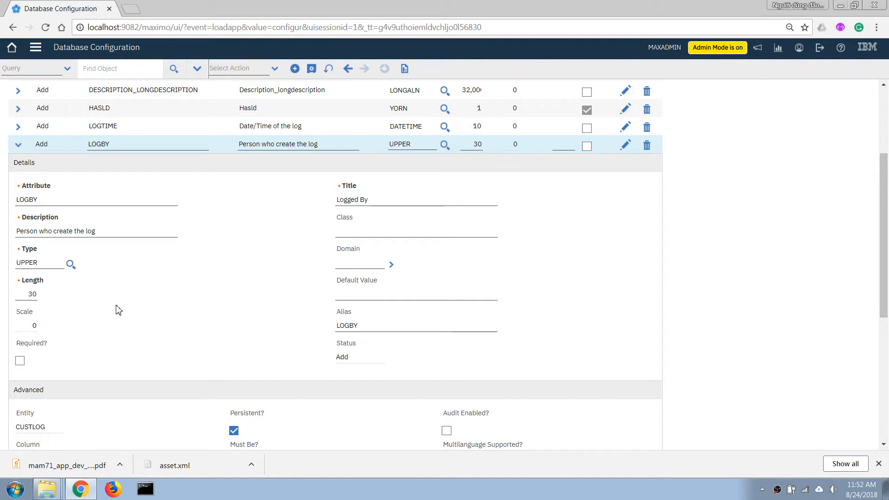
pyautogui.scroll(-3, 65, 357)
pyautogui.scroll(2, 50, 236)
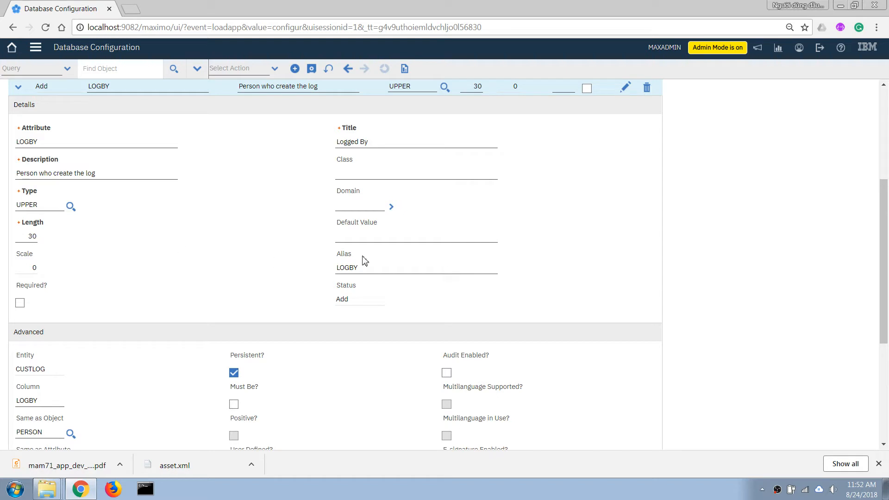
pyautogui.click(437, 238)
pyautogui.write('&USE')
pyautogui.press('BackSpace')
pyautogui.press('Tab')
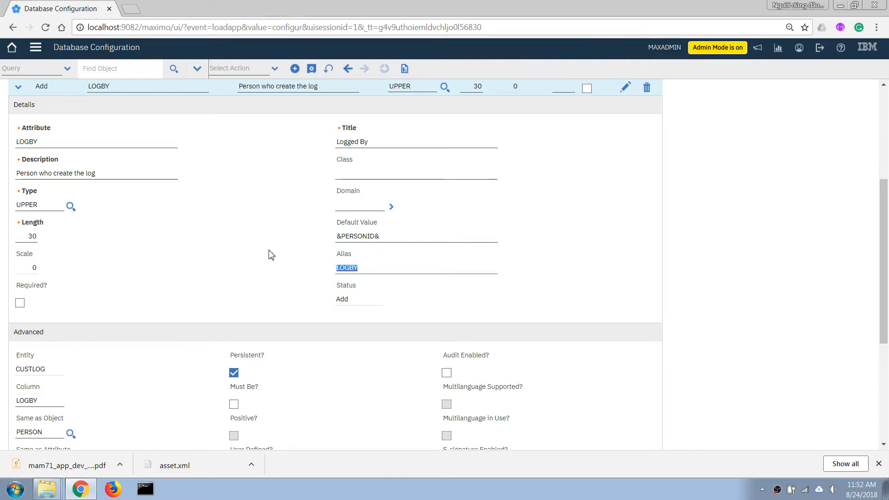
# Step: Save the CUSTLOG object with its new attributes
pyautogui.scroll(1, 319, 278)
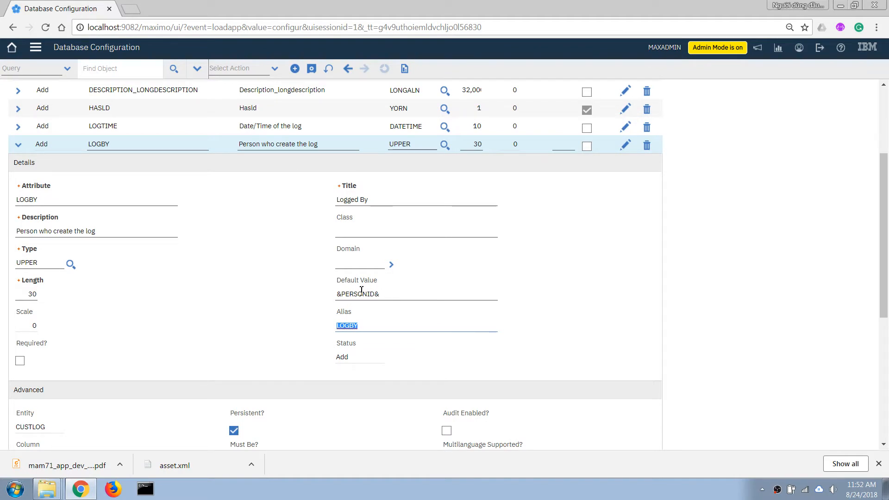
pyautogui.scroll(2, 259, 185)
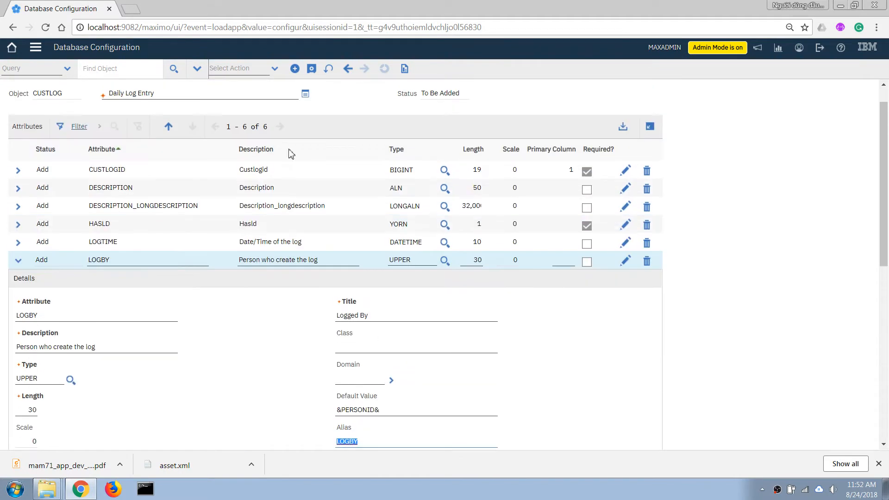
pyautogui.click(311, 68)
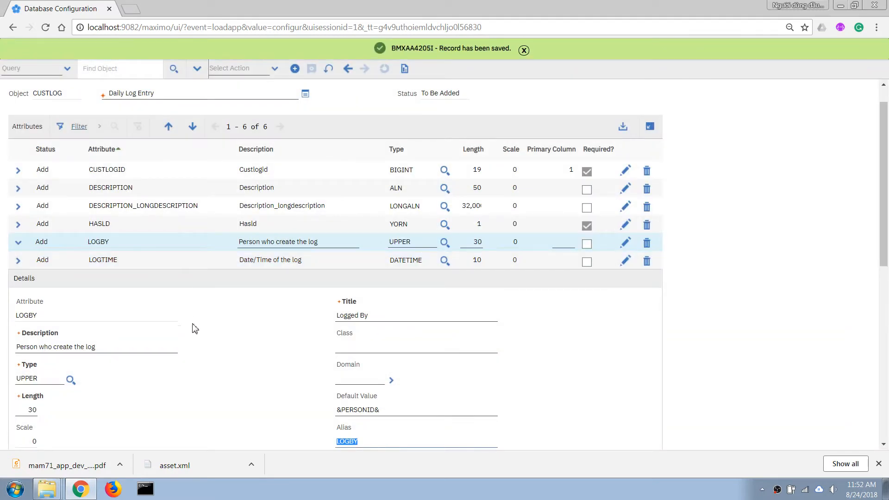
# Step: Create a new object named CUSTLOGLINE with the description "Detailed Lines of a Log Entry" and save it
pyautogui.scroll(2, 213, 335)
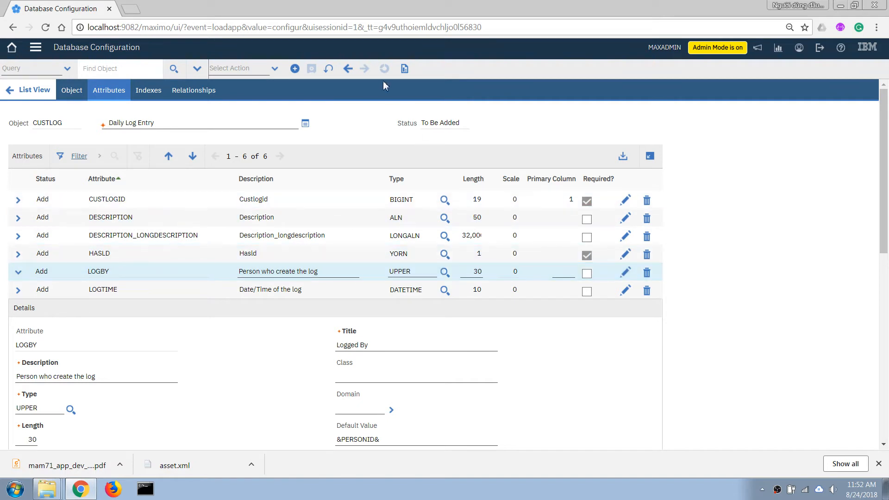
pyautogui.click(294, 69)
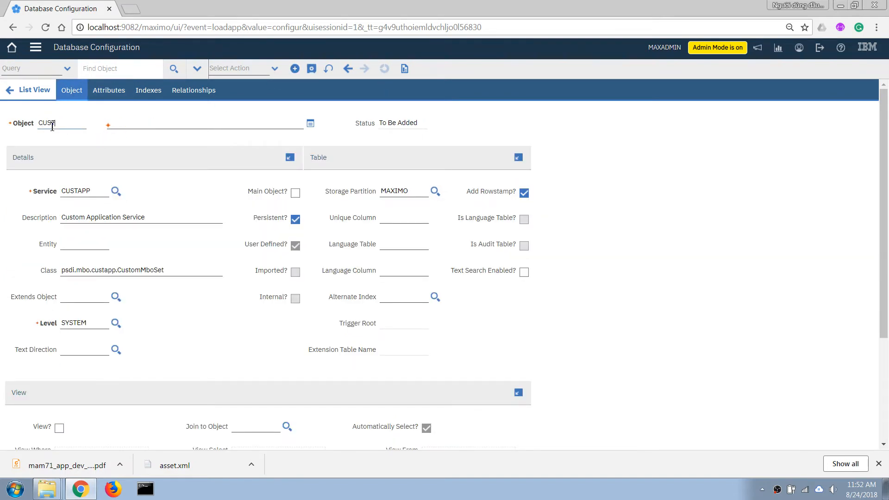
pyautogui.write('CUSTLOGLINE')
pyautogui.press('Tab')
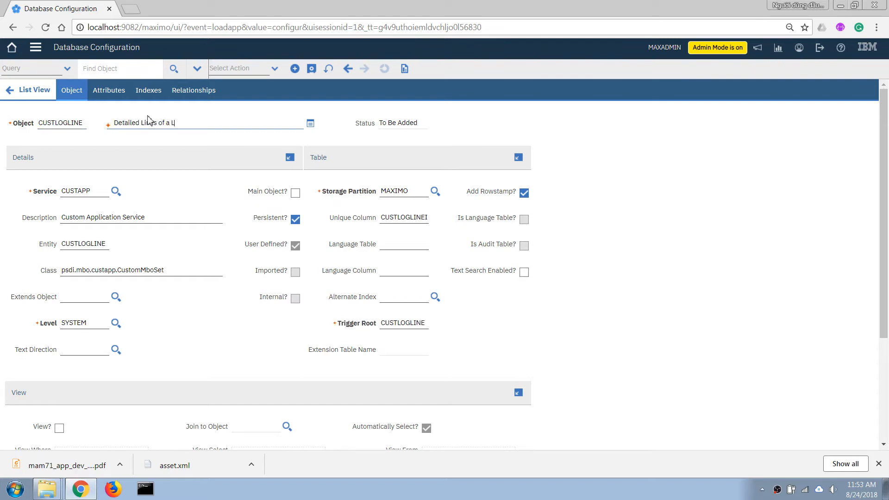
pyautogui.press('Tab')
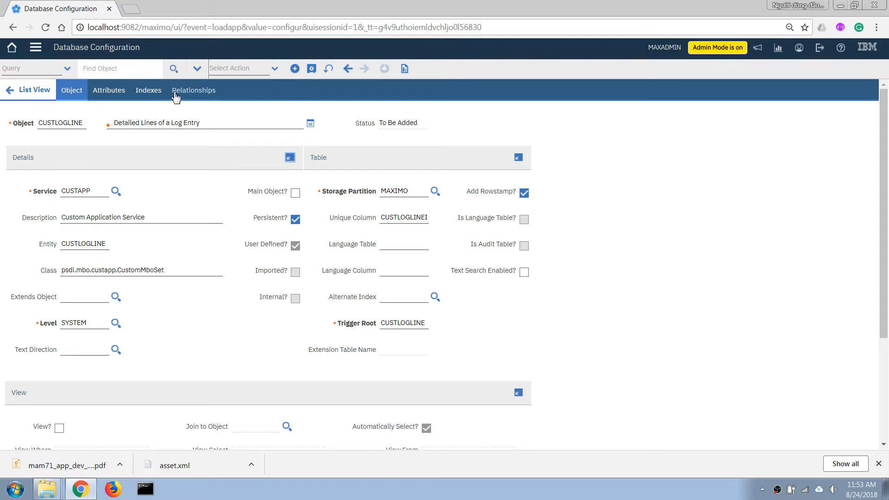
pyautogui.click(100, 92)
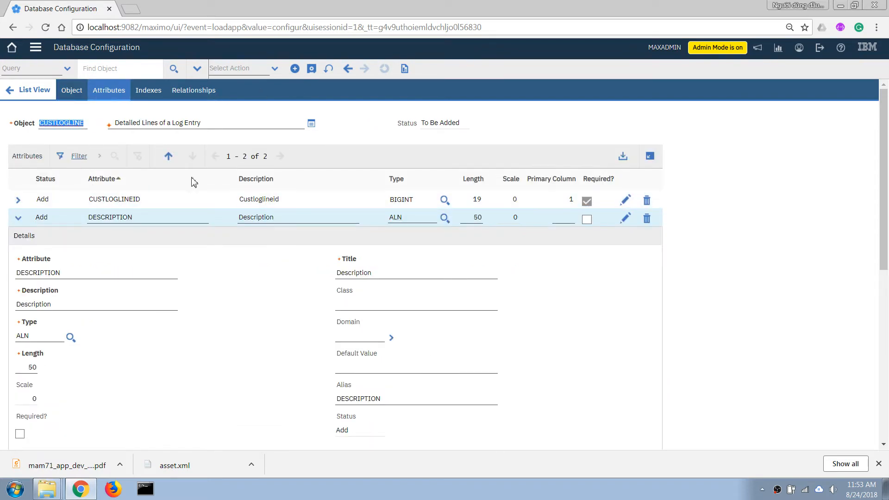
pyautogui.click(312, 68)
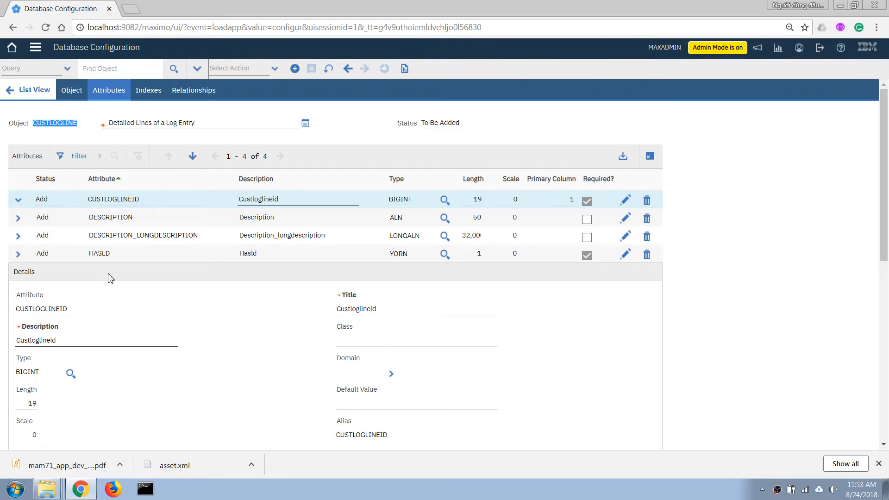
# Step: Add a new attribute named CUSTLOGID to the CUSTLOGLINE object
pyautogui.scroll(-5, 333, 318)
pyautogui.scroll(-4, 333, 318)
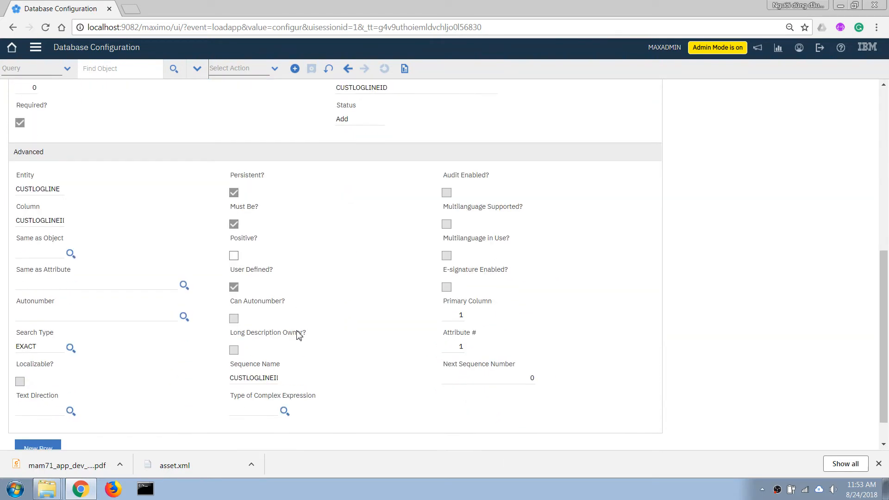
pyautogui.click(49, 415)
pyautogui.scroll(7, 147, 267)
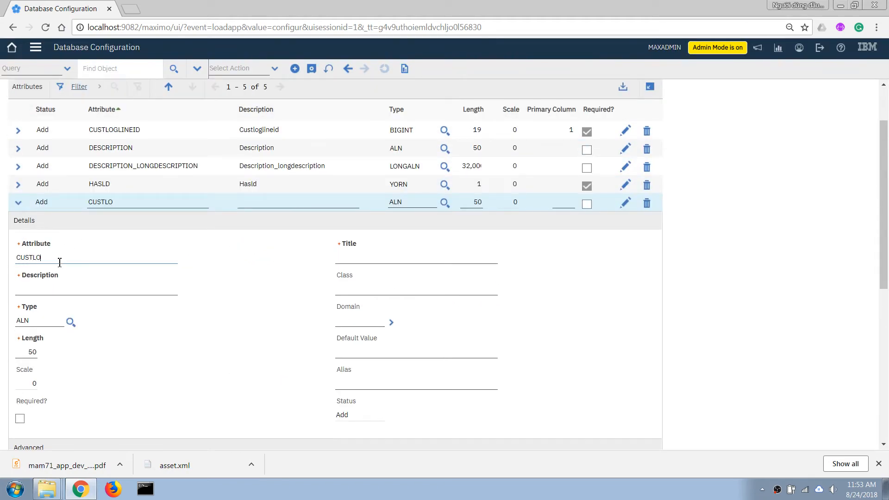
pyautogui.write('CUSTLOGID')
pyautogui.press('Tab')
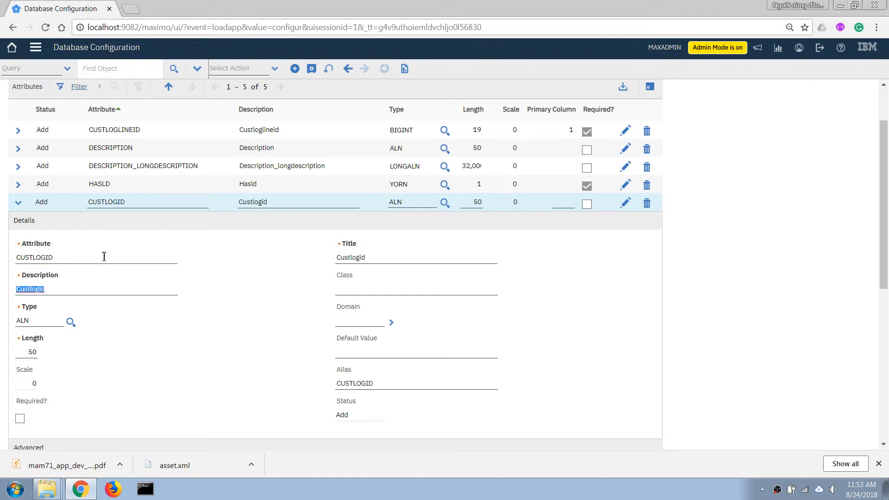
# Step: Describe the CUSTLOGID attribute as "Foreign key to parent 'CUSTLOG' table" and set its type to BIGINT
pyautogui.click(57, 293)
pyautogui.doubleClick(42, 289)
pyautogui.write("Foreign key to parent 'CUSTLOG")
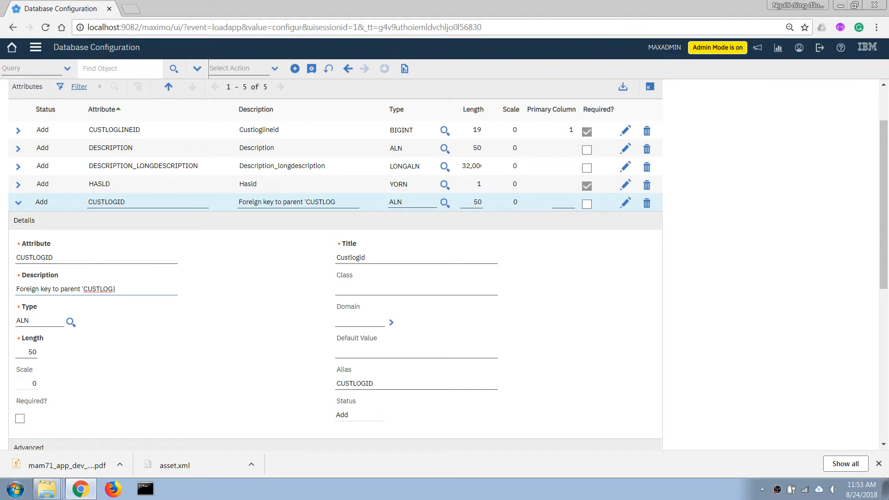
pyautogui.press('Tab')
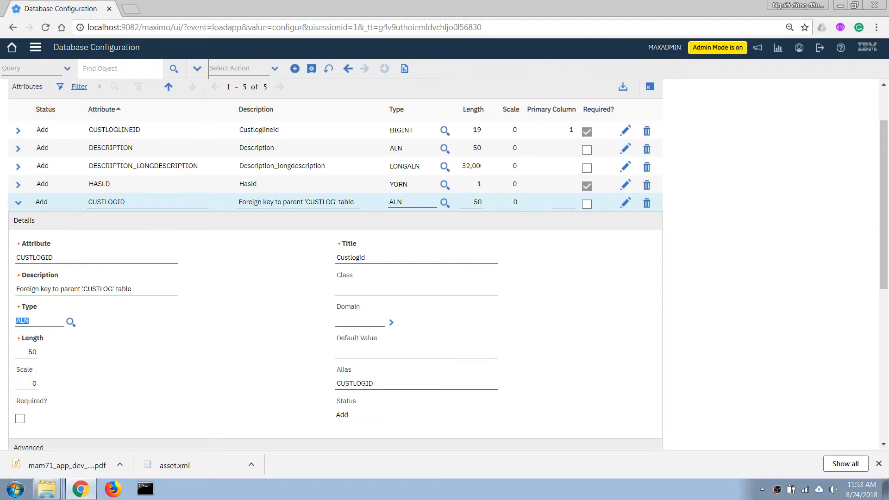
pyautogui.click(71, 322)
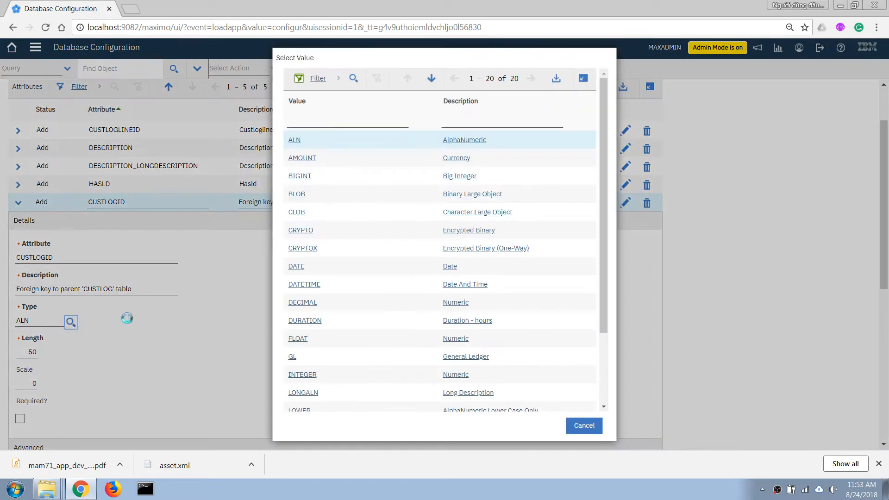
pyautogui.click(307, 179)
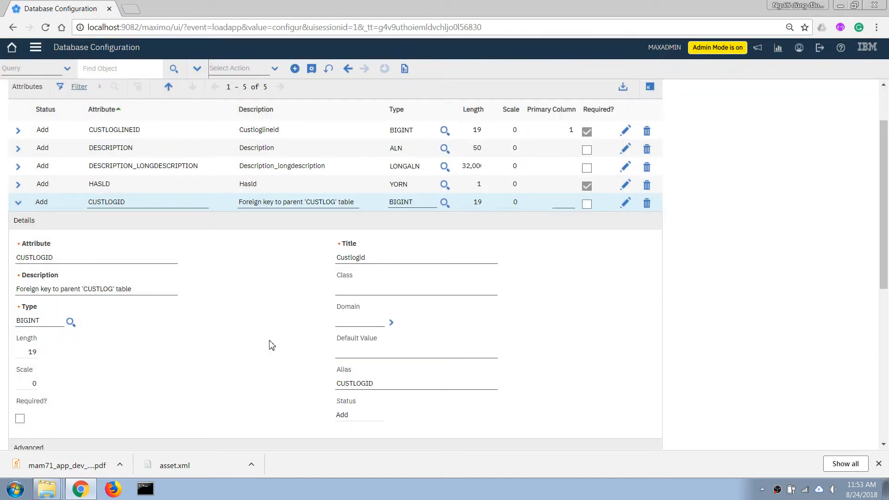
# Step: Change the CUSTLOGID attribute's title to "Cust Log ID" and save the CUSTLOGLINE object
pyautogui.doubleClick(376, 262)
pyautogui.write('q')
pyautogui.press('Tab')
pyautogui.click(292, 318)
pyautogui.click(312, 68)
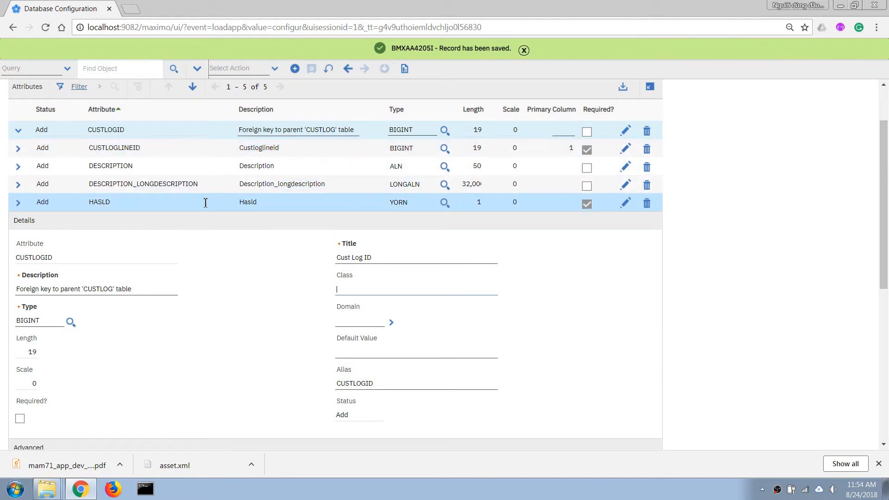
# Step: Add a relationship named CUSTLOG to the CUSTLOGLINE object, with CUSTLOG as its child object
pyautogui.scroll(2, 204, 201)
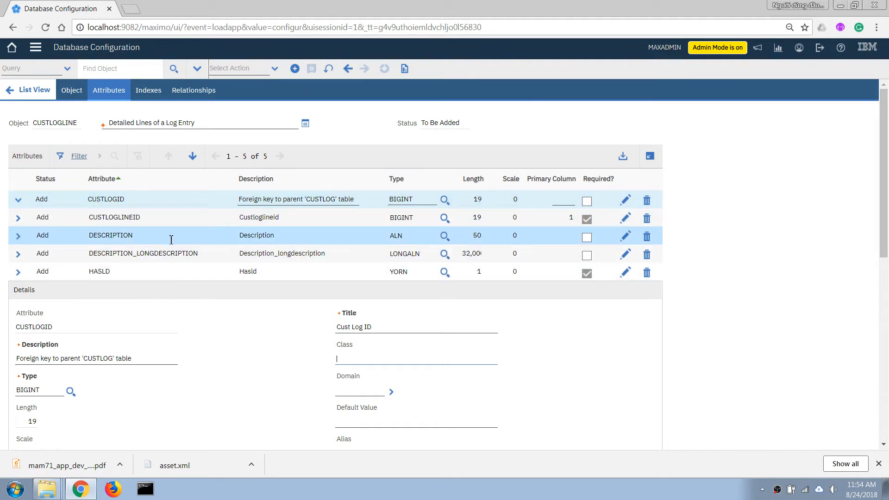
pyautogui.click(194, 90)
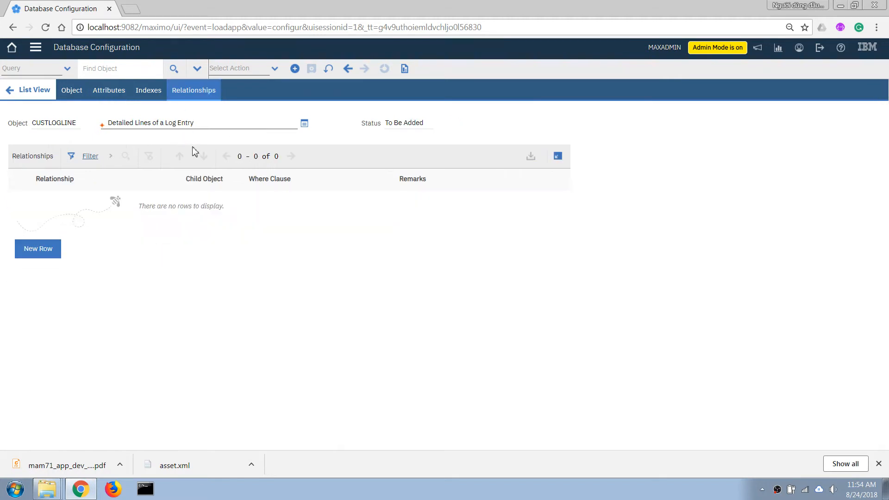
pyautogui.click(43, 249)
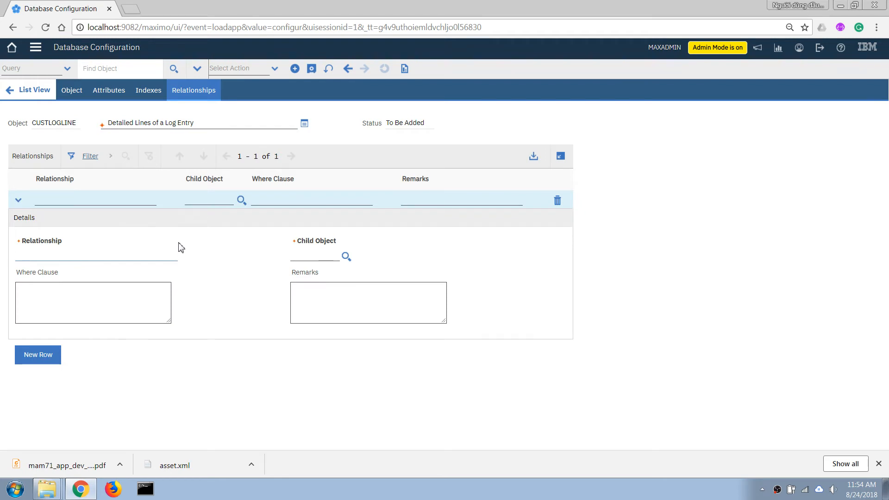
pyautogui.write('custlog')
pyautogui.press('Tab')
pyautogui.click(316, 256)
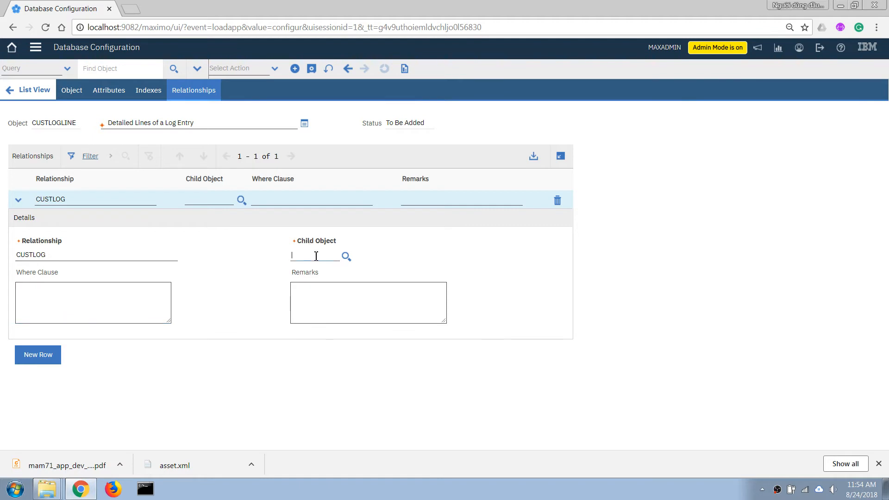
pyautogui.write('custlog')
pyautogui.press('Tab')
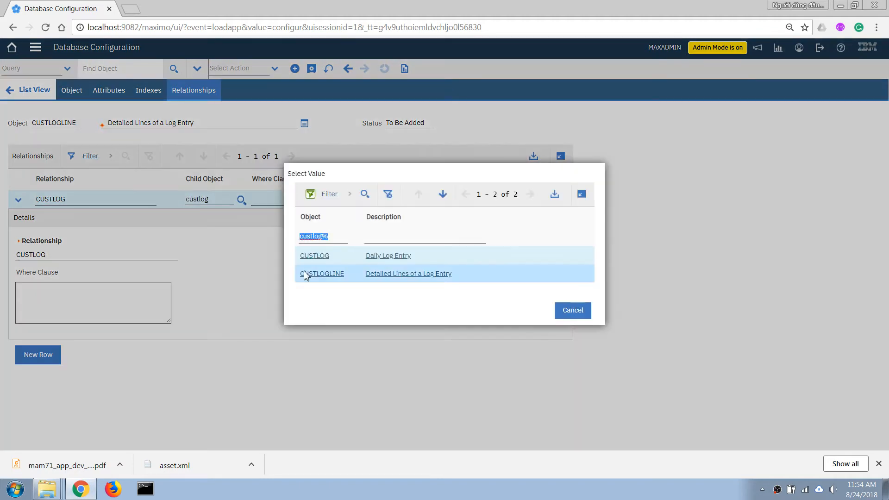
pyautogui.click(315, 256)
# Step: Set the CUSTLOG relationship's where clause to "custlogid = :custlogid" and save the record
pyautogui.click(93, 306)
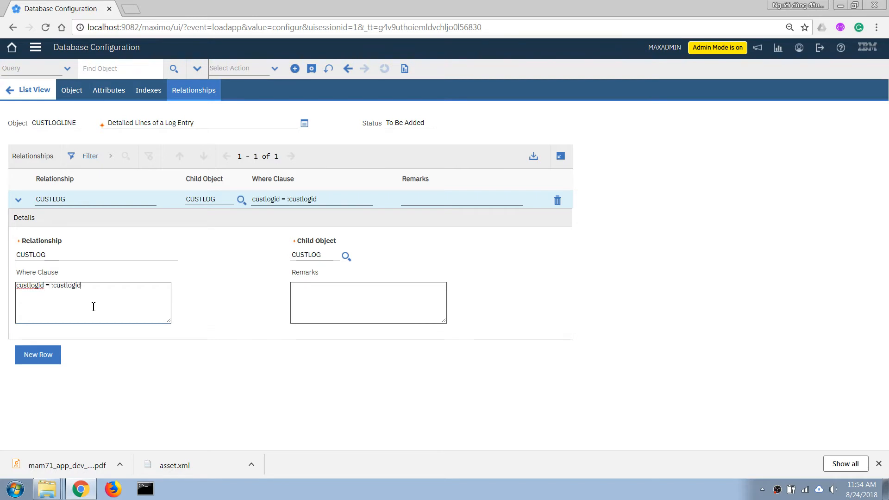
pyautogui.press('Tab')
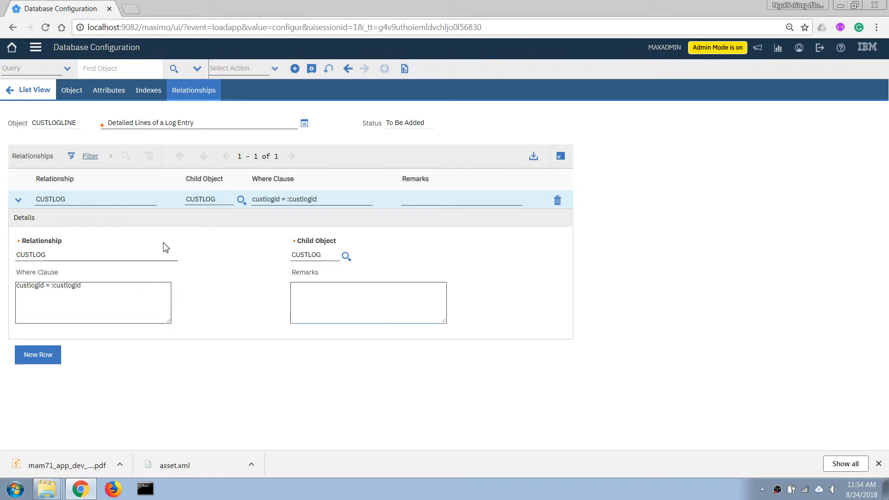
pyautogui.press('Tab')
pyautogui.click(312, 68)
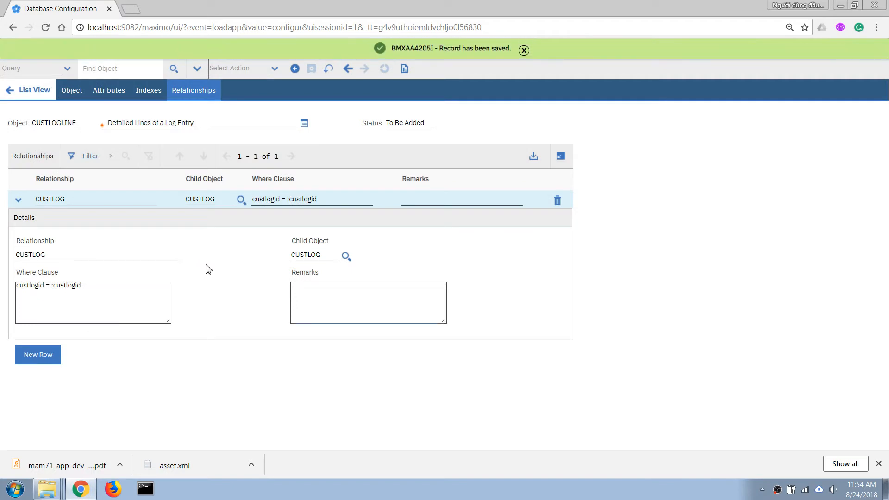
# Step: Copy the child object name CUSTLOG from the relationship and use it to find and open the CUSTLOG object
pyautogui.doubleClick(200, 199)
pyautogui.hotkey('ctrl', 'c')
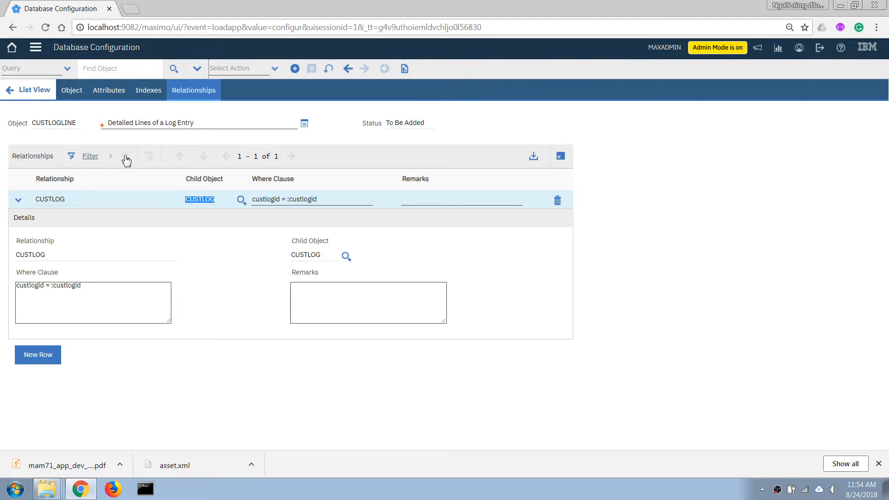
pyautogui.click(115, 69)
pyautogui.hotkey('ctrl', 'v')
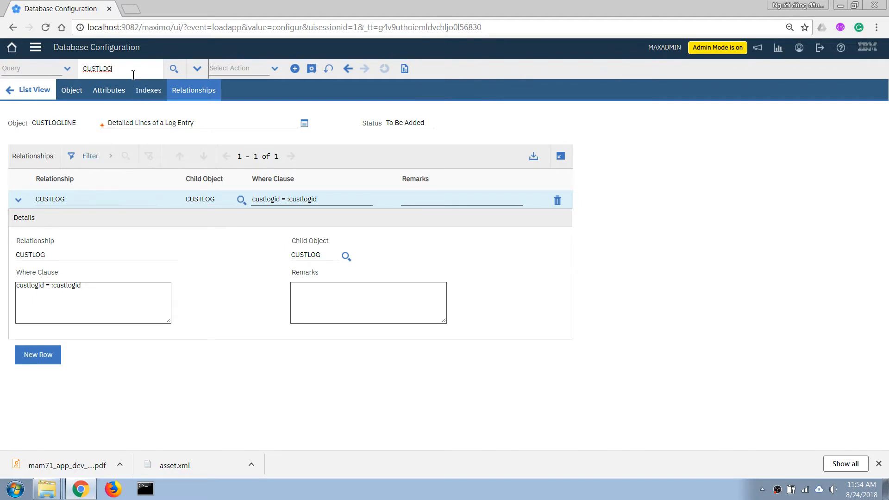
pyautogui.press('Return')
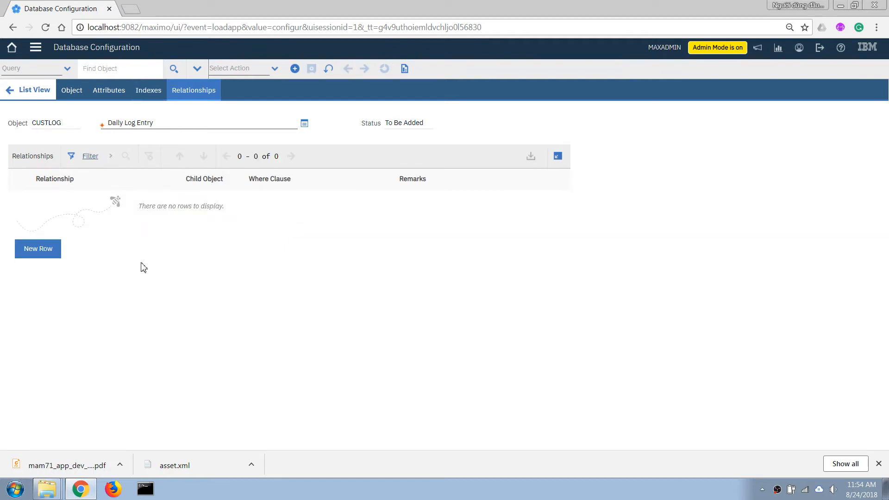
pyautogui.moveTo(141, 262); pyautogui.dragTo(150, 214)
pyautogui.moveTo(190, 290); pyautogui.dragTo(158, 218)
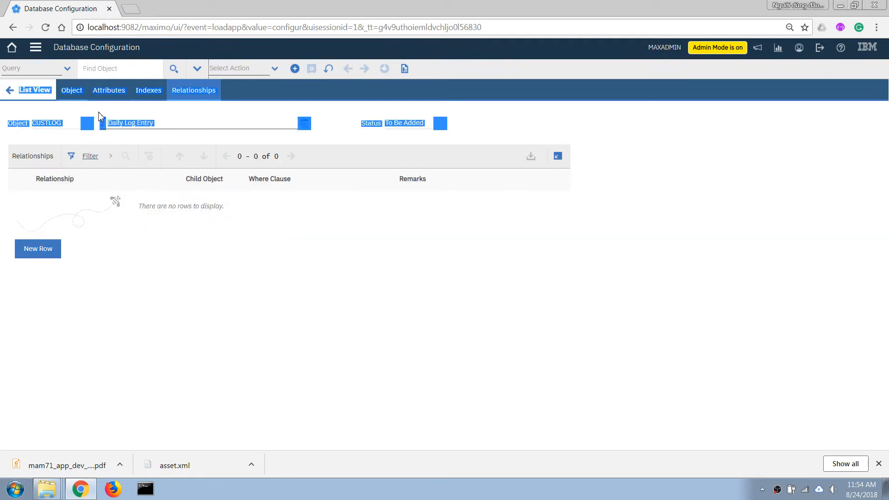
pyautogui.click(176, 124)
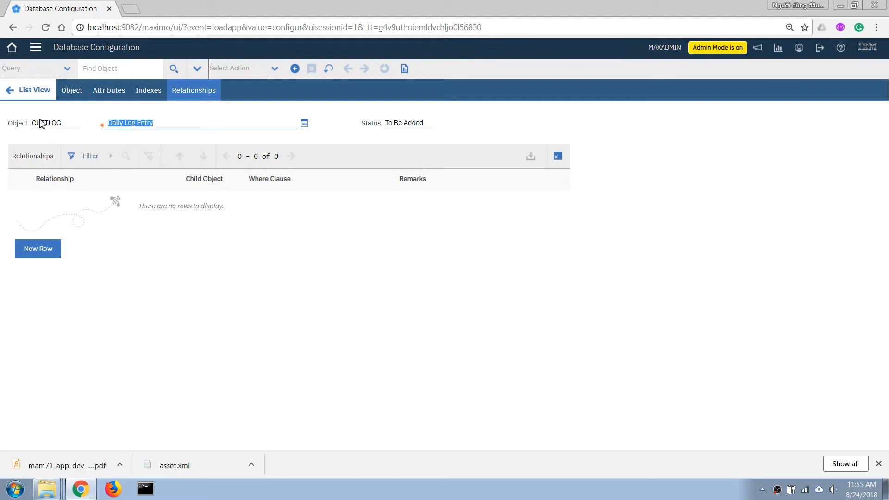
# Step: Add a relationship named CUSTLOGLINE to the CUSTLOG object, with CUSTLOGLINE as its child object
pyautogui.click(38, 250)
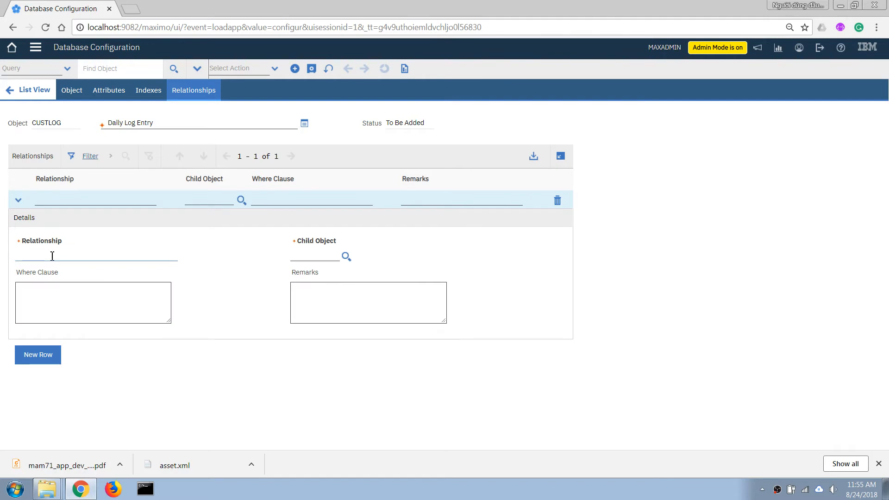
pyautogui.write('CUSTLOGLINE')
pyautogui.click(306, 257)
pyautogui.write('C')
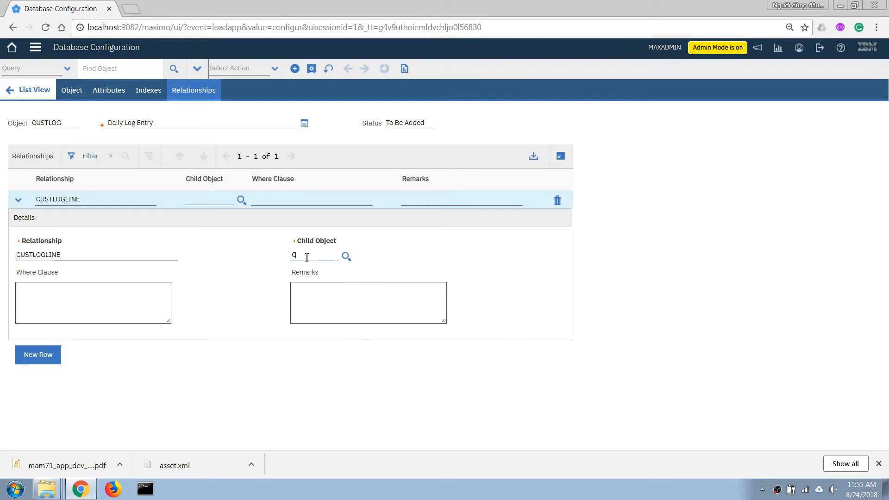
pyautogui.write('USTLOGLINE')
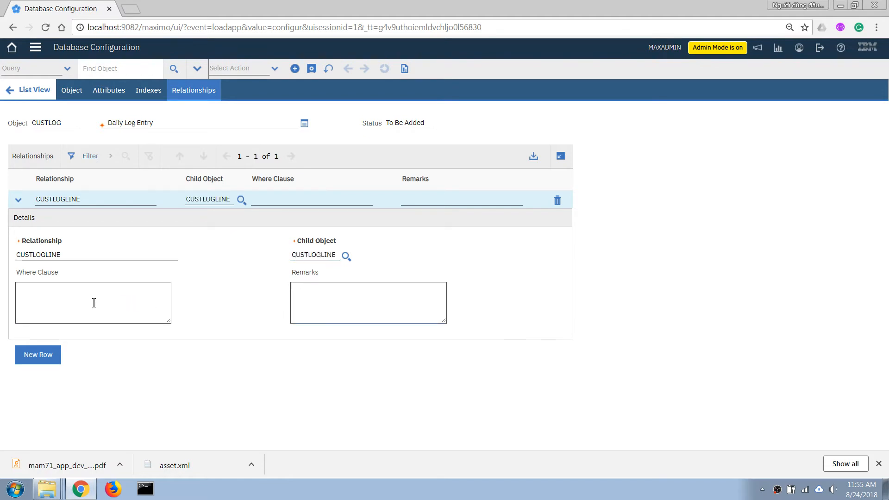
pyautogui.click(120, 304)
pyautogui.write('CUSTLOG')
pyautogui.press('BackSpace')
pyautogui.press('BackSpace')
pyautogui.press('BackSpace')
pyautogui.press('BackSpace')
pyautogui.press('BackSpace')
pyautogui.press('BackSpace')
pyautogui.press('BackSpace')
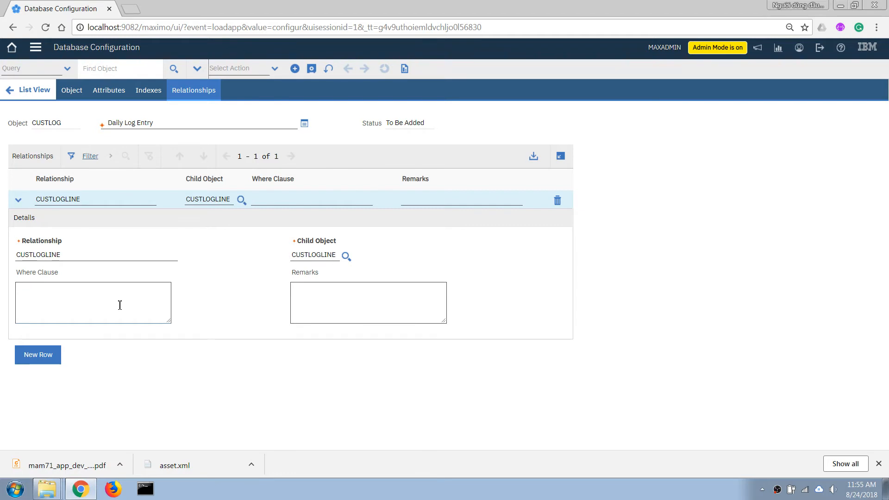
# Step: Set the CUSTLOGLINE relationship's where clause to "custlogid = :custlogid"
pyautogui.write('custlogid = :custl')
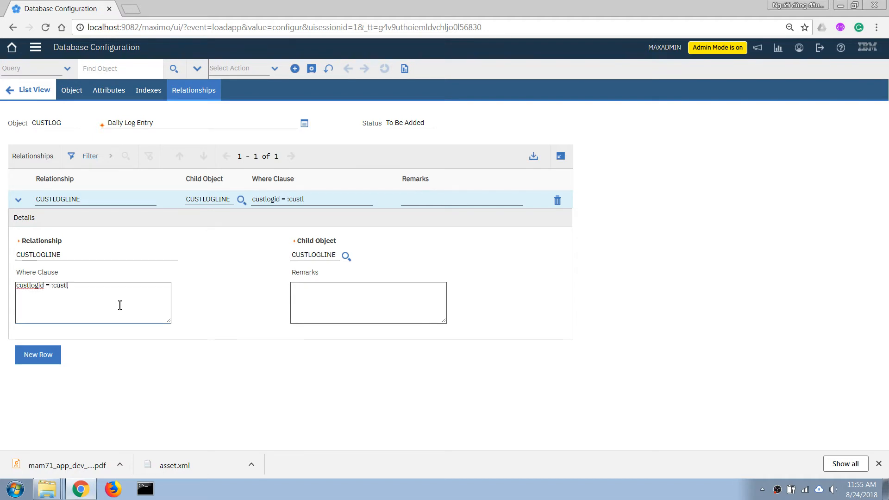
pyautogui.write('ogid')
pyautogui.press('Tab')
# Step: Enter the relationship remark "Return all child records of this main Log record" and save the CUSTLOG object
pyautogui.click(308, 299)
pyautogui.write('Return all child records')
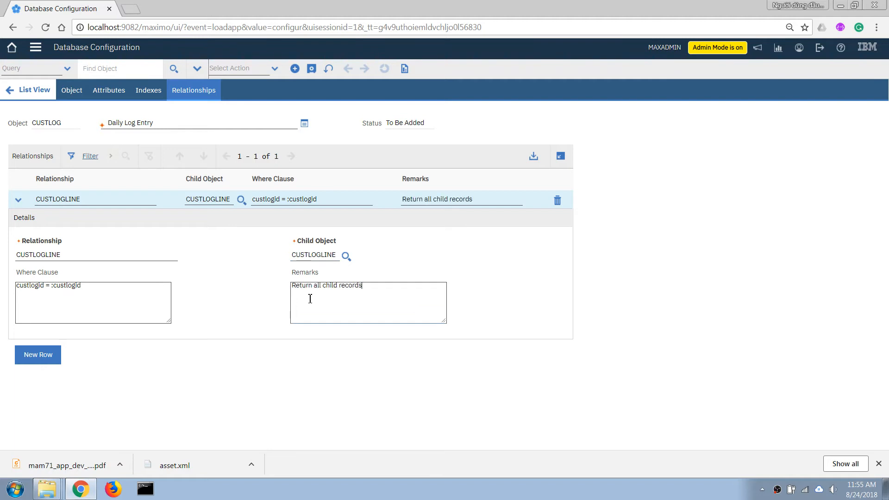
pyautogui.write(' of this main Log record')
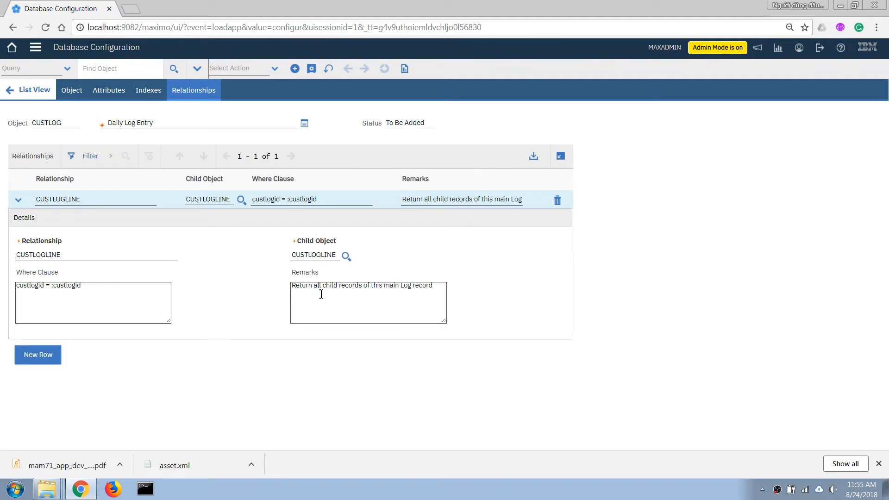
pyautogui.click(311, 68)
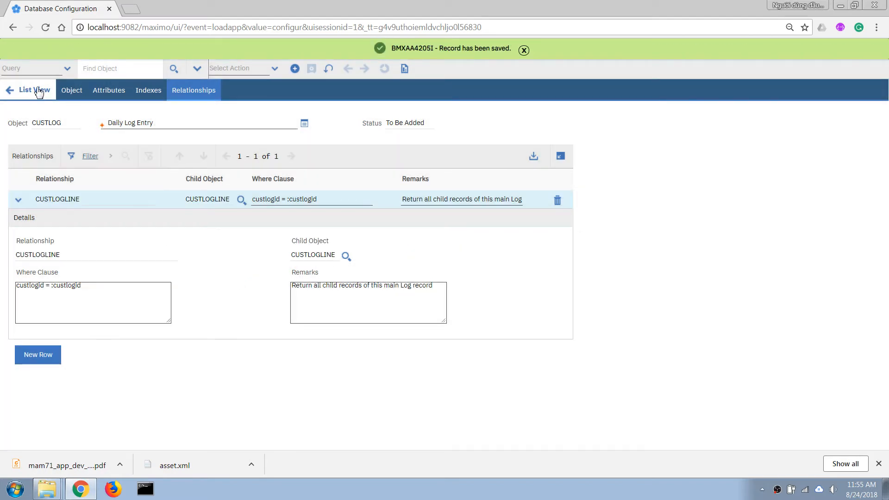
# Step: Return to the object list and clear the =CUSTLOG filter to list all objects
pyautogui.click(25, 92)
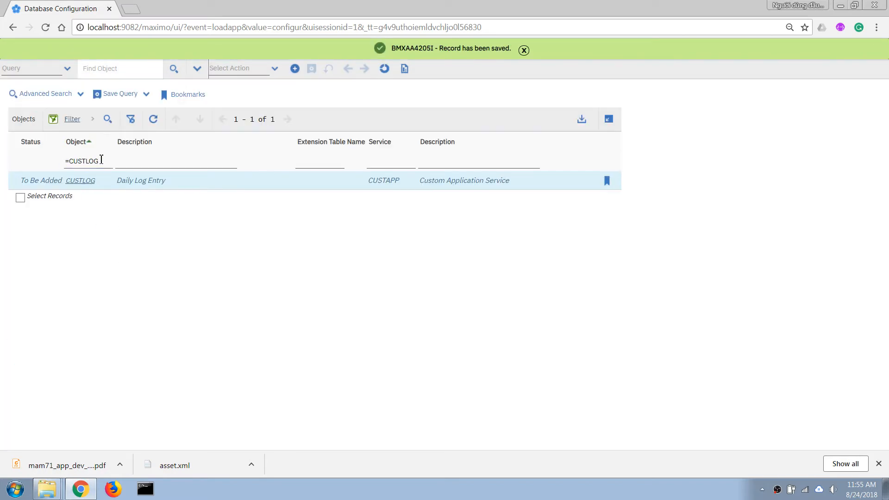
pyautogui.click(153, 119)
pyautogui.click(101, 161)
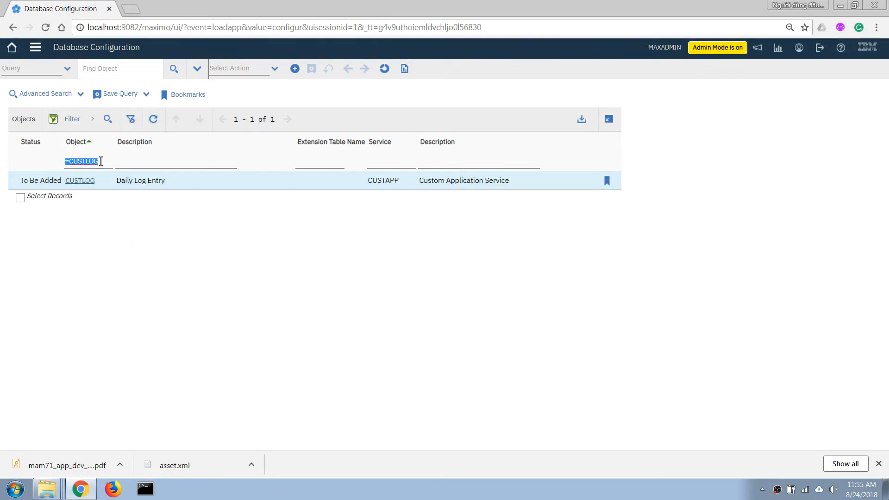
pyautogui.press('BackSpace')
pyautogui.press('Return')
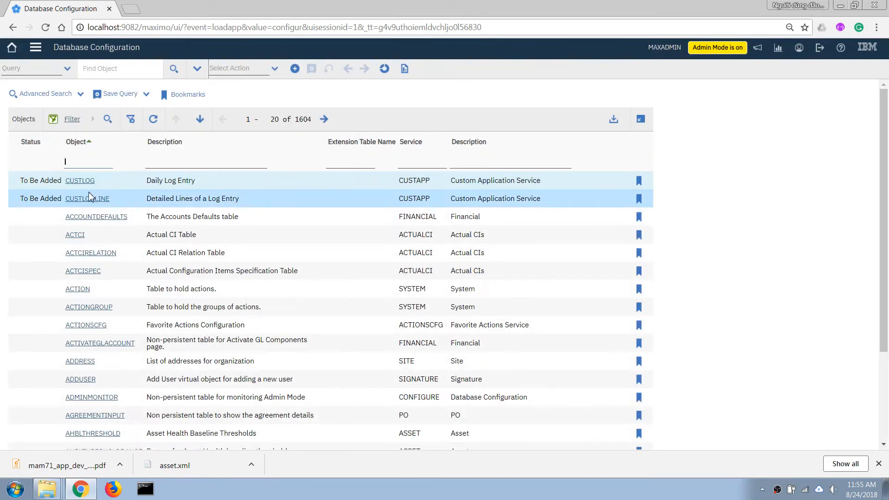
# Step: Apply the configuration changes, confirming that a current backup exists, and start configuring the database
pyautogui.click(251, 67)
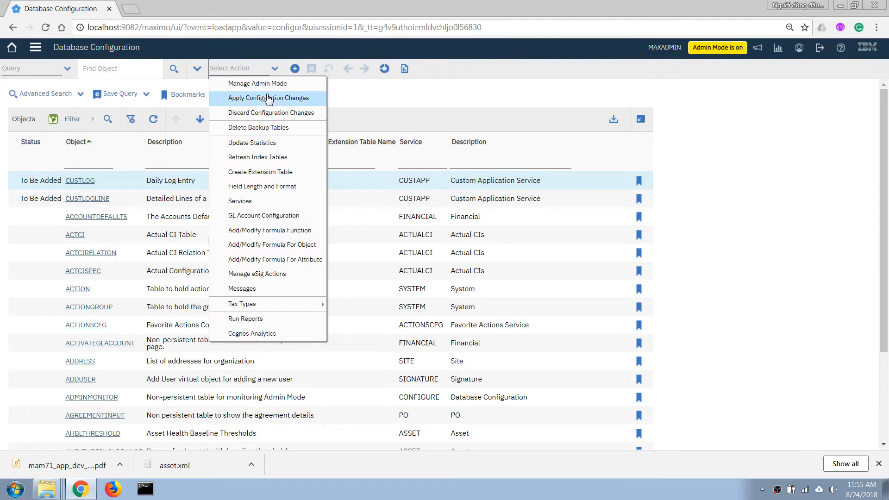
pyautogui.click(269, 98)
pyautogui.click(561, 162)
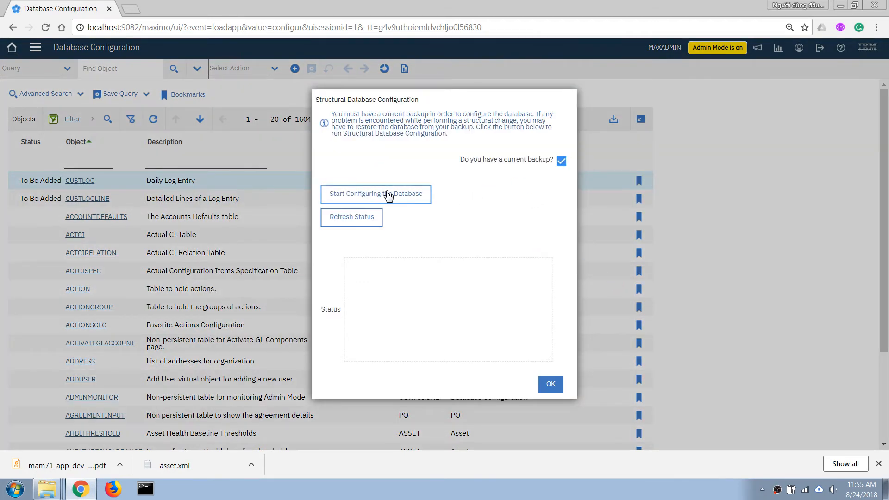
pyautogui.click(386, 195)
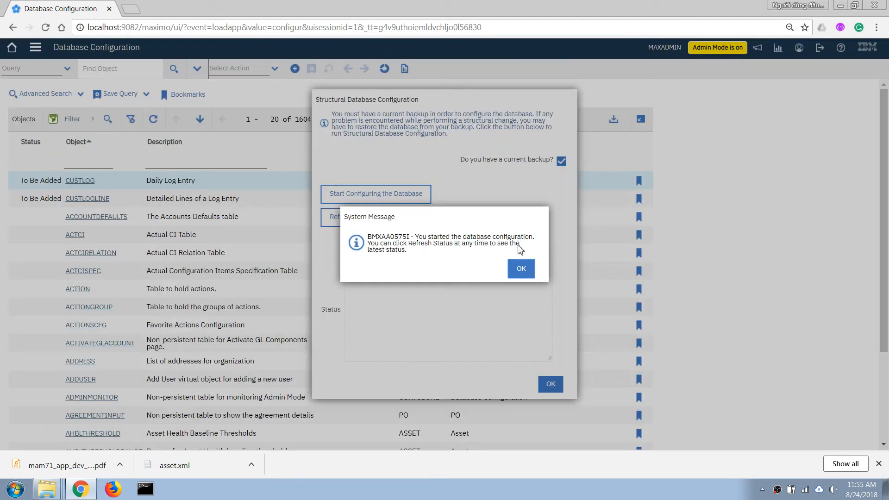
pyautogui.click(522, 270)
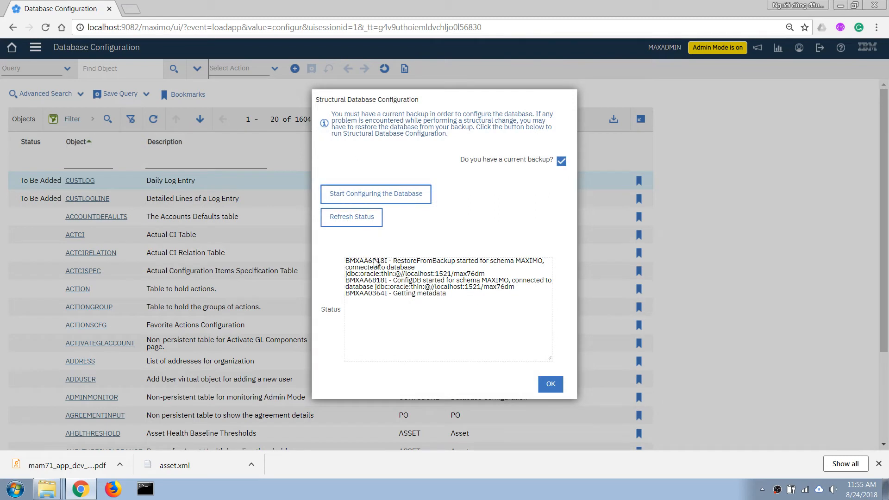
# Step: Refresh the database configuration status repeatedly, review the log through to its end, and close the dialog
pyautogui.click(352, 219)
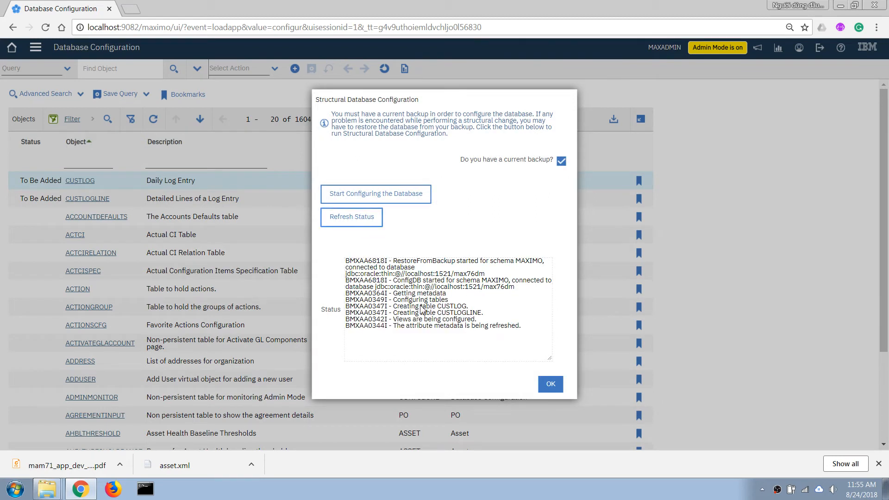
pyautogui.click(364, 222)
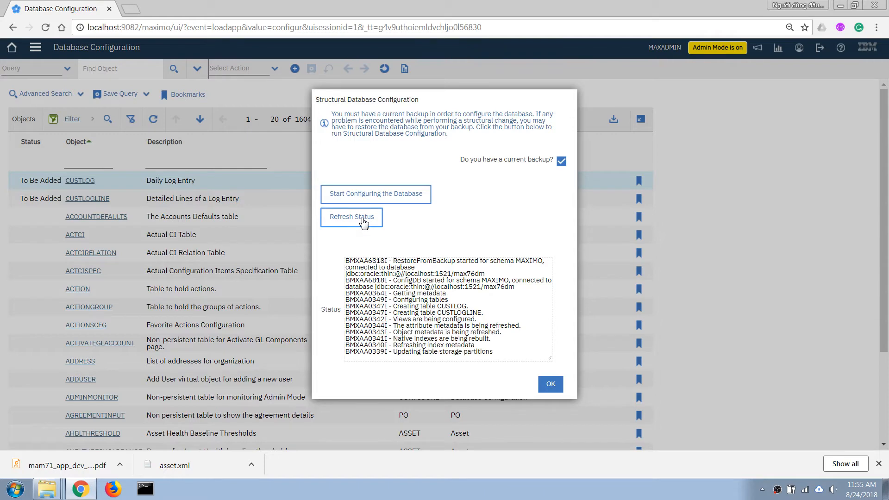
pyautogui.click(447, 306)
pyautogui.click(361, 223)
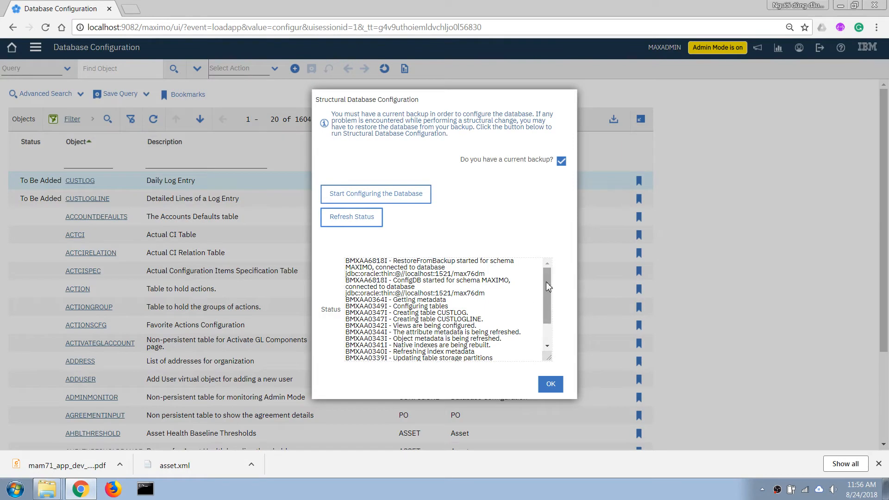
pyautogui.moveTo(547, 292); pyautogui.dragTo(559, 327)
pyautogui.click(353, 217)
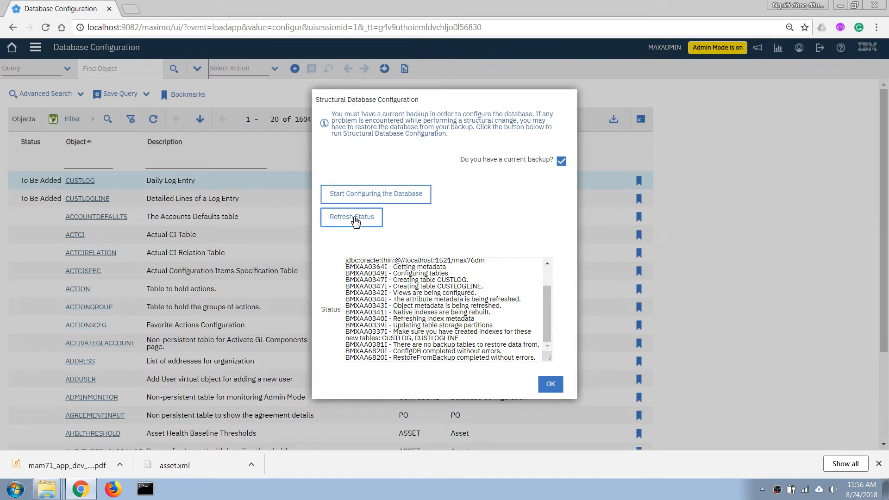
pyautogui.click(442, 334)
pyautogui.click(554, 385)
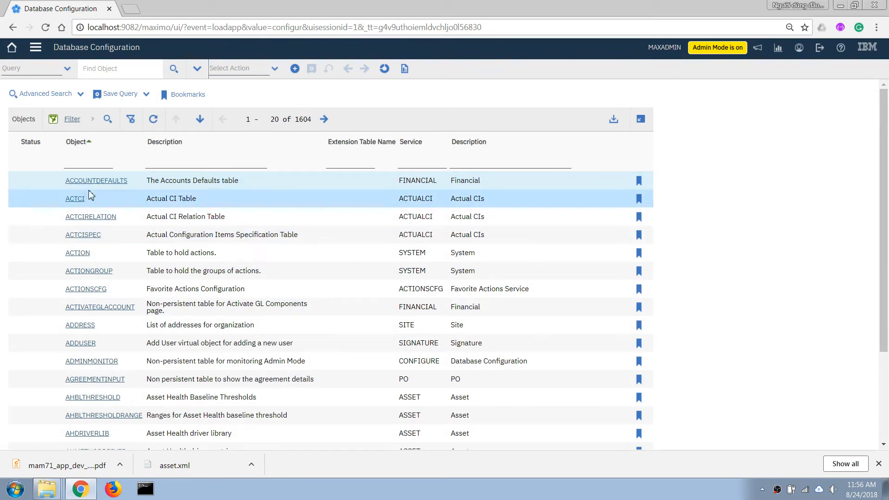
# Step: Switch to the Application Designer from the platform configuration applications and start creating a new application
pyautogui.click(36, 48)
pyautogui.moveTo(120, 346)
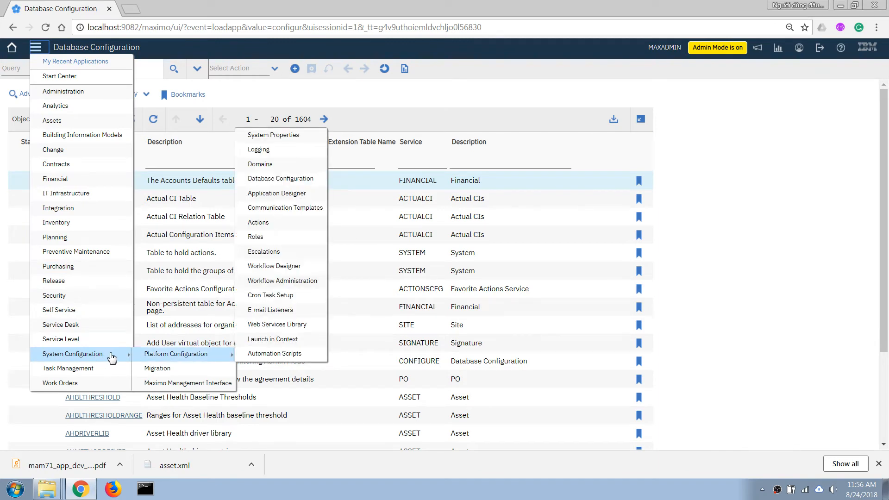
pyautogui.click(271, 195)
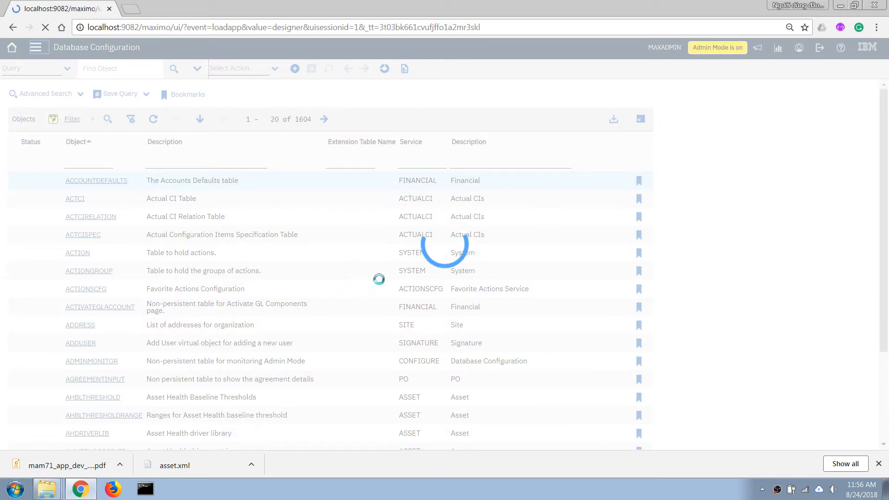
pyautogui.press('Return')
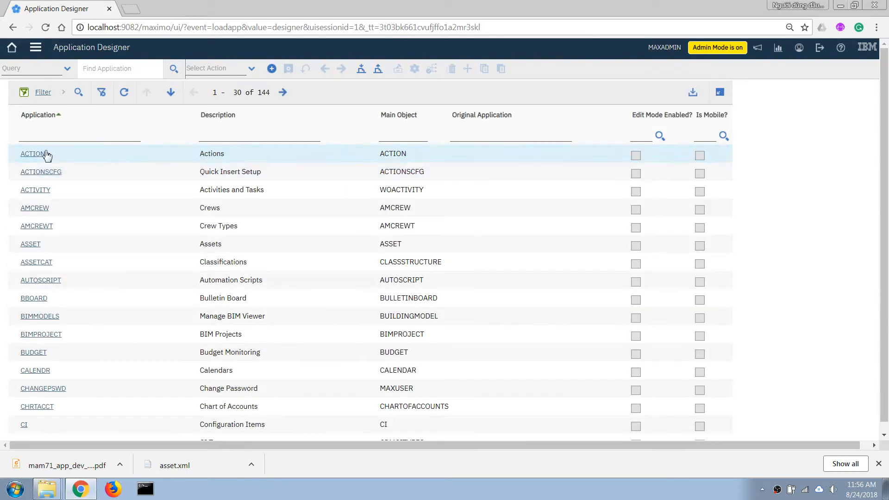
pyautogui.click(272, 70)
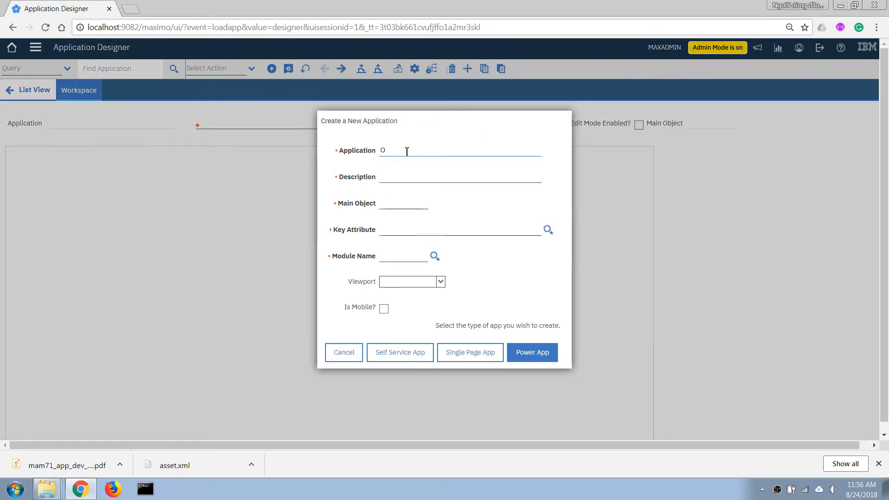
pyautogui.press('BackSpace')
pyautogui.press('Tab')
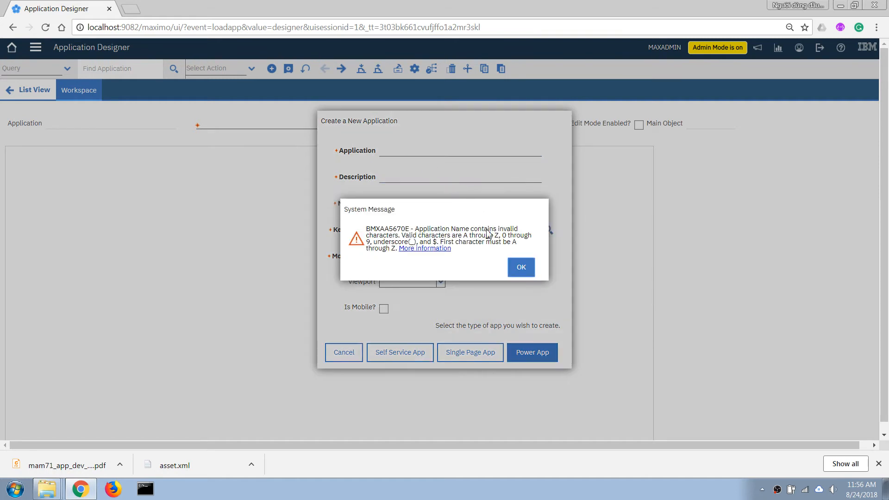
pyautogui.click(521, 267)
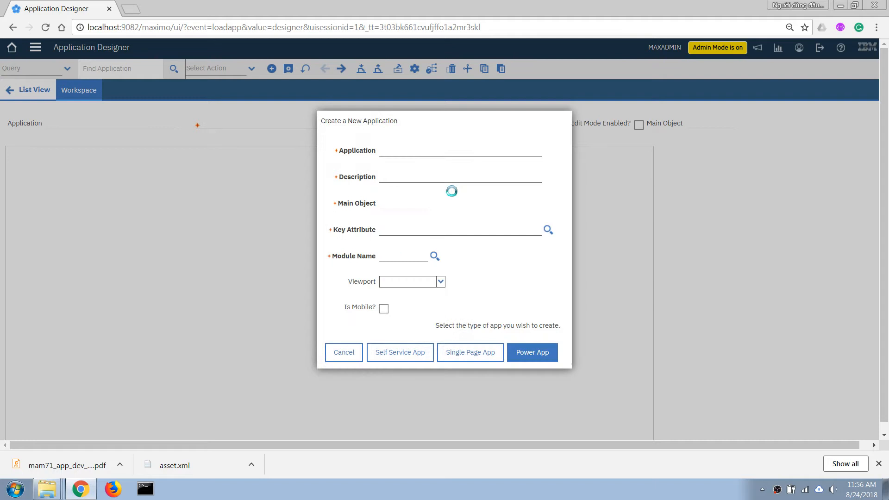
# Step: Name the new application OPSLOG and describe it as "Operator Logs"
pyautogui.click(404, 151)
pyautogui.write('OPS')
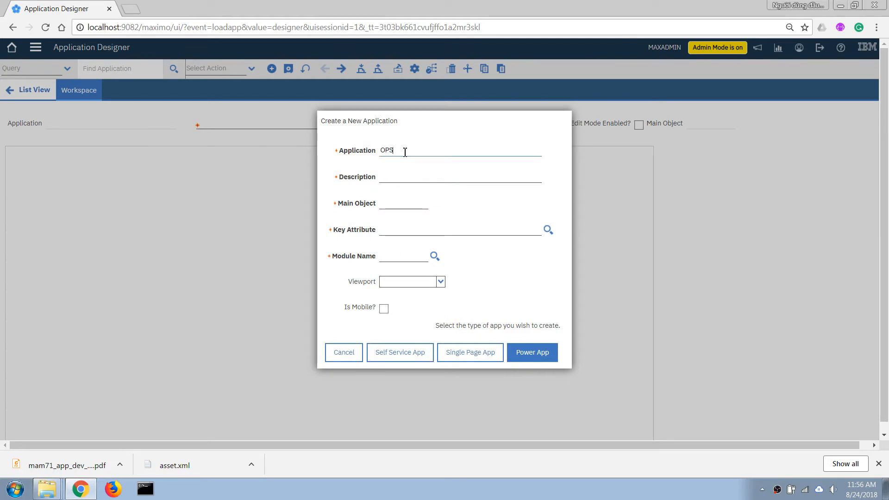
pyautogui.write('LOG')
pyautogui.press('Tab')
pyautogui.write('O')
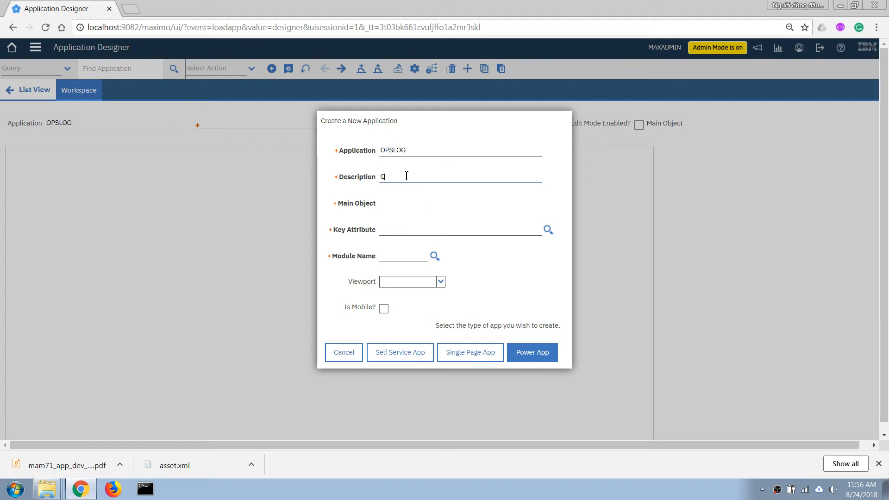
pyautogui.write('perator Logs')
pyautogui.press('Tab')
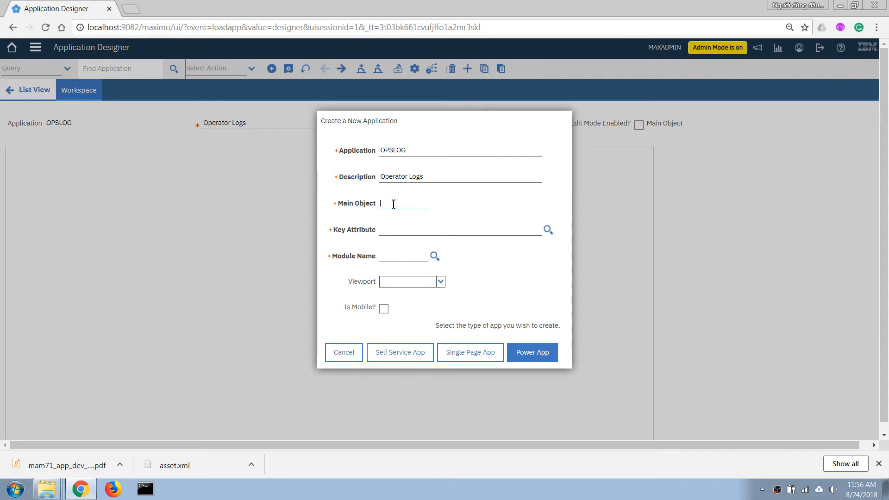
# Step: Set the new application's main object to CUSTLOG and its key attribute to CUSTLOGID
pyautogui.press('Tab')
pyautogui.write('custlog')
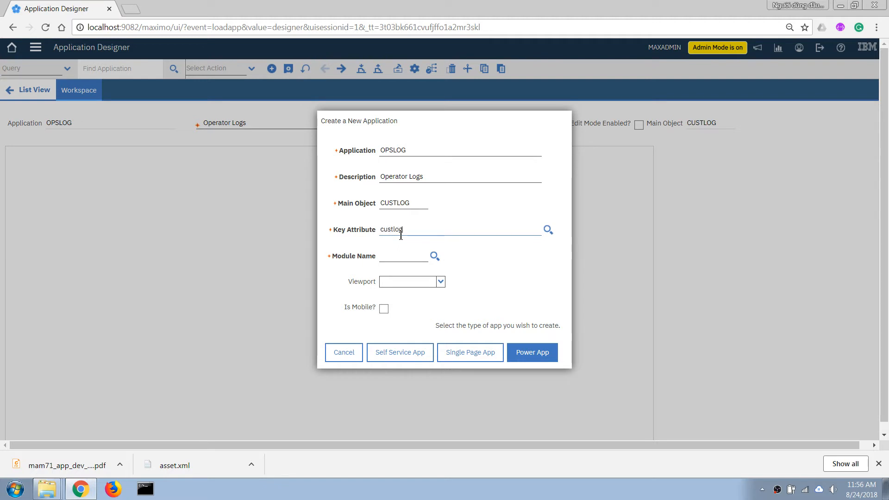
pyautogui.write('id')
pyautogui.press('Tab')
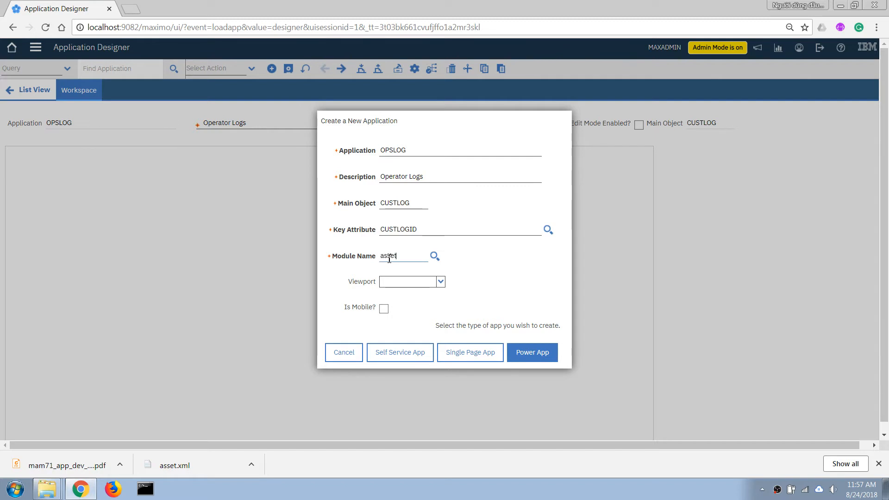
# Step: Assign the new application to the ASSET module, leave the viewport blank, and create it as a Power App
pyautogui.press('Tab')
pyautogui.click(440, 282)
pyautogui.click(499, 267)
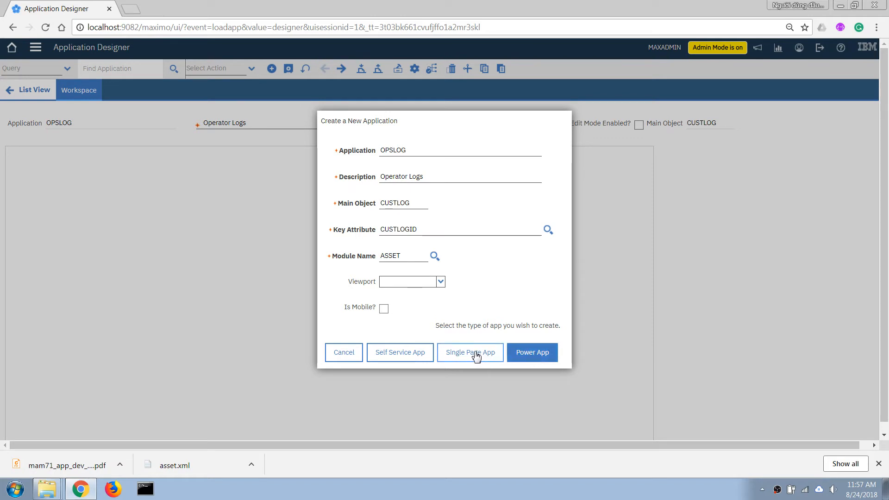
pyautogui.click(535, 356)
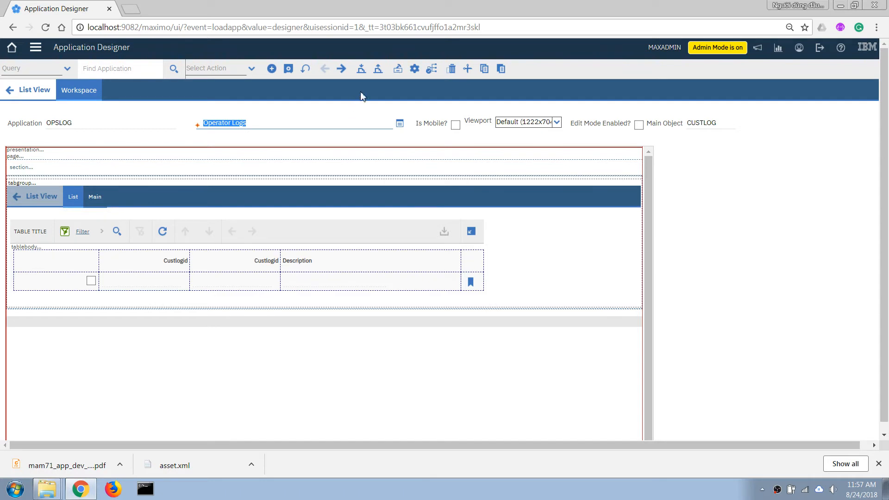
# Step: Open the Controls palette for the OPSLOG application and move it clear of the list table in the workspace
pyautogui.click(397, 70)
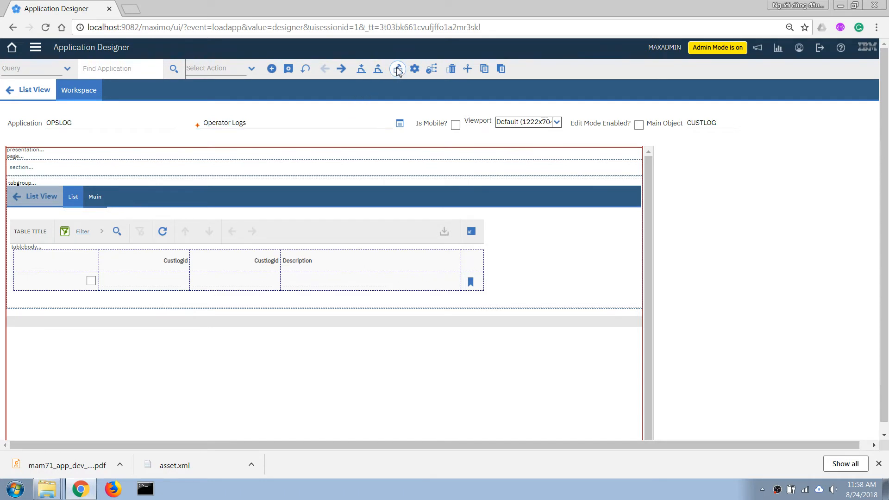
pyautogui.moveTo(440, 75); pyautogui.dragTo(643, 76)
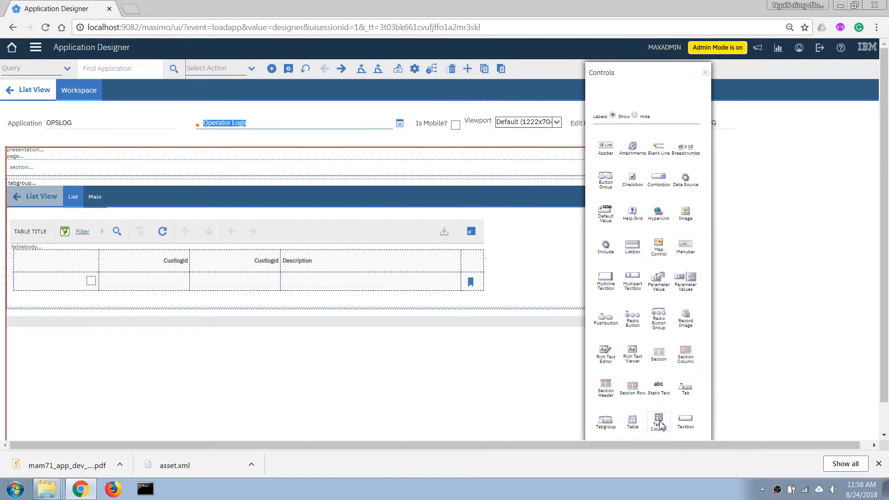
# Step: Add two table columns after Description in the list table and delete the duplicate Custlogid column beside it
pyautogui.moveTo(659, 425); pyautogui.dragTo(469, 260)
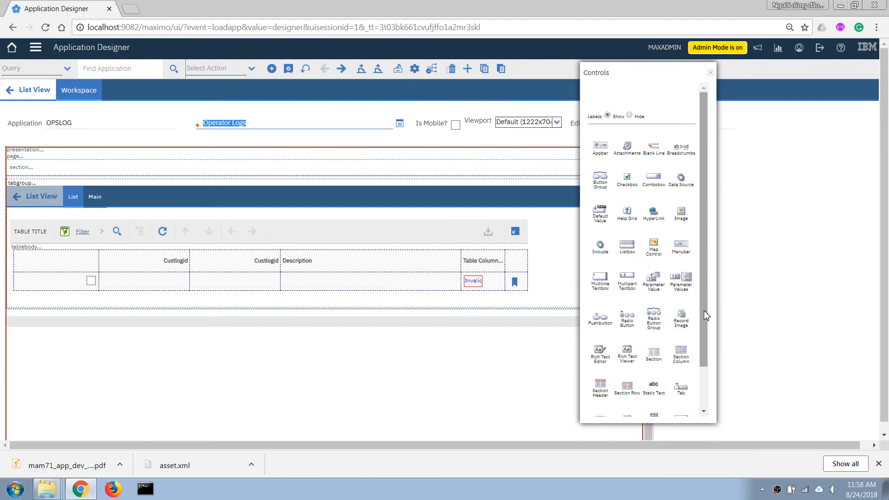
pyautogui.moveTo(706, 316); pyautogui.dragTo(724, 373)
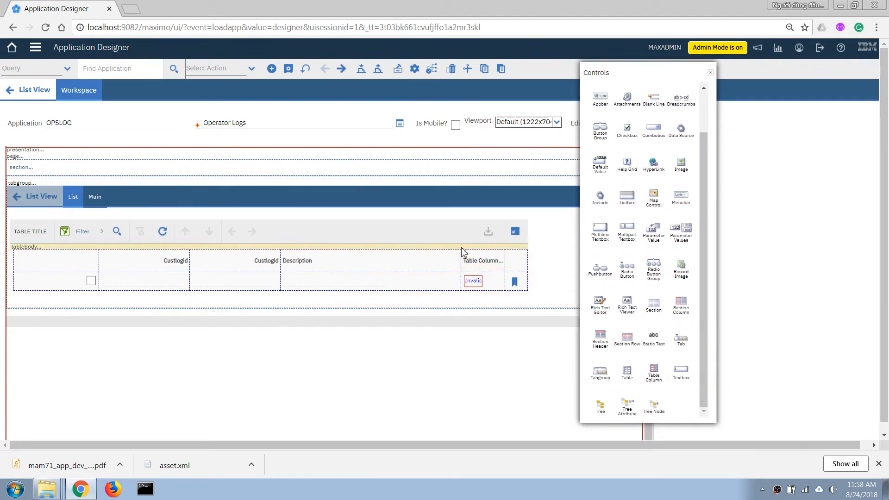
pyautogui.moveTo(462, 249); pyautogui.dragTo(481, 265)
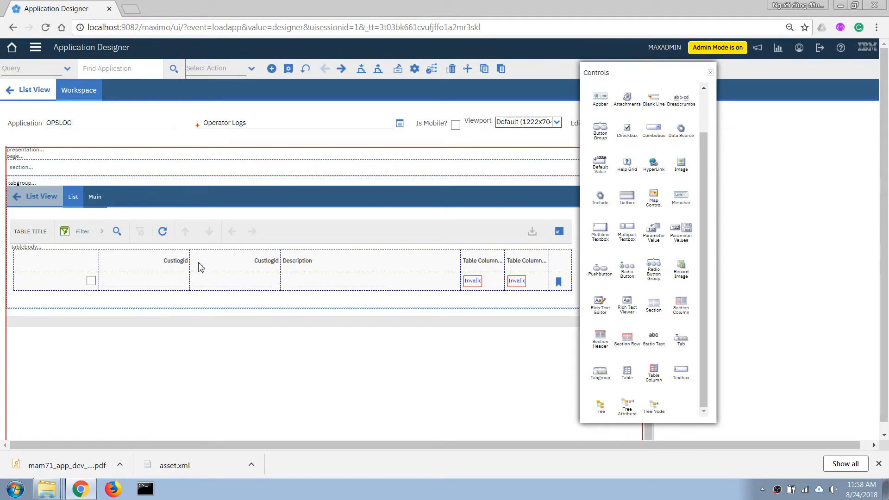
pyautogui.rightClick(262, 264)
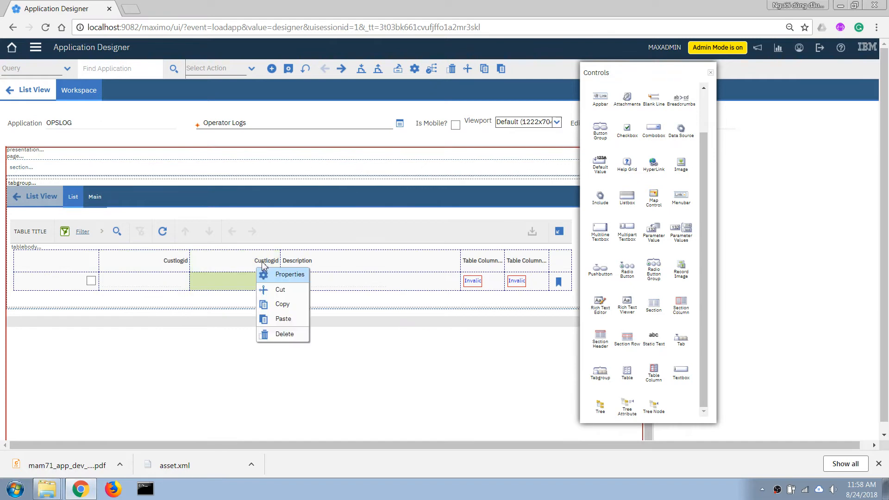
pyautogui.click(283, 334)
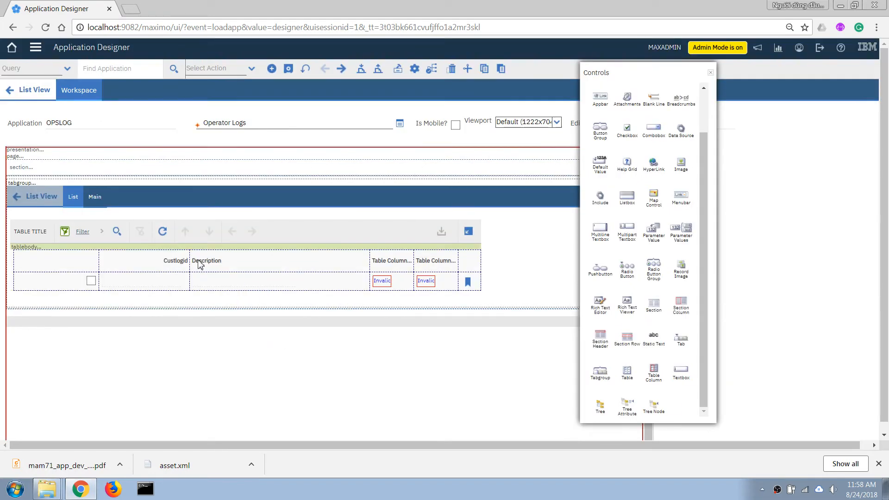
# Step: Label the remaining Custlogid column of the list table "ID"
pyautogui.rightClick(176, 266)
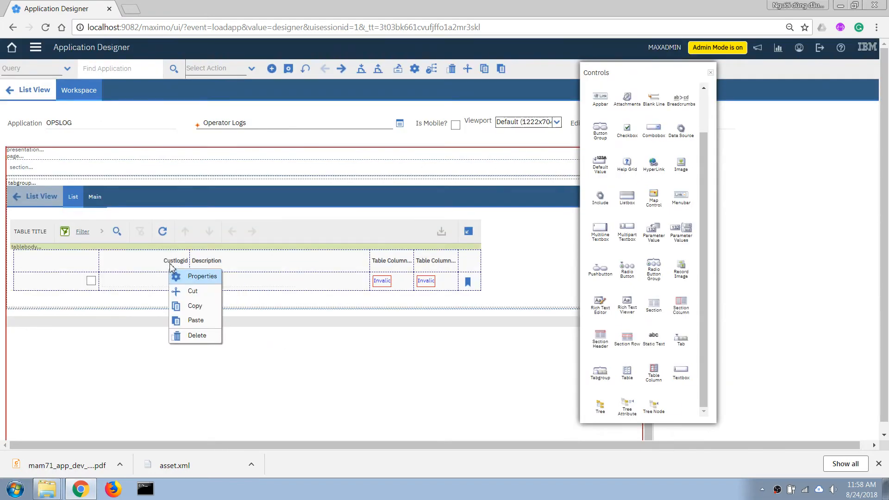
pyautogui.click(176, 265)
pyautogui.rightClick(174, 269)
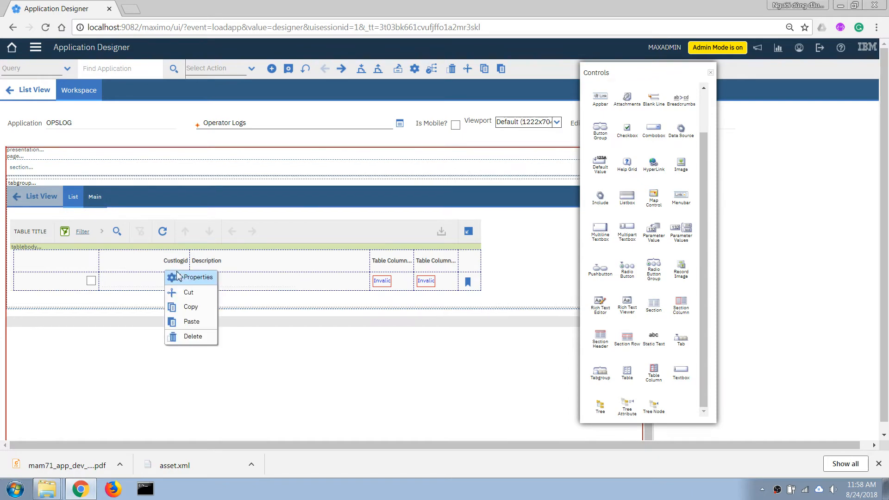
pyautogui.click(188, 278)
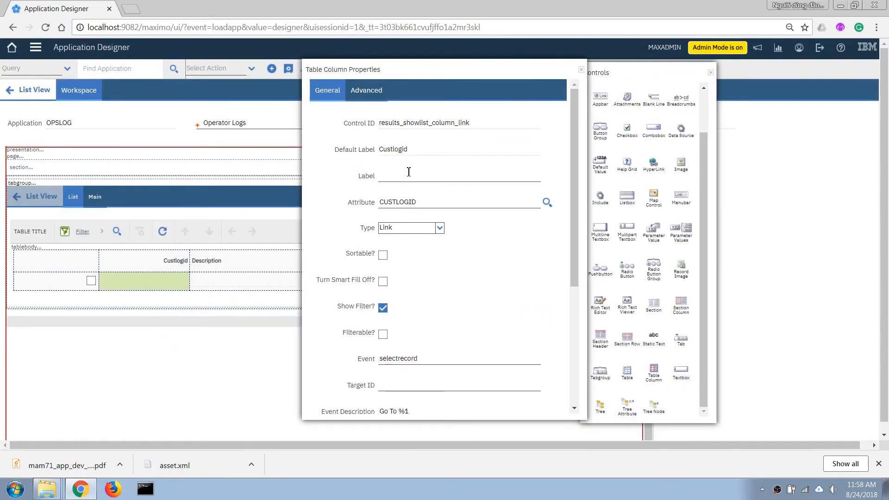
pyautogui.doubleClick(408, 149)
pyautogui.click(408, 177)
pyautogui.press('Tab')
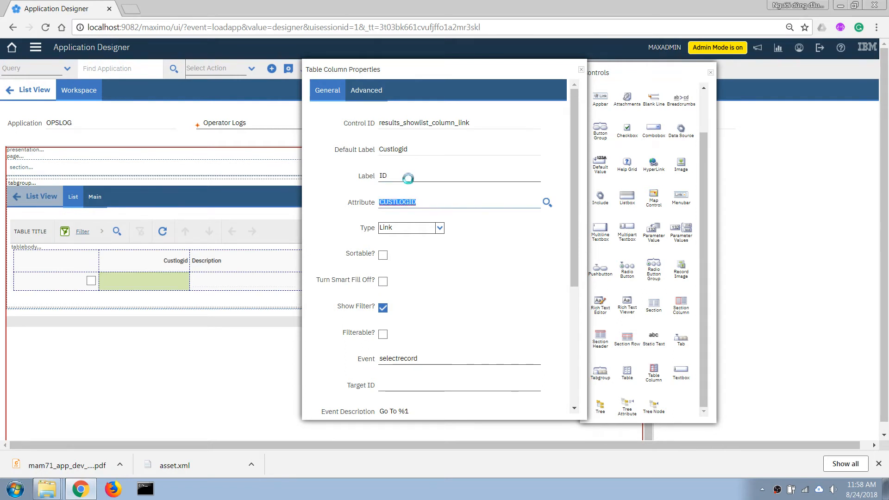
pyautogui.click(581, 70)
# Step: Bind the first new list table column, next to Description, to the LOGTIME attribute
pyautogui.click(386, 262)
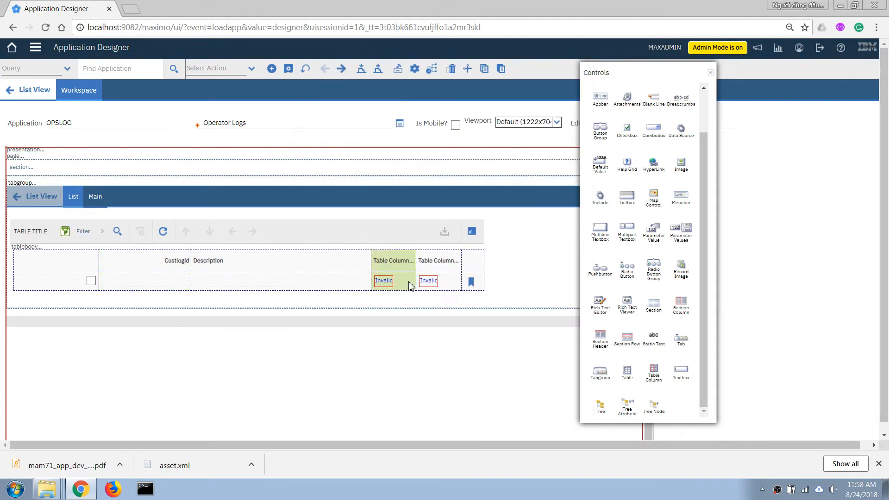
pyautogui.rightClick(384, 263)
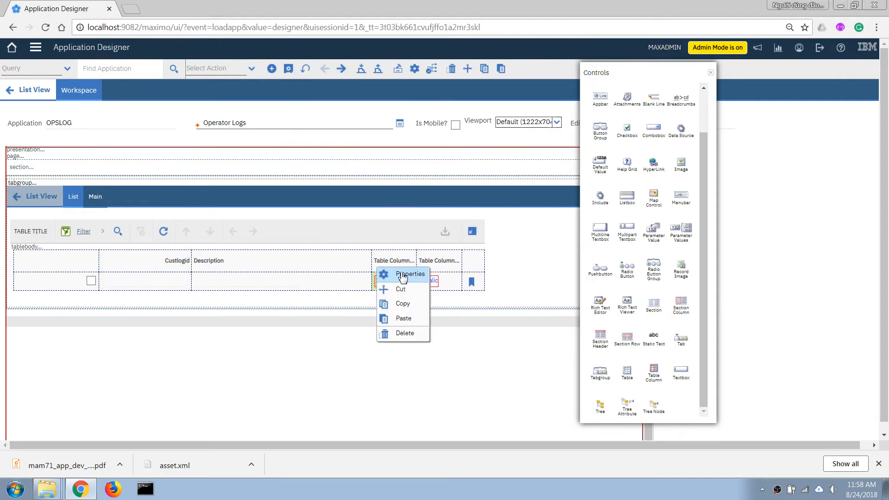
pyautogui.click(399, 274)
pyautogui.click(390, 203)
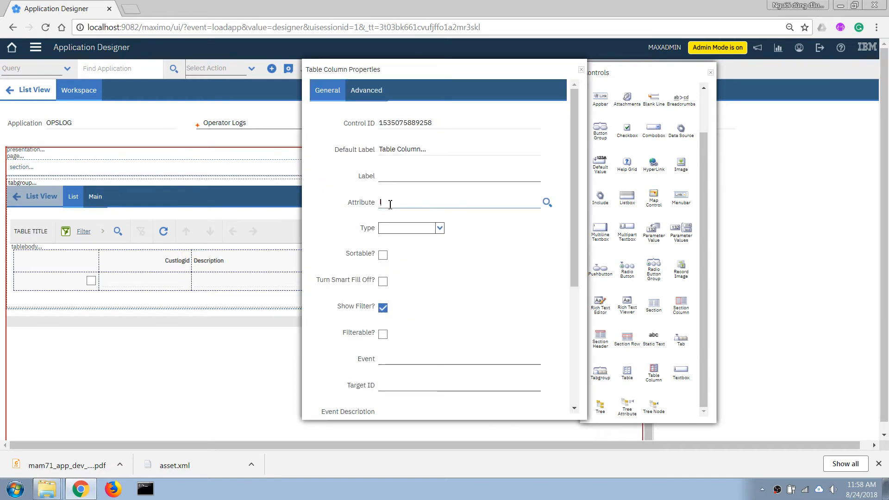
pyautogui.write('logtime')
pyautogui.press('Tab')
# Step: Bind the last new list table column to the LOGBY attribute and close its properties
pyautogui.moveTo(447, 69); pyautogui.dragTo(194, 64)
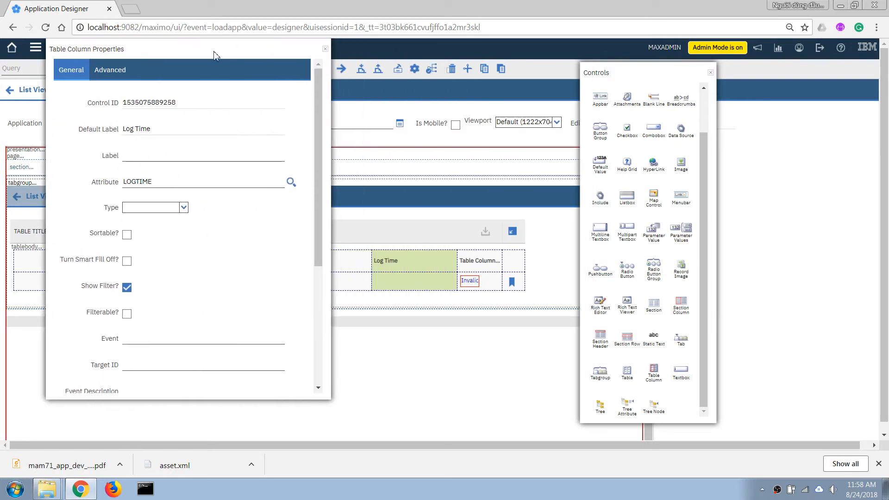
pyautogui.click(479, 263)
pyautogui.click(397, 199)
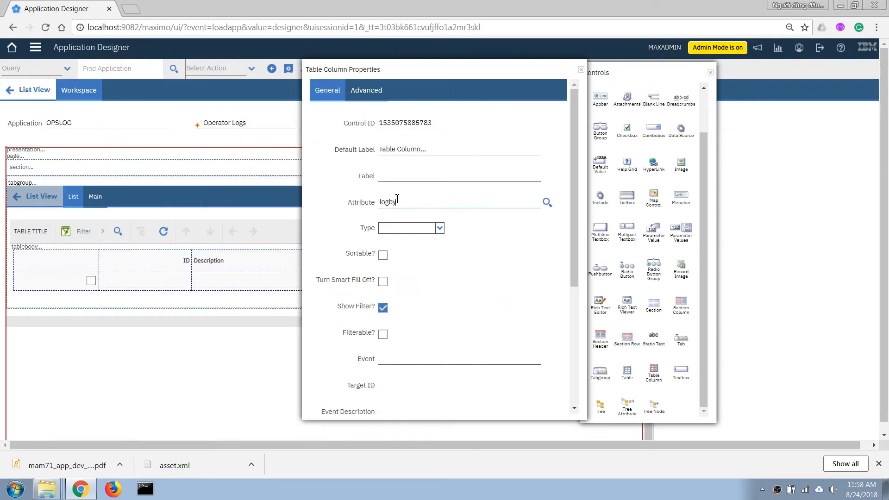
pyautogui.write('logby')
pyautogui.press('Tab')
pyautogui.click(581, 69)
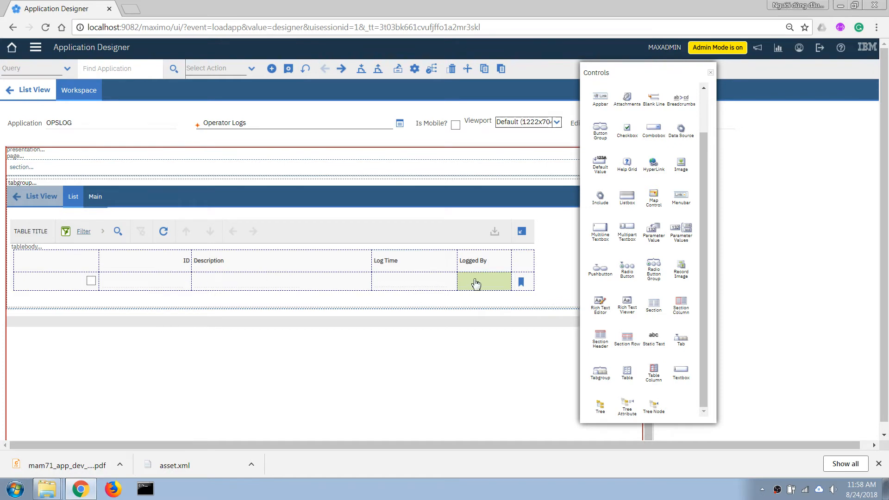
# Step: Delete the HasId? checkbox from the section of the application's Main tab
pyautogui.click(94, 199)
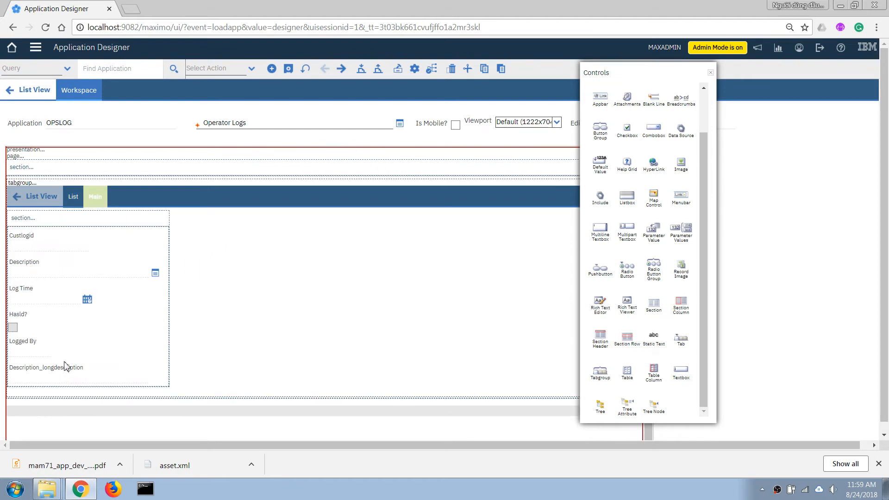
pyautogui.scroll(-1, 139, 340)
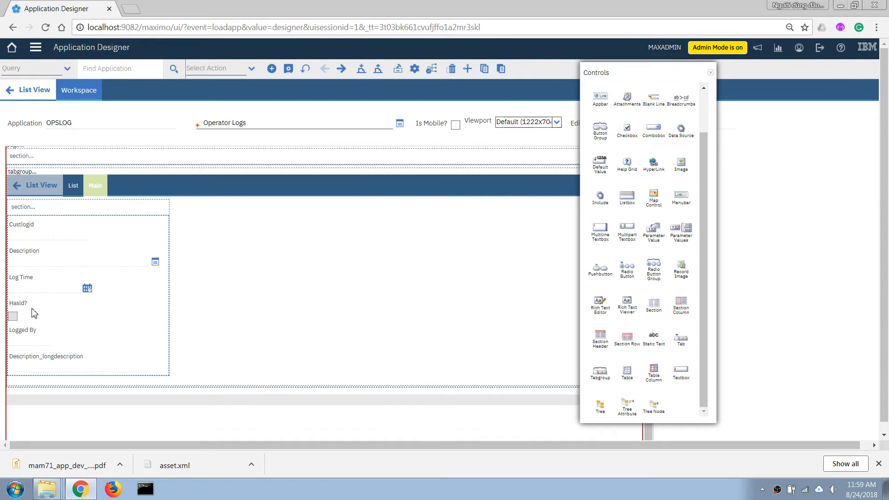
pyautogui.click(13, 319)
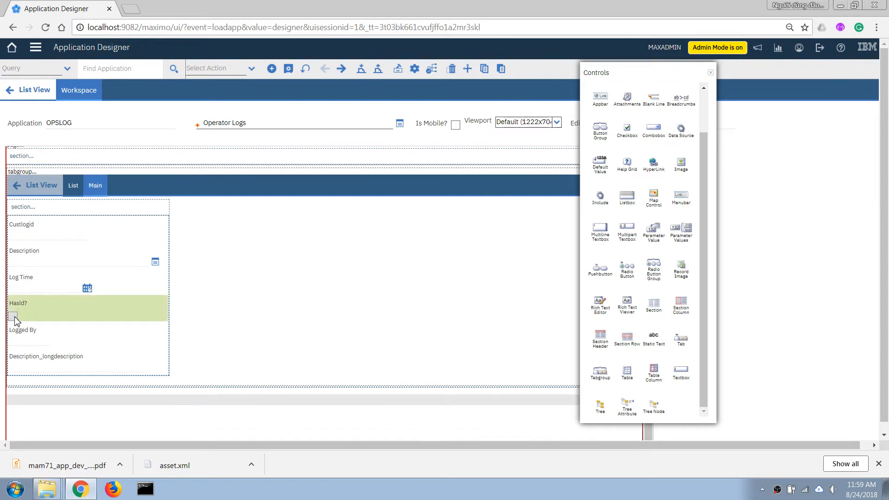
pyautogui.rightClick(14, 322)
pyautogui.click(34, 389)
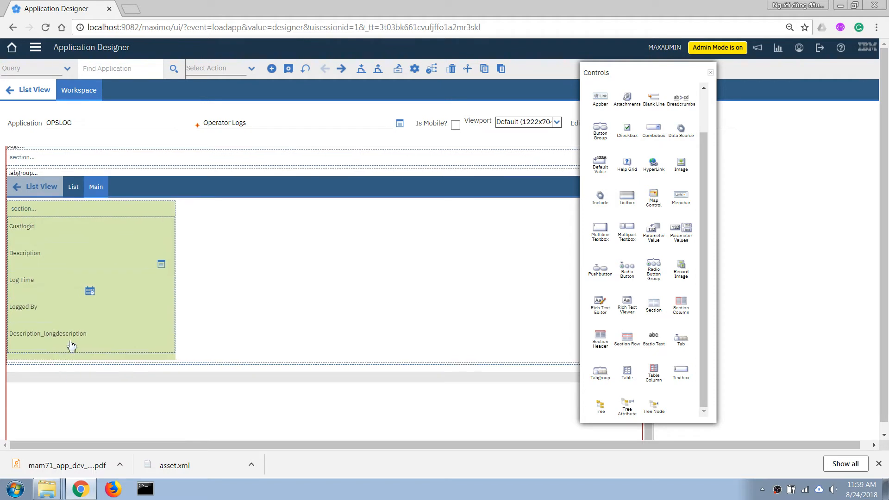
# Step: Delete the Description_longdescription field from the Main tab's section and save the application
pyautogui.click(61, 340)
pyautogui.rightClick(40, 339)
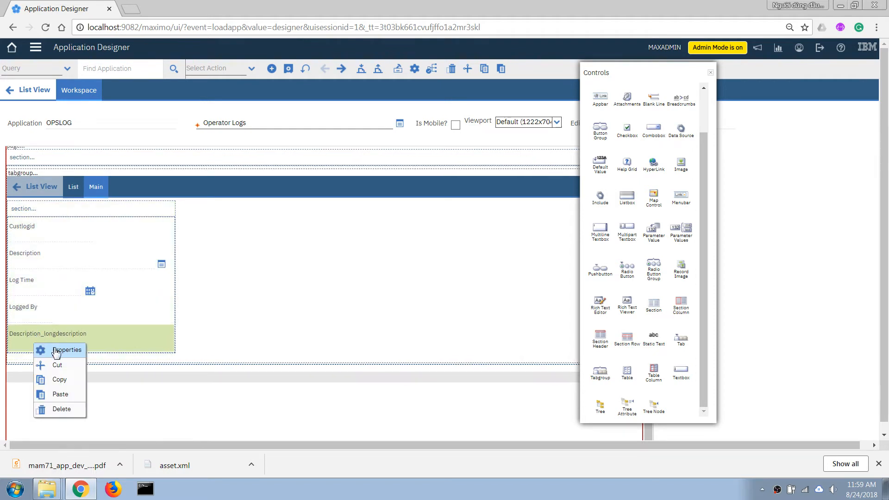
pyautogui.click(74, 412)
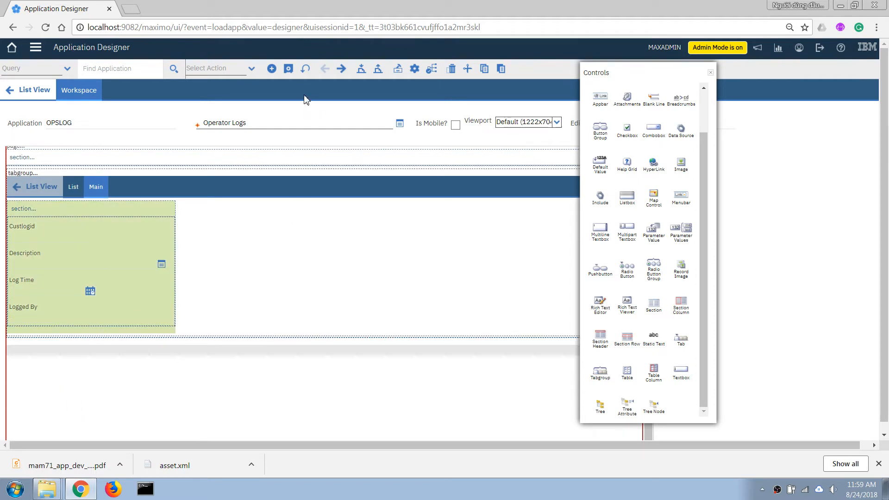
pyautogui.click(288, 69)
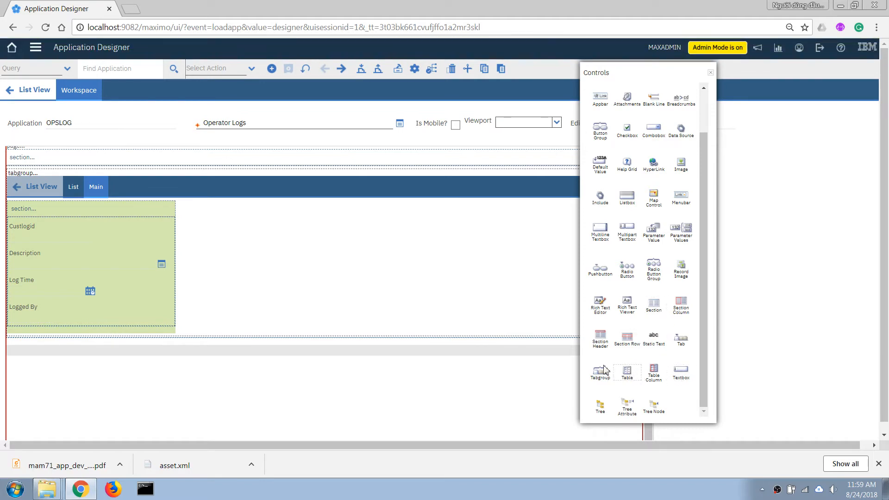
# Step: Add a table below the fields of the Main tab and set its relationship to CUSTLOGLINE
pyautogui.click(132, 324)
pyautogui.moveTo(131, 325); pyautogui.dragTo(67, 333)
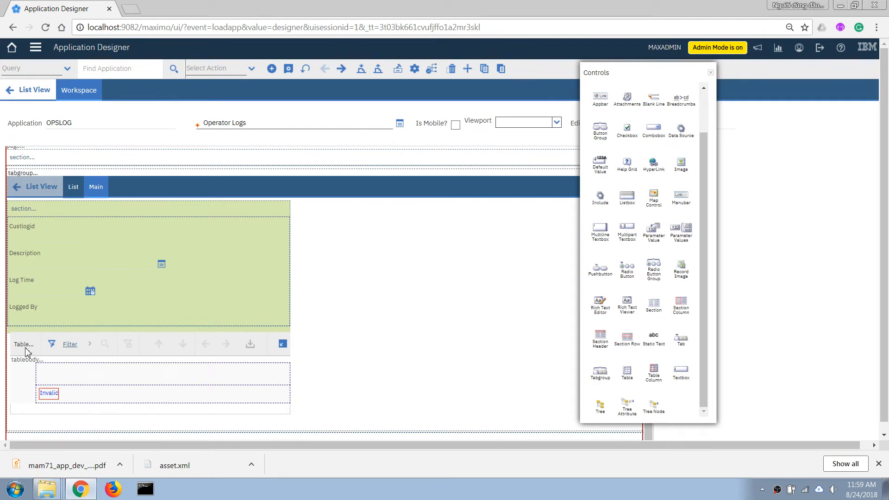
pyautogui.rightClick(26, 349)
pyautogui.click(36, 360)
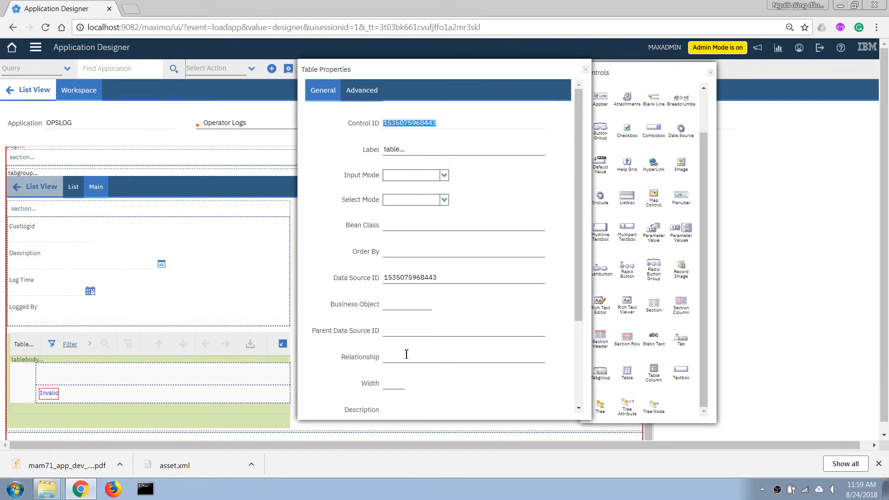
pyautogui.click(423, 363)
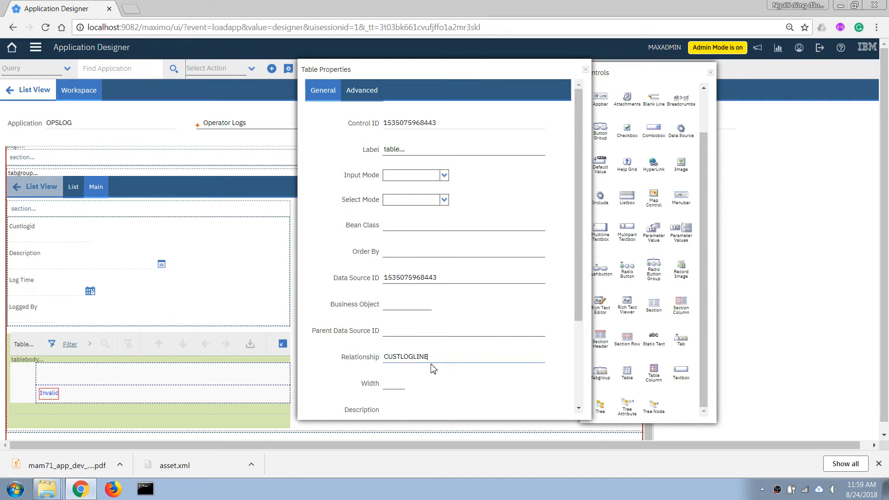
pyautogui.press('Tab')
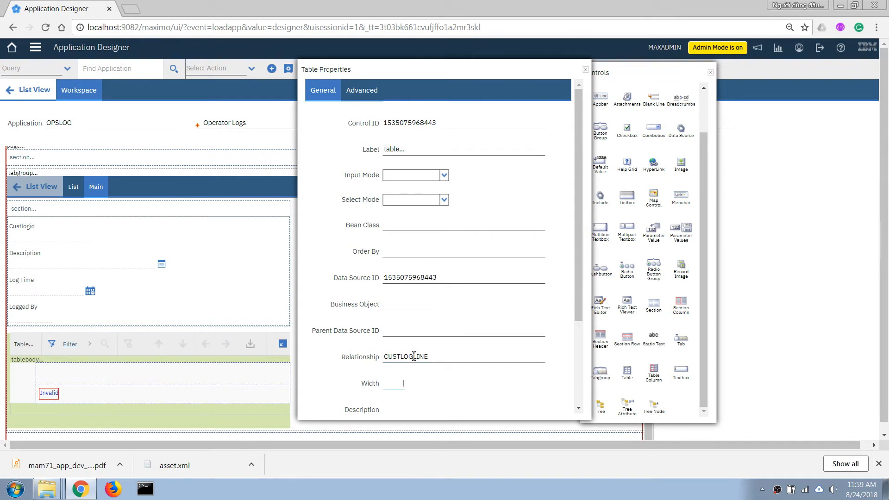
pyautogui.click(586, 70)
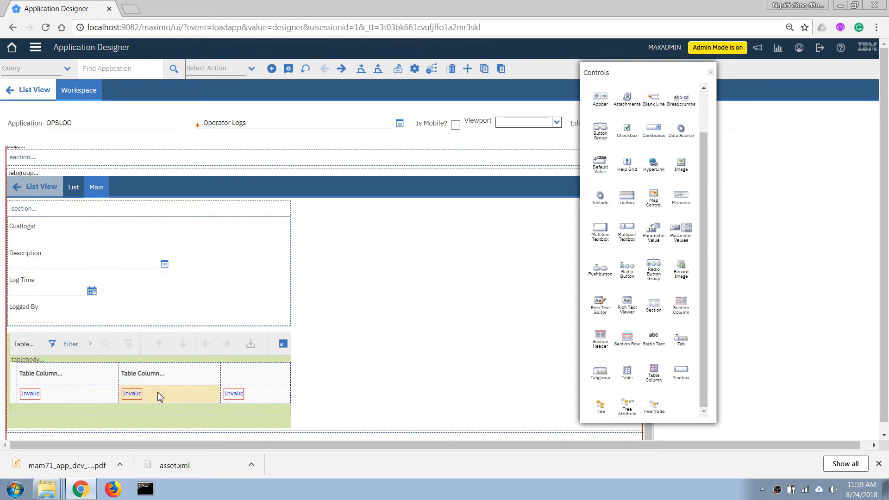
# Step: Add three table columns ahead of the existing blank column in the Main tab's new table
pyautogui.moveTo(83, 378); pyautogui.dragTo(84, 378)
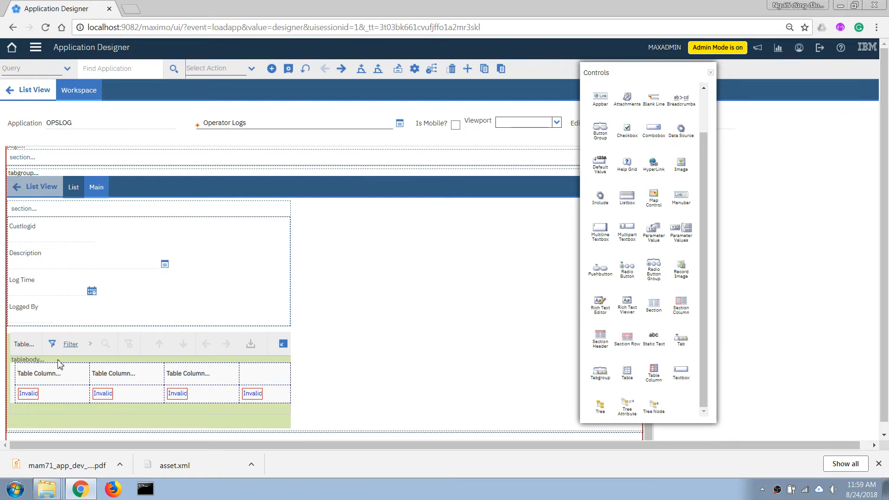
# Step: Set the event of the Main table's first column to toggledetailstate with the event description "Show details"
pyautogui.scroll(-3, 185, 232)
pyautogui.rightClick(41, 314)
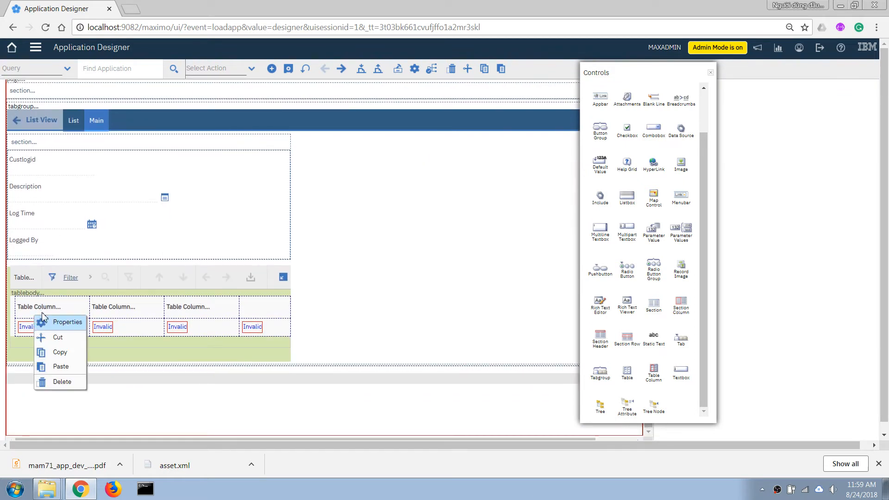
pyautogui.click(43, 319)
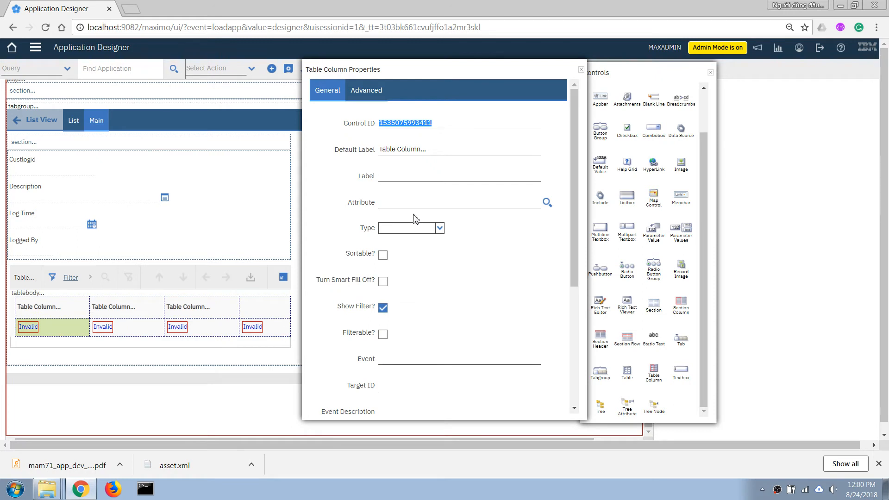
pyautogui.click(413, 359)
pyautogui.write('to')
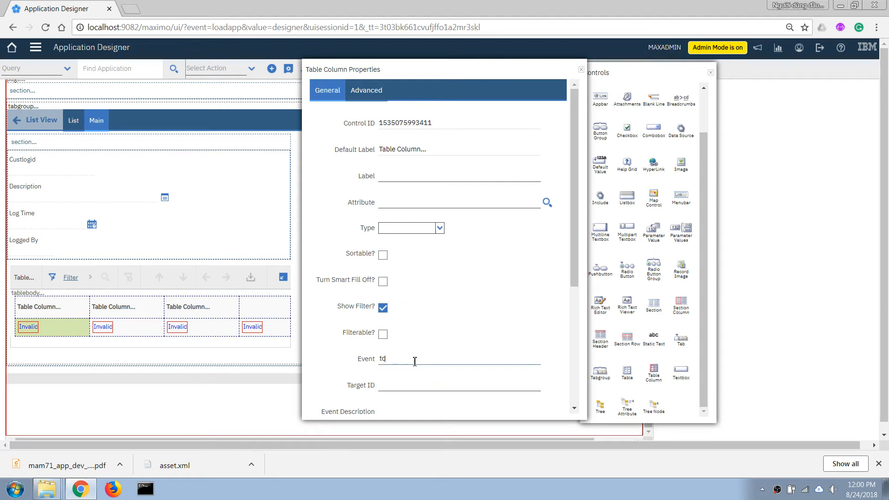
pyautogui.write('ggledetailstate')
pyautogui.press('Tab')
pyautogui.scroll(-2, 425, 366)
pyautogui.click(389, 296)
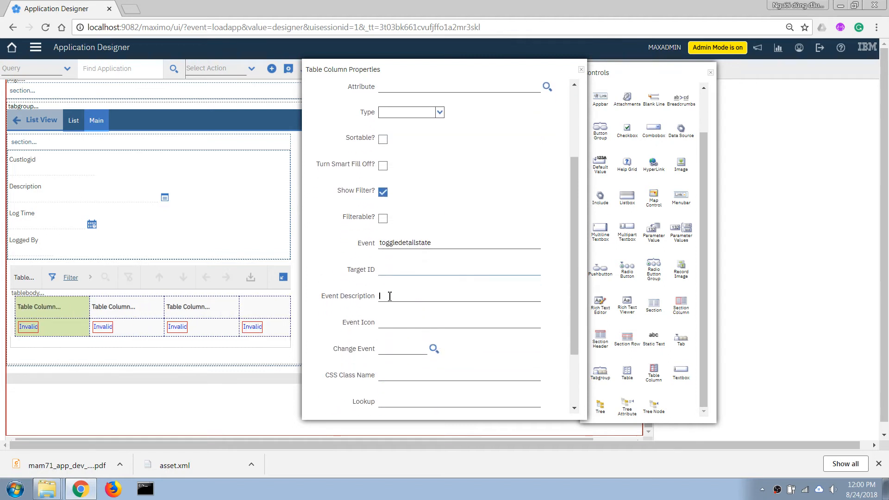
pyautogui.write('Show details')
pyautogui.press('Tab')
# Step: Set the last table column's event to toggledeleterow, with the event description "Mark row for delete" and a garbage event icon
pyautogui.click(263, 315)
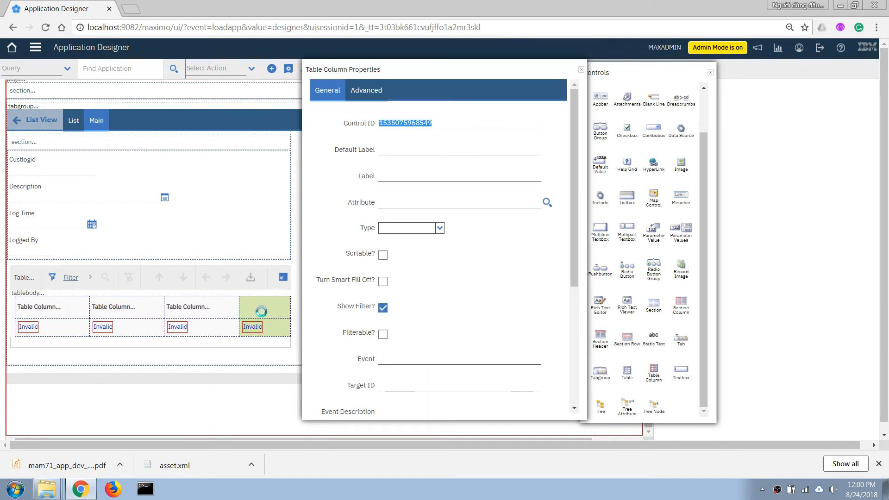
pyautogui.click(413, 358)
pyautogui.scroll(-3, 418, 349)
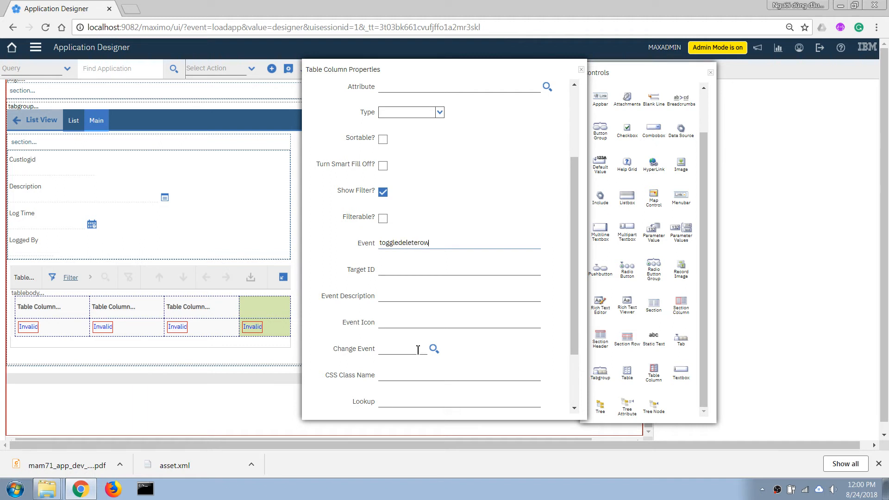
pyautogui.press('Tab')
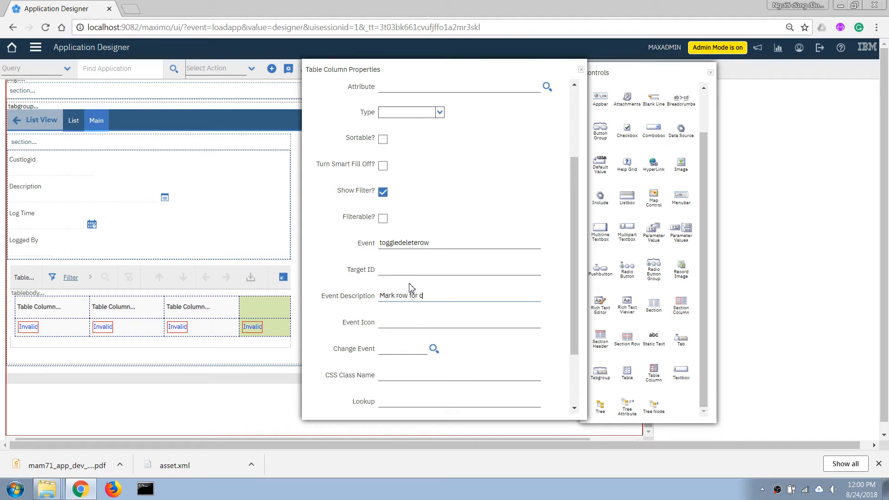
pyautogui.write('elet')
pyautogui.press('Tab')
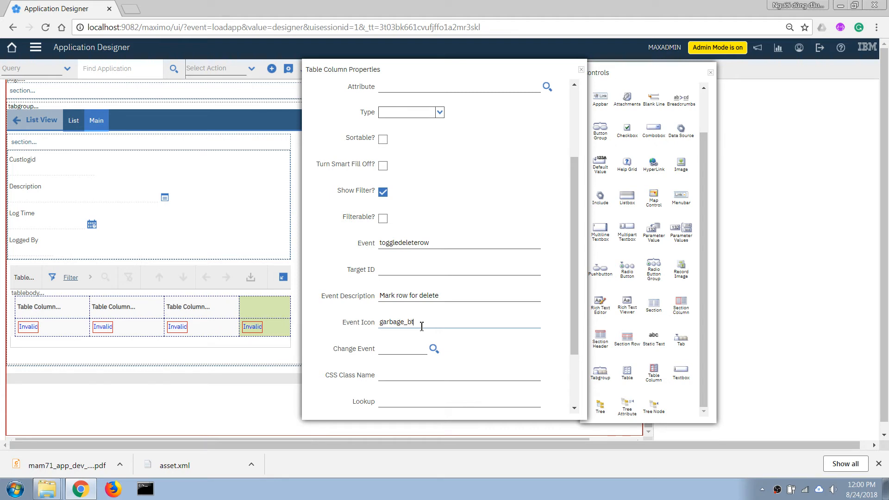
pyautogui.press('Tab')
# Step: Set the attribute of the Main table's second column to DESCRIPTION
pyautogui.click(116, 306)
pyautogui.rightClick(105, 313)
pyautogui.click(125, 326)
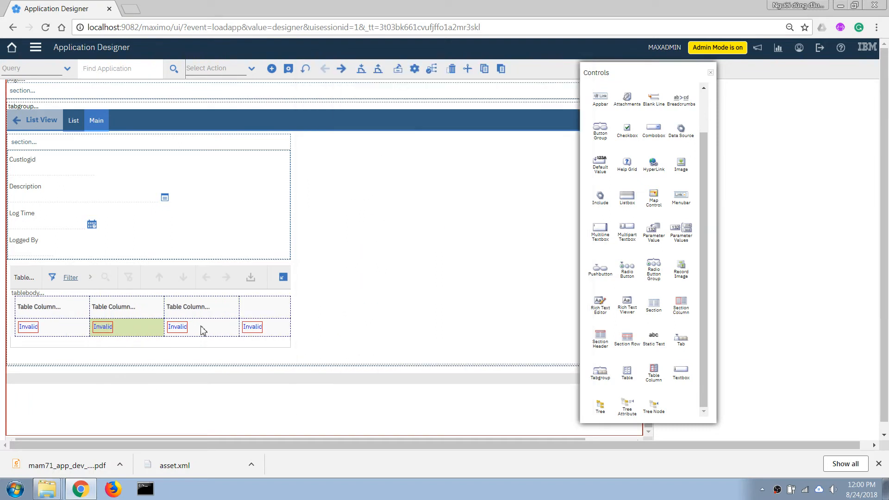
pyautogui.rightClick(128, 312)
pyautogui.click(145, 322)
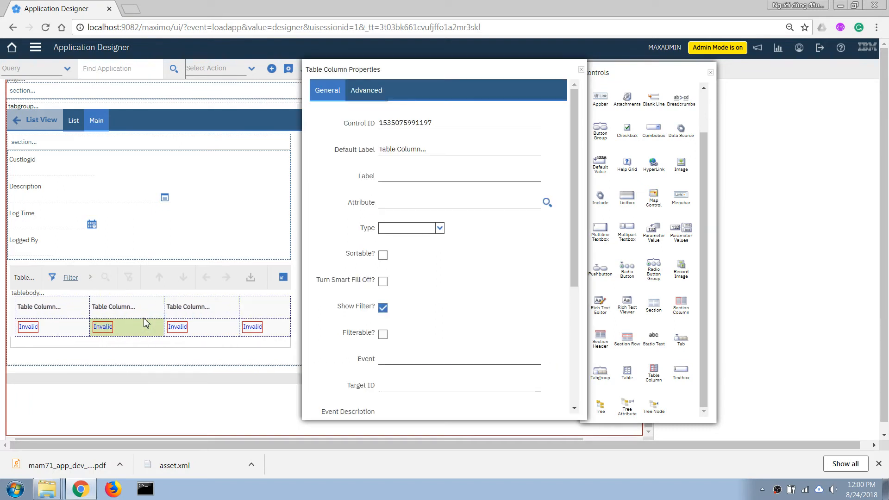
pyautogui.click(399, 202)
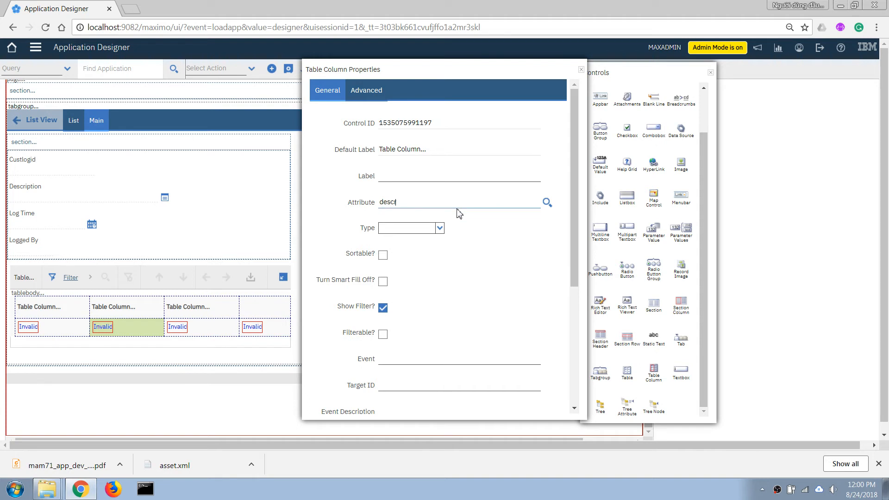
pyautogui.press('Tab')
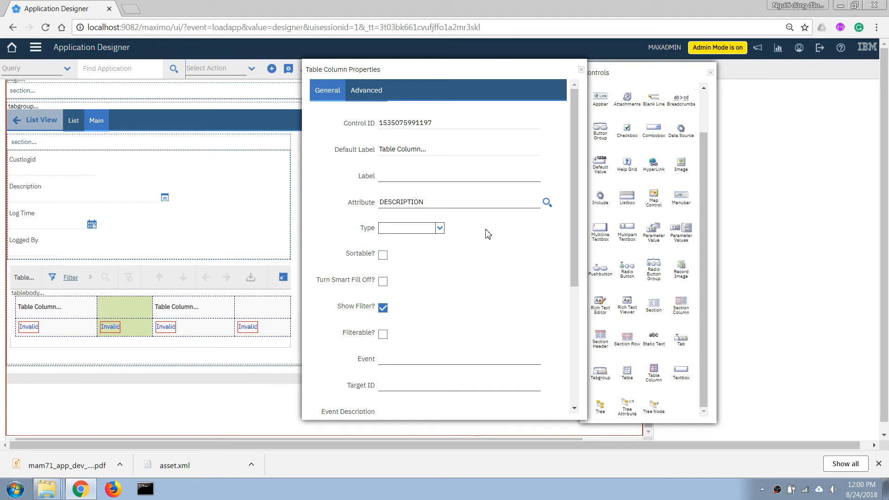
# Step: Delete the unused third column from the Main tab's table and close the table body's properties
pyautogui.click(161, 316)
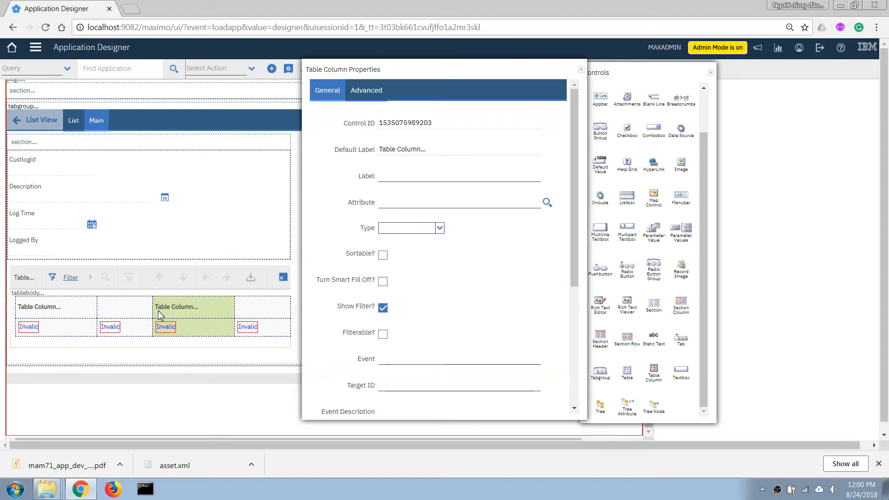
pyautogui.rightClick(167, 318)
pyautogui.click(193, 382)
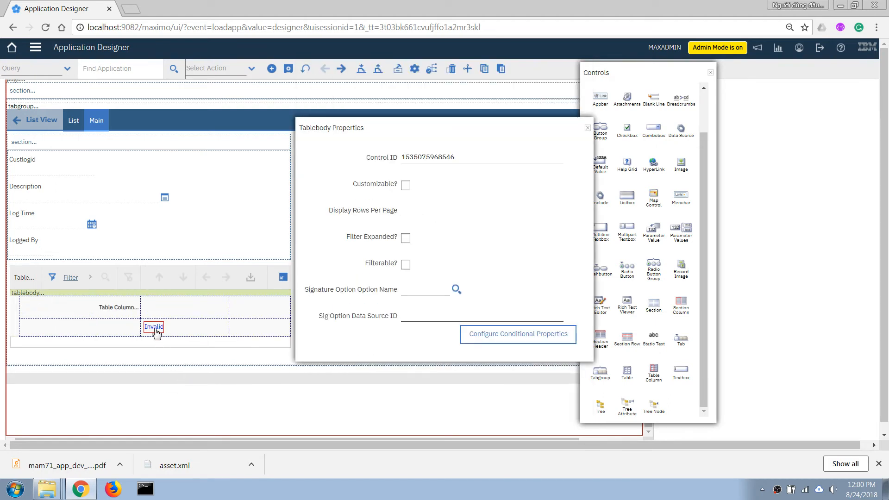
pyautogui.click(587, 129)
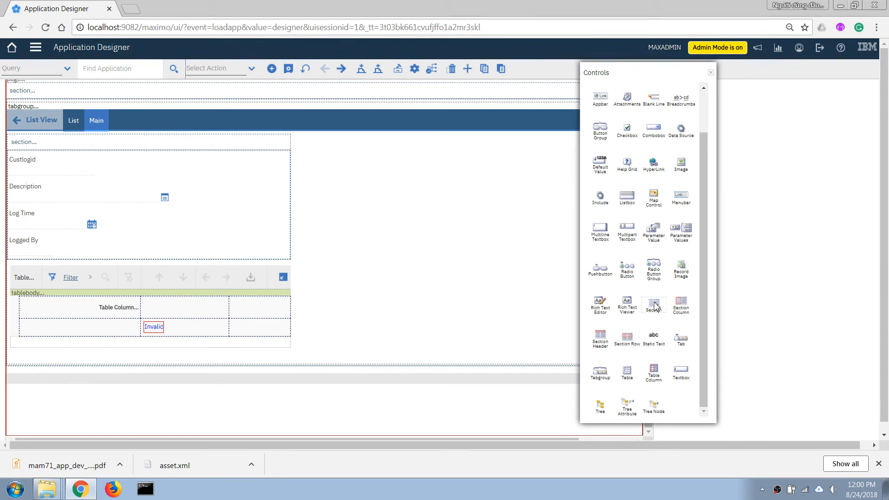
# Step: Add a section inside the table below its columns and a button group beneath that section
pyautogui.moveTo(654, 305); pyautogui.dragTo(40, 343)
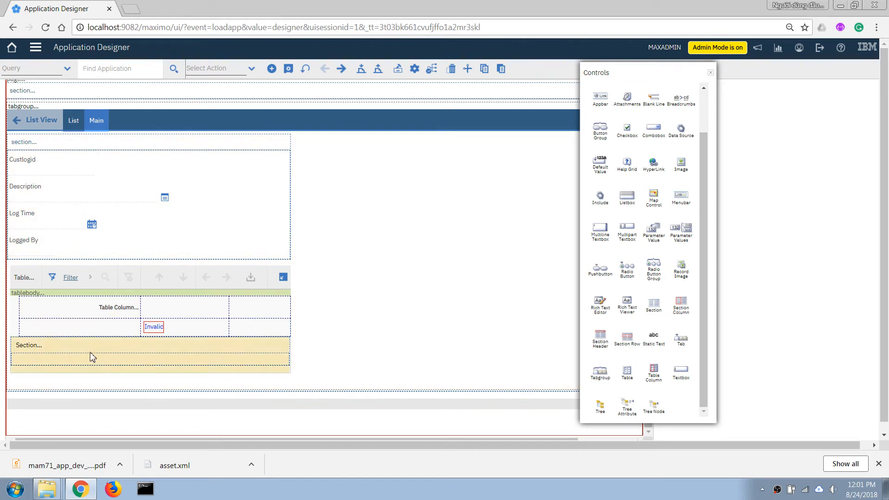
pyautogui.moveTo(77, 382); pyautogui.dragTo(76, 382)
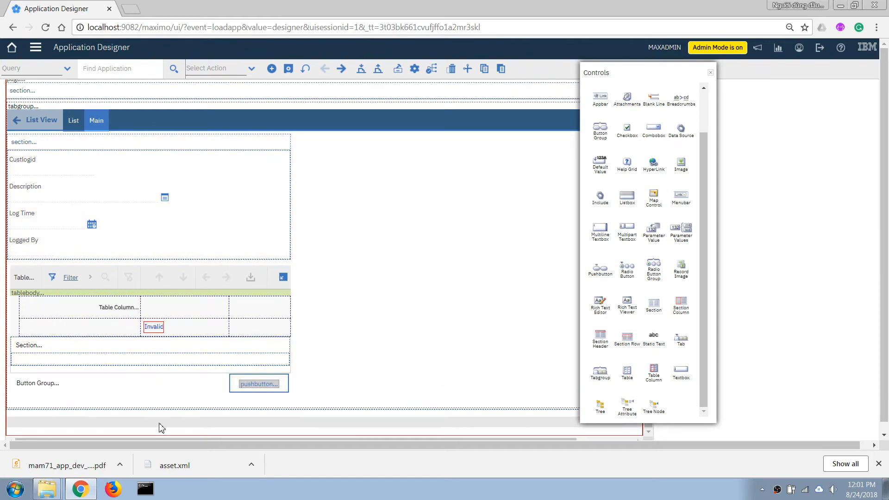
# Step: Label the button group's pushbutton "New Row", set its event to addrow, and save the application
pyautogui.rightClick(255, 387)
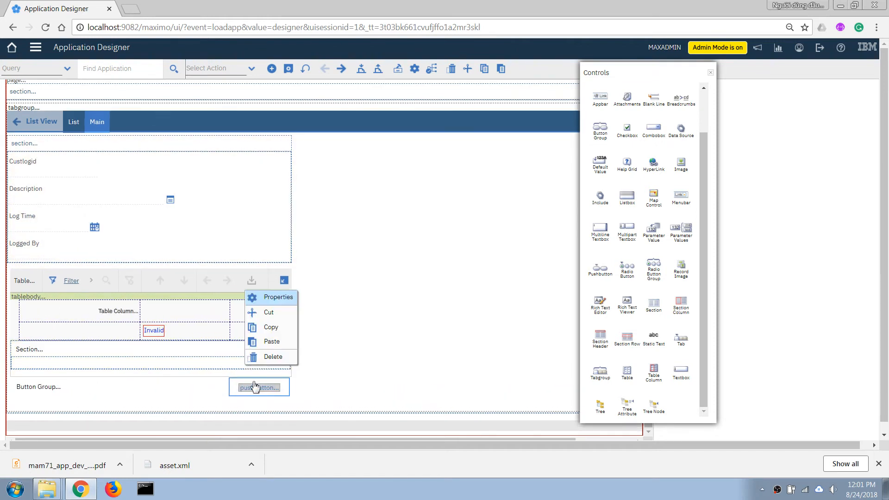
pyautogui.click(277, 297)
pyautogui.click(412, 207)
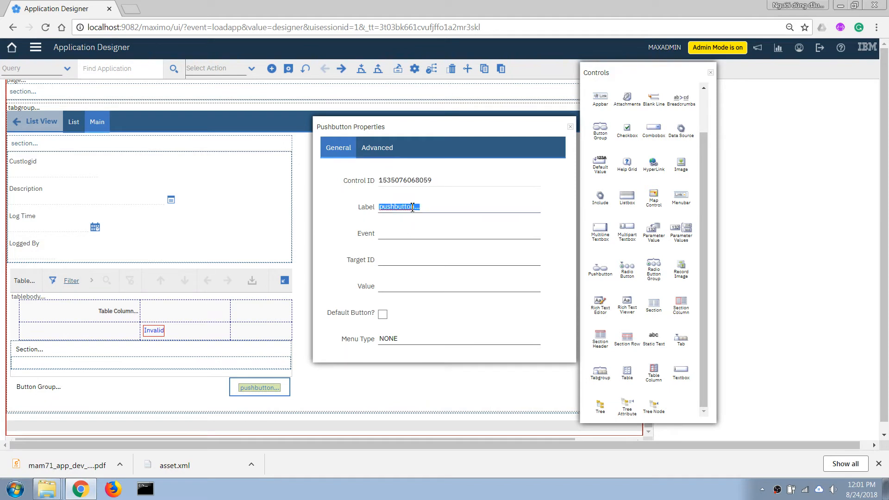
pyautogui.write('New Row')
pyautogui.press('Tab')
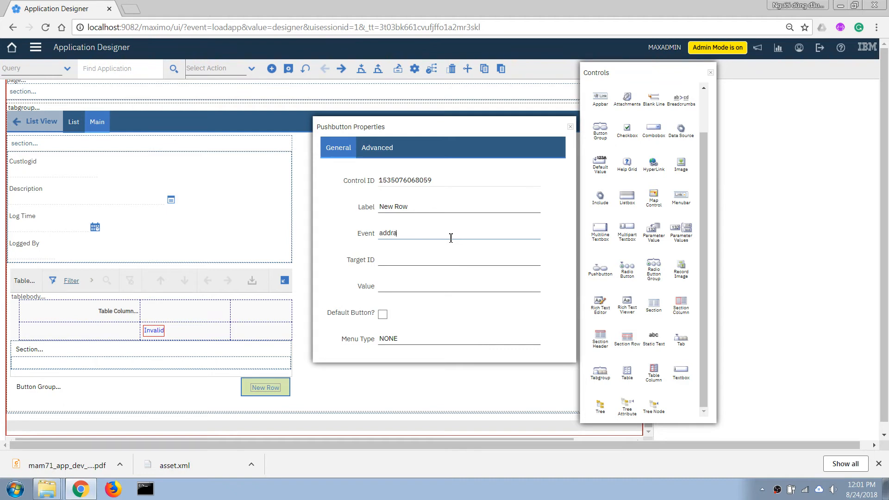
pyautogui.press('Tab')
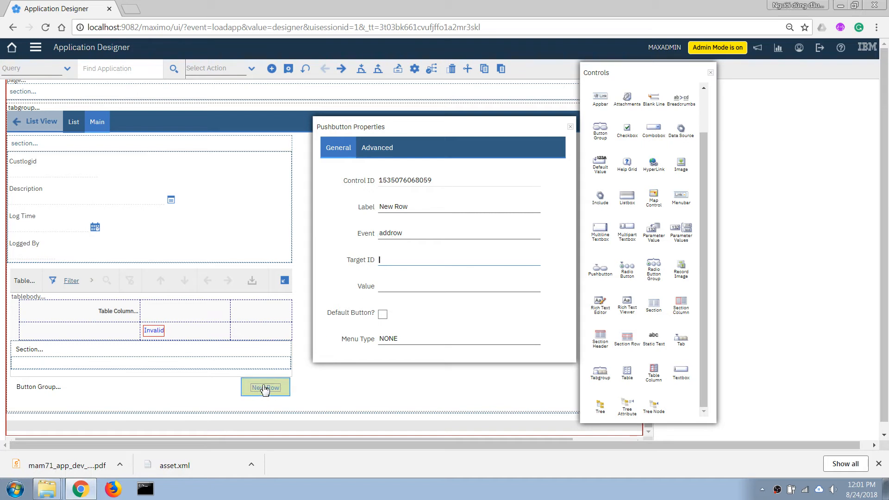
pyautogui.click(571, 127)
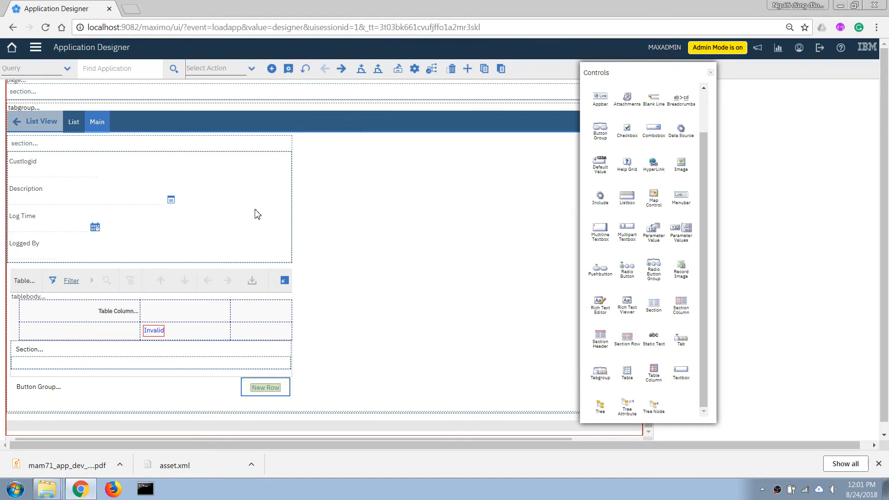
pyautogui.click(288, 69)
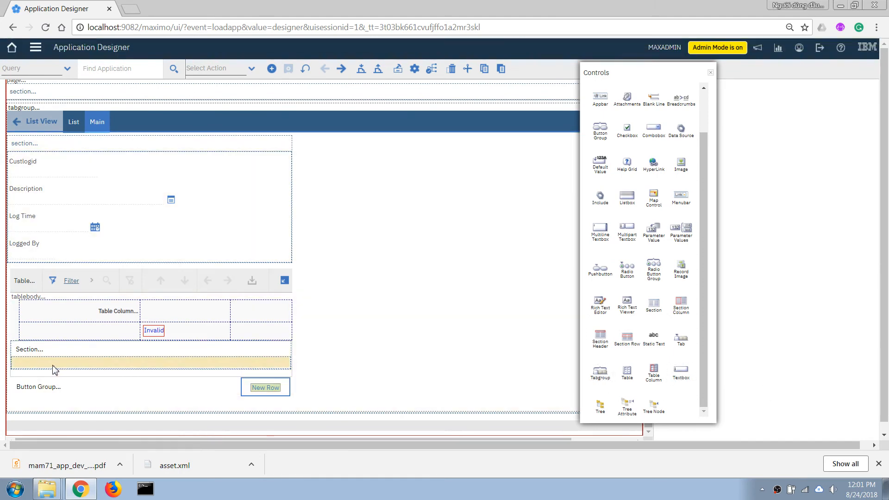
# Step: Add two textboxes to the section below the table columns and set the upper one's attribute to CUSTLOGID
pyautogui.moveTo(682, 372); pyautogui.dragTo(53, 365)
pyautogui.moveTo(683, 374); pyautogui.dragTo(27, 373)
pyautogui.rightClick(17, 384)
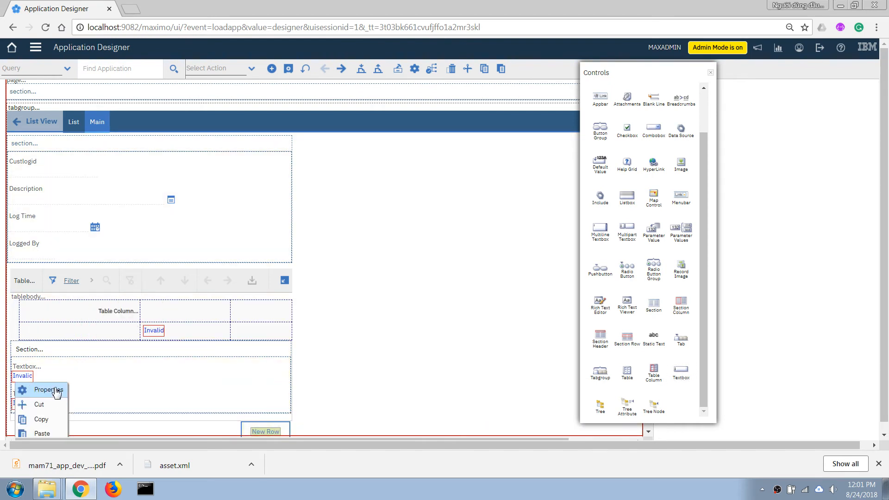
pyautogui.click(48, 390)
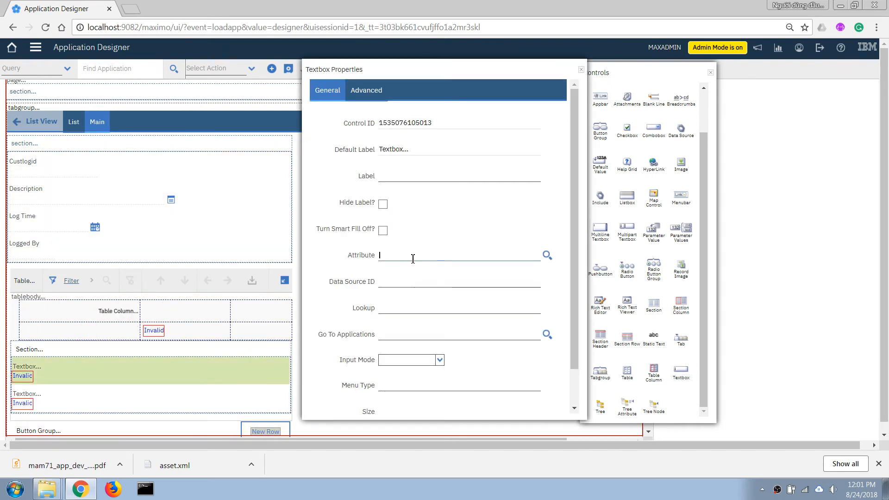
pyautogui.write('custlogid')
pyautogui.press('Tab')
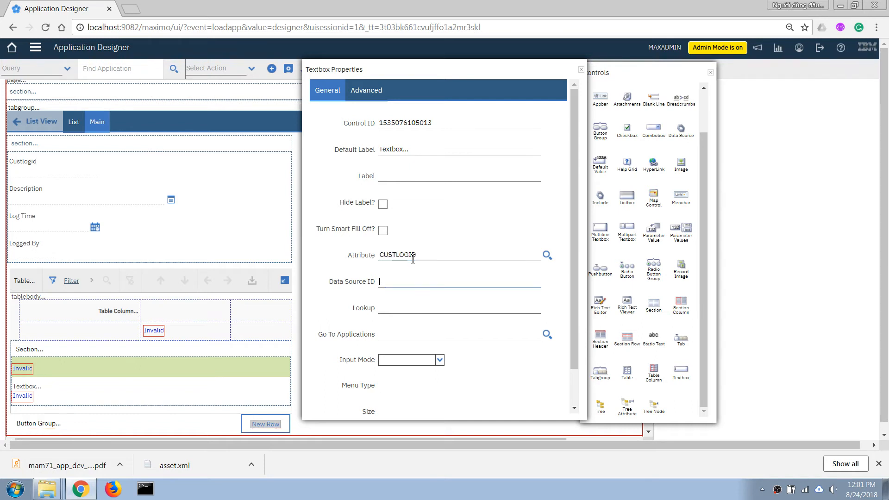
# Step: Set the lower textbox's attribute to DESCRIPTION and save the application
pyautogui.click(33, 397)
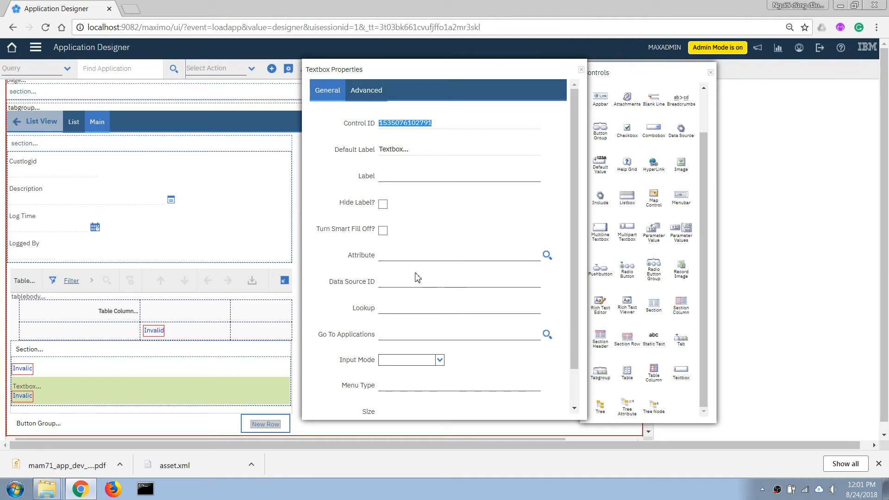
pyautogui.click(407, 257)
pyautogui.write('descriptio')
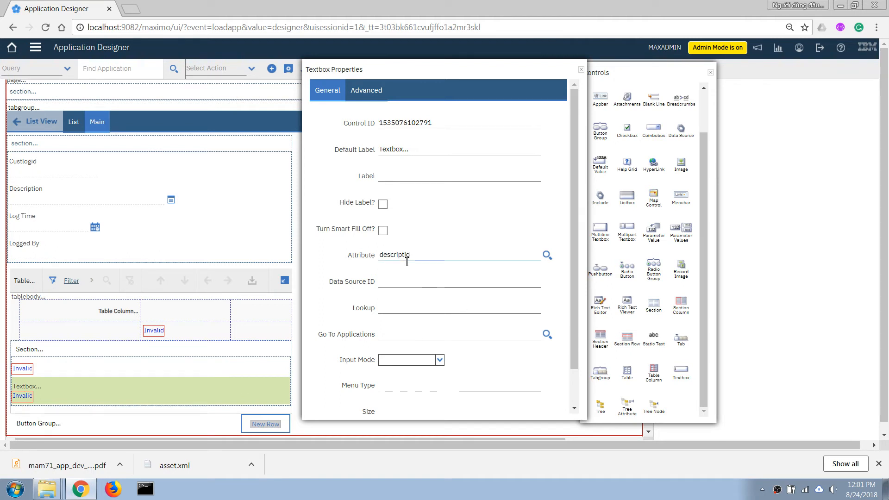
pyautogui.write('n')
pyautogui.press('Tab')
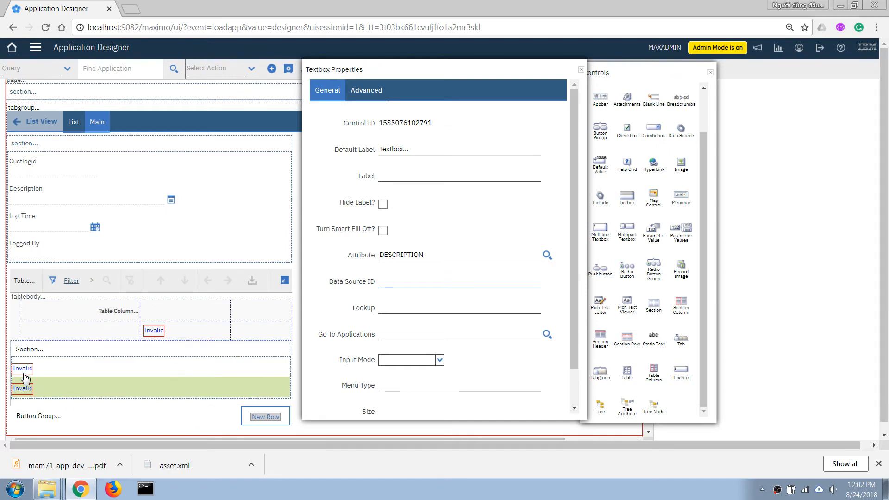
pyautogui.click(581, 69)
pyautogui.click(288, 68)
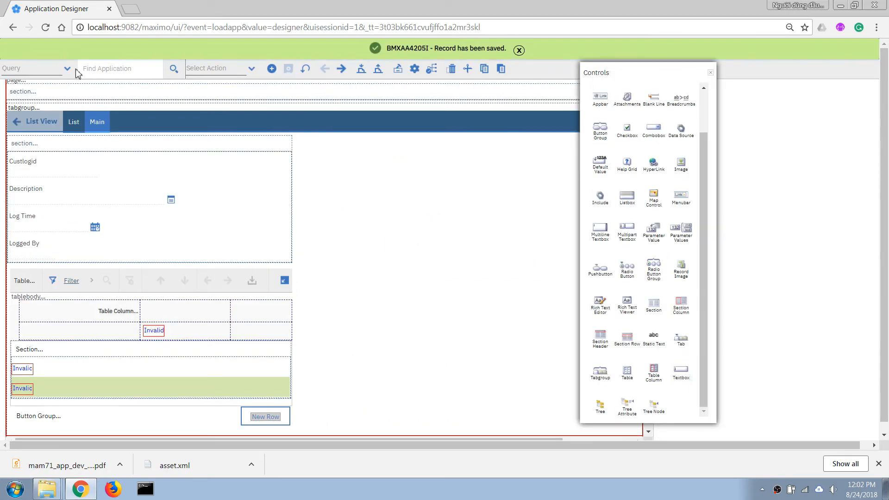
# Step: Close the Controls palette and return to the Start Center
pyautogui.click(711, 73)
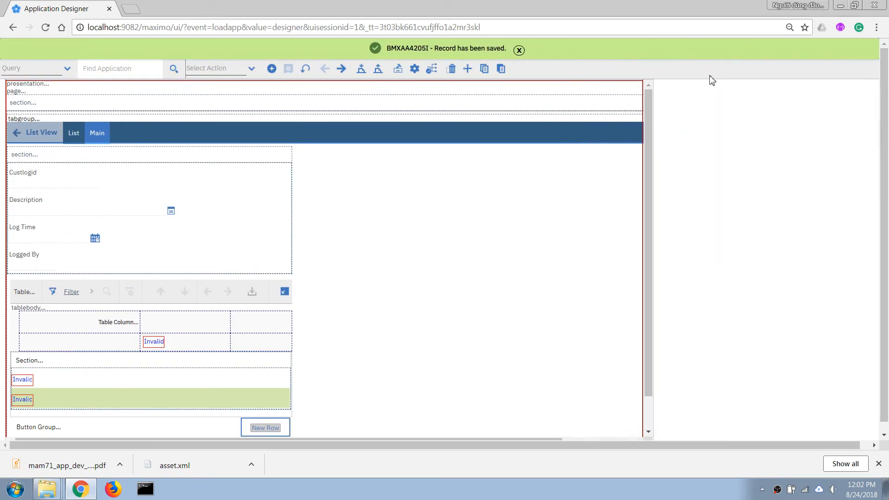
pyautogui.click(34, 51)
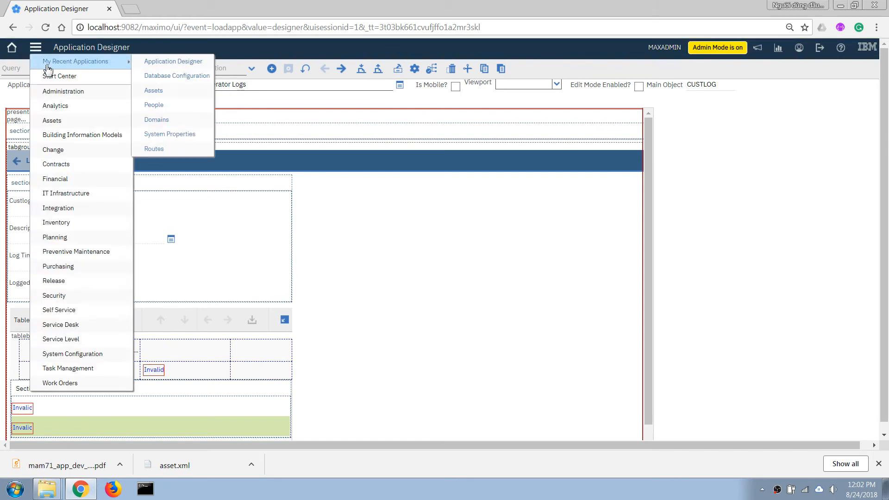
pyautogui.moveTo(60, 121)
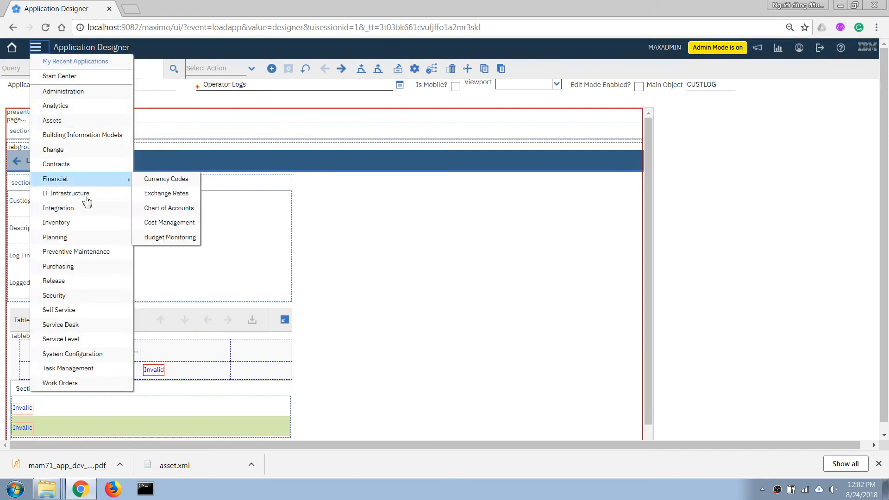
pyautogui.moveTo(68, 94)
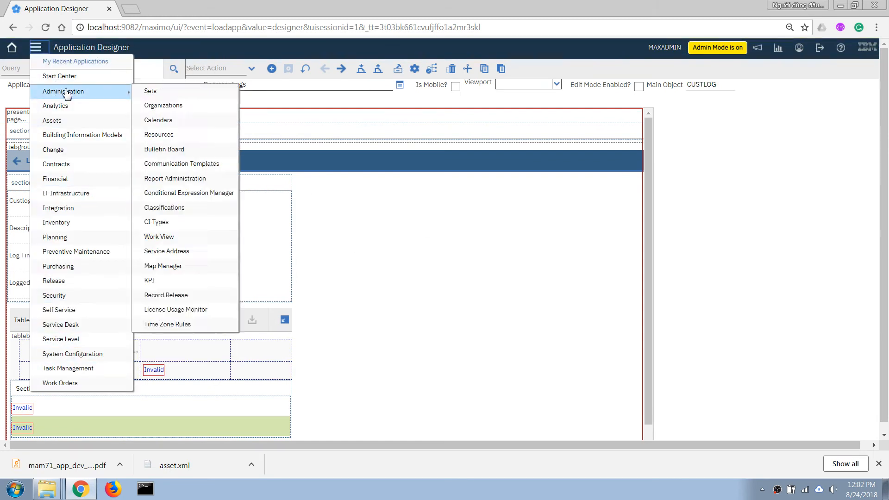
pyautogui.click(12, 46)
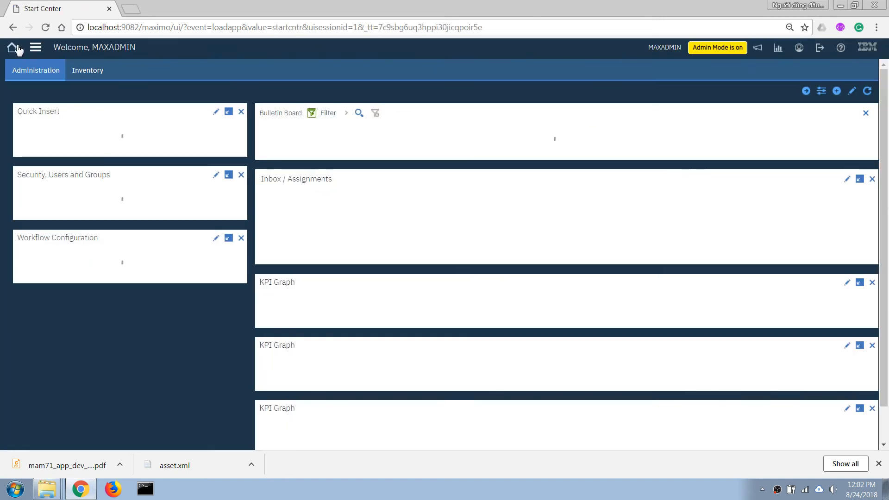
# Step: Open Application Designer from the platform configuration applications and filter the application list by "log"
pyautogui.click(35, 47)
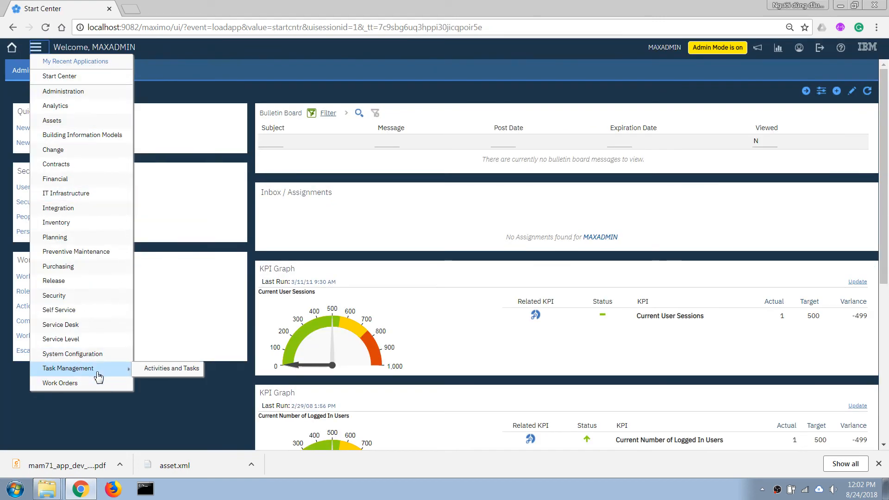
pyautogui.moveTo(111, 353)
pyautogui.moveTo(174, 357)
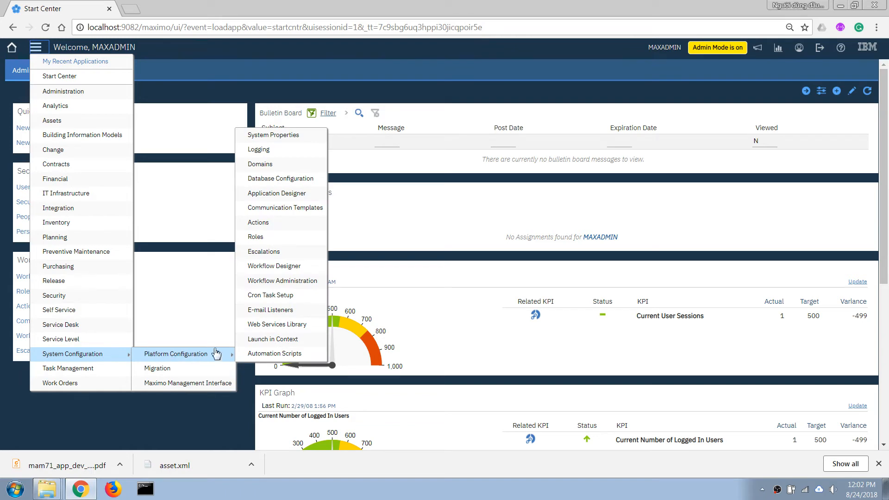
pyautogui.click(287, 193)
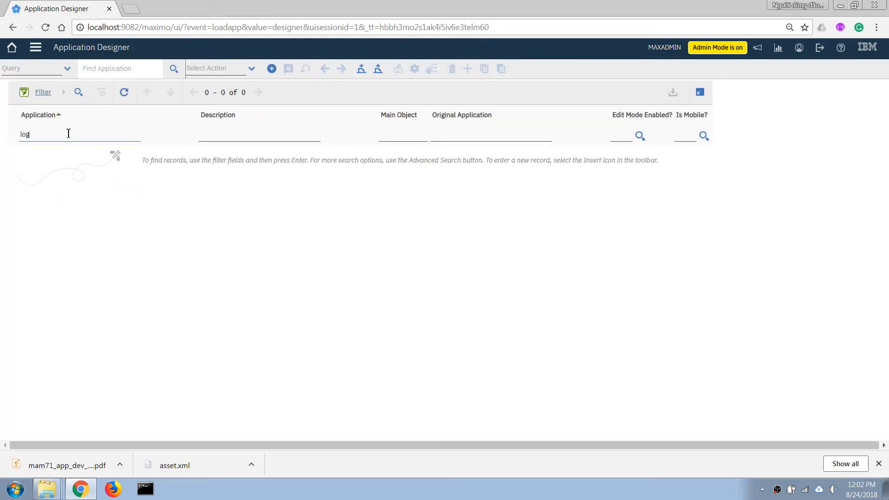
pyautogui.press('Return')
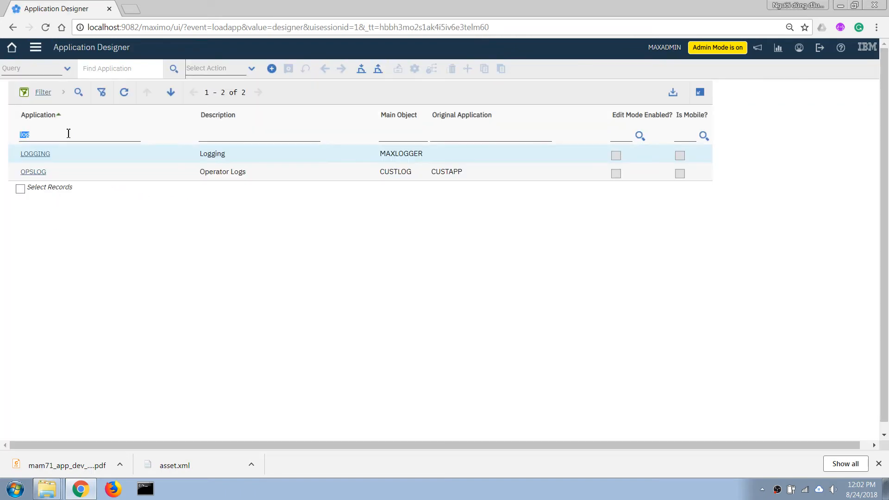
# Step: Open the OPSLOG application in the designer and review the layout of its Main tab
pyautogui.click(36, 173)
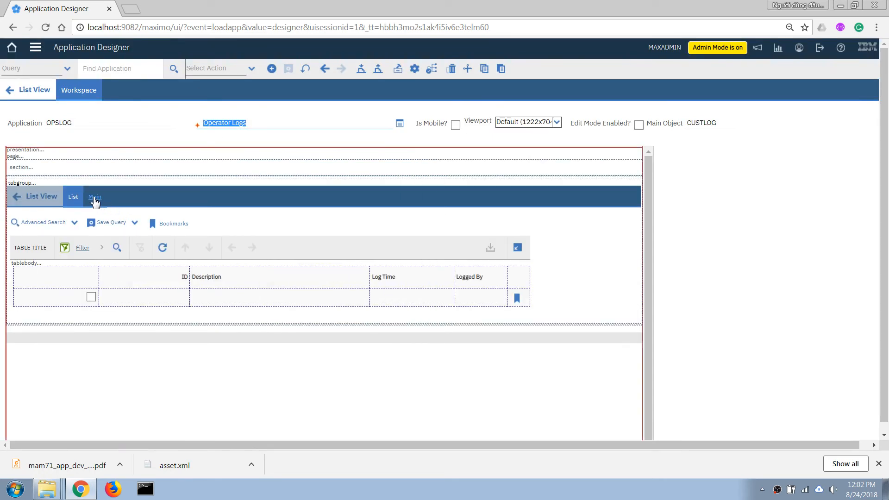
pyautogui.click(95, 199)
pyautogui.scroll(-3, 159, 369)
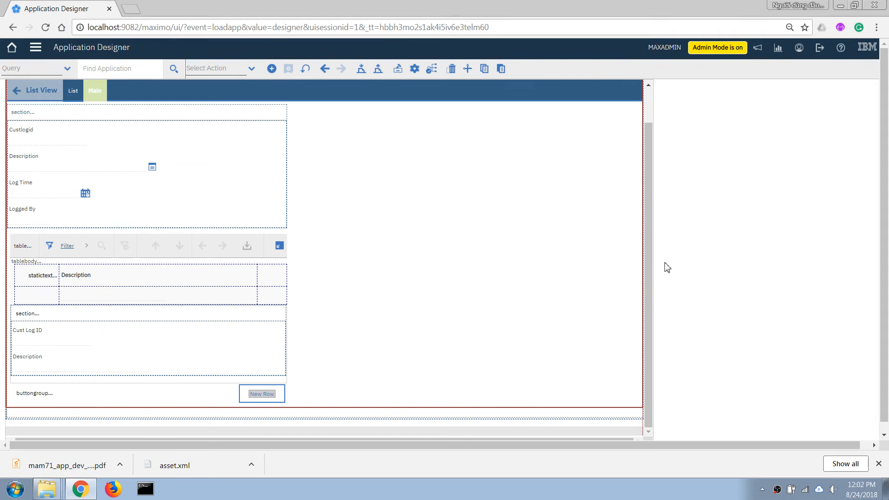
pyautogui.click(650, 97)
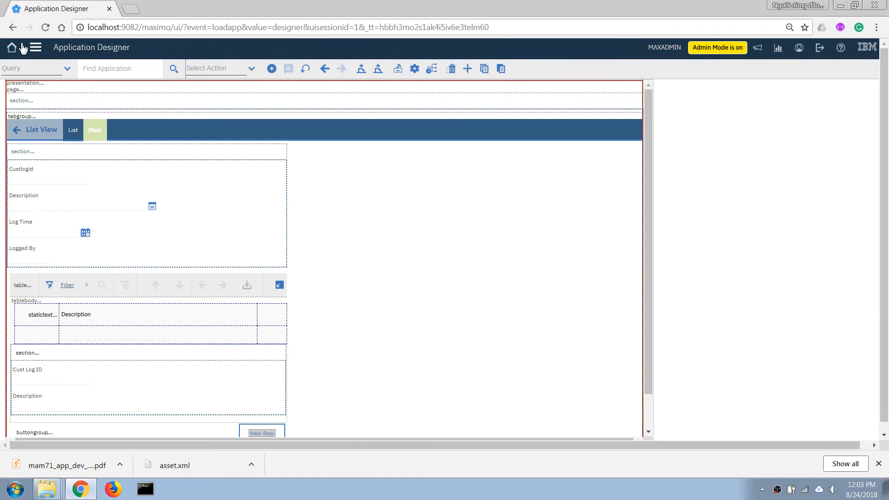
# Step: Check the Assets module's application list, sign out of Maximo, and sign back in with the prefilled credentials
pyautogui.click(35, 49)
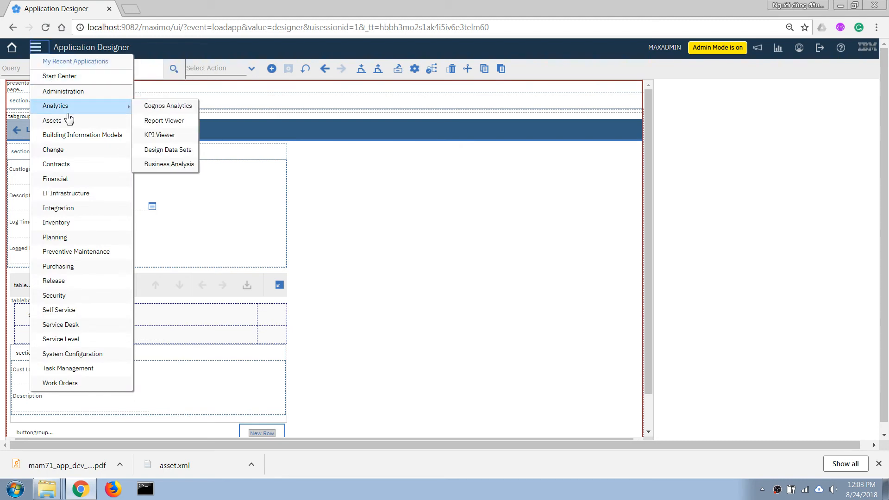
pyautogui.moveTo(68, 120)
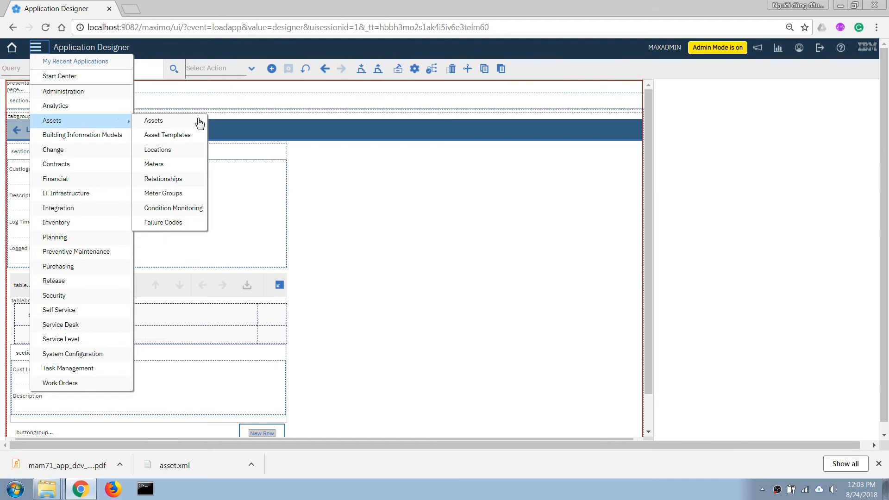
pyautogui.click(820, 47)
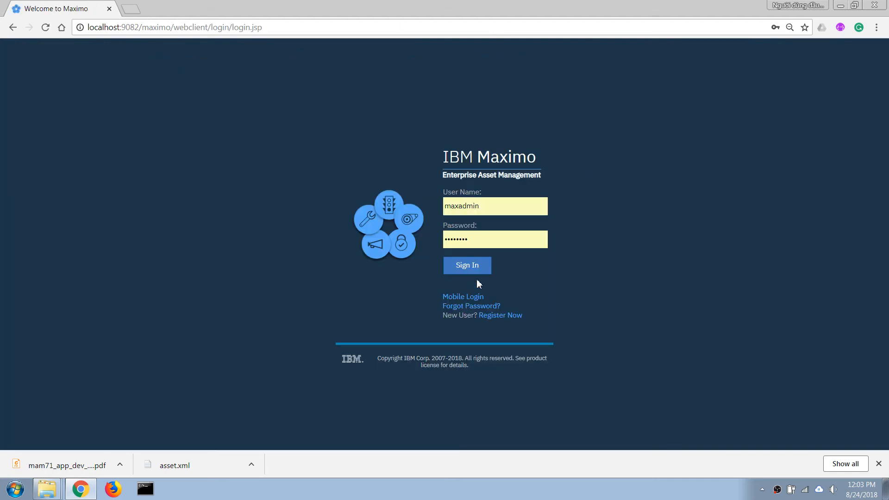
pyautogui.click(453, 267)
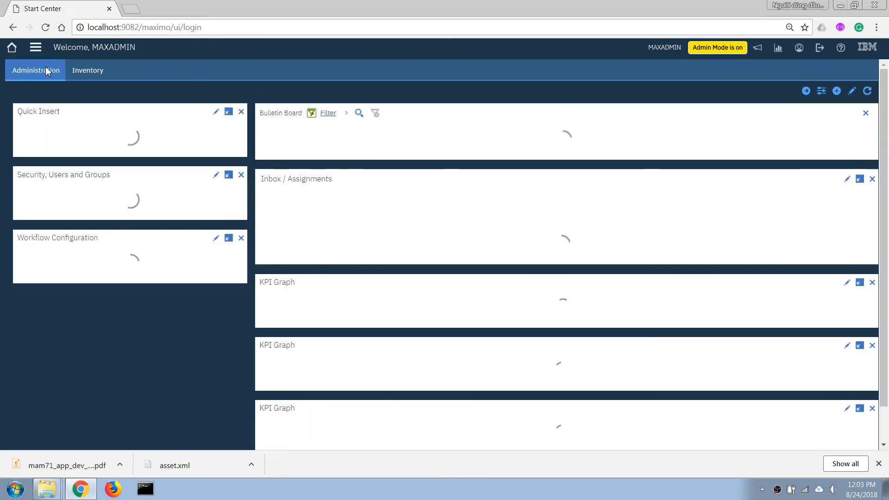
# Step: Open the Operator Logs application from the Assets module and start a new log record
pyautogui.click(36, 48)
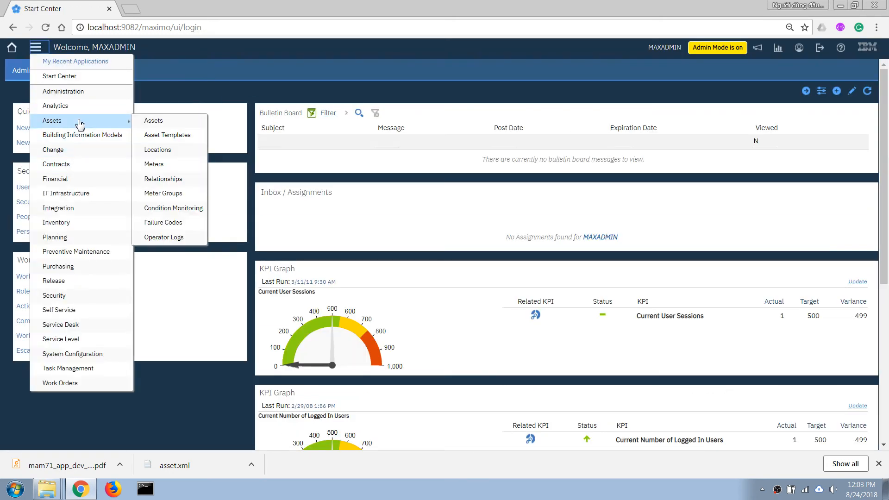
pyautogui.click(158, 239)
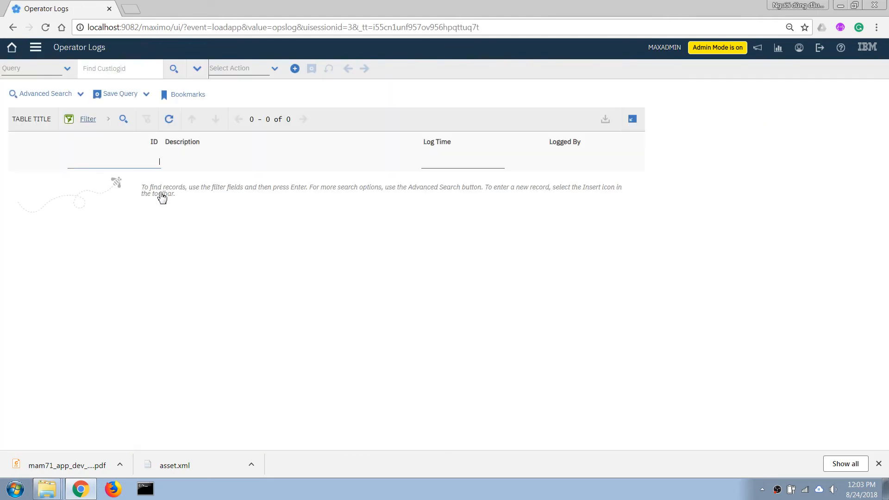
pyautogui.click(295, 69)
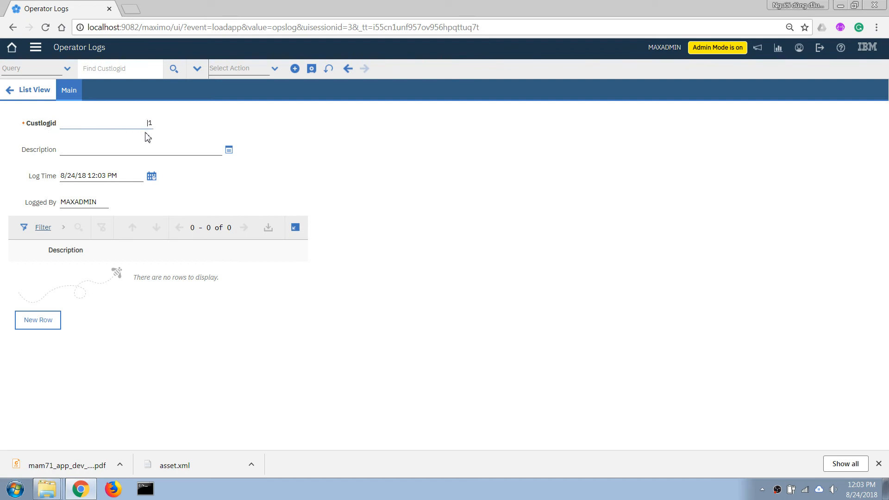
# Step: Set the new log's description to "My first log entry" and its long description to "My long description"
pyautogui.click(93, 152)
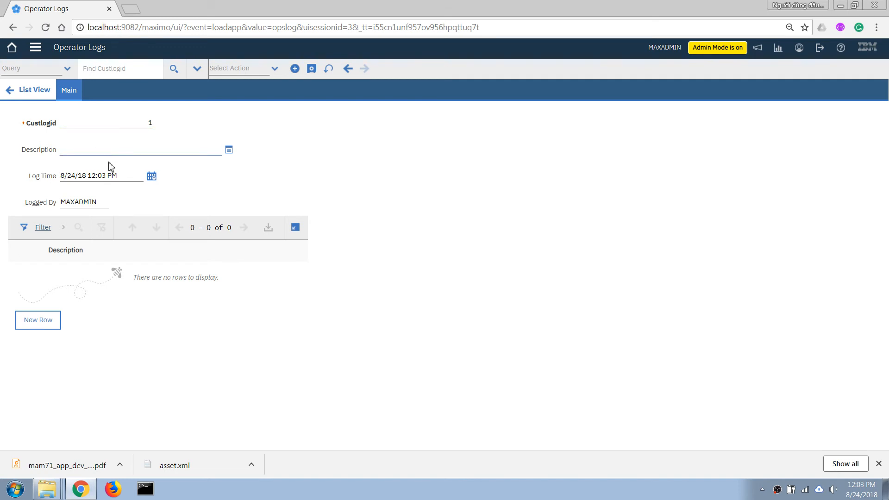
pyautogui.write('dfdfdfdfdfdfdf')
pyautogui.moveTo(126, 156); pyautogui.dragTo(1, 141)
pyautogui.write('My first log entry')
pyautogui.press('Tab')
pyautogui.click(250, 178)
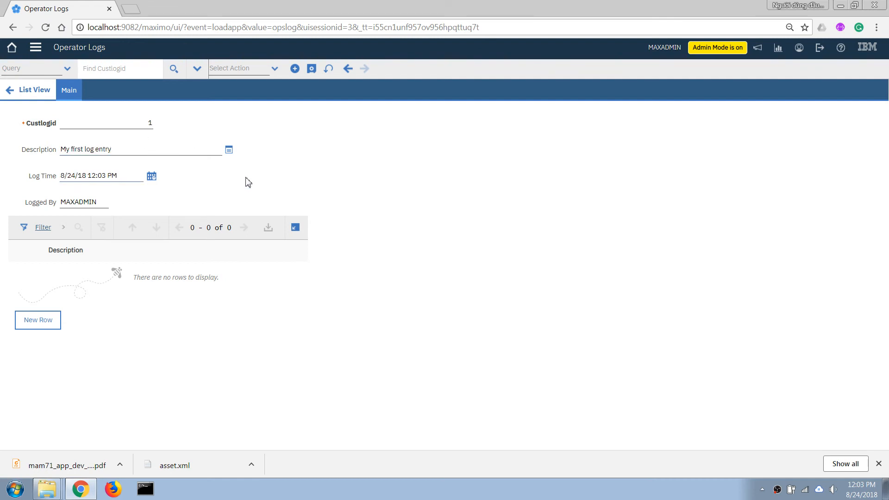
pyautogui.click(229, 150)
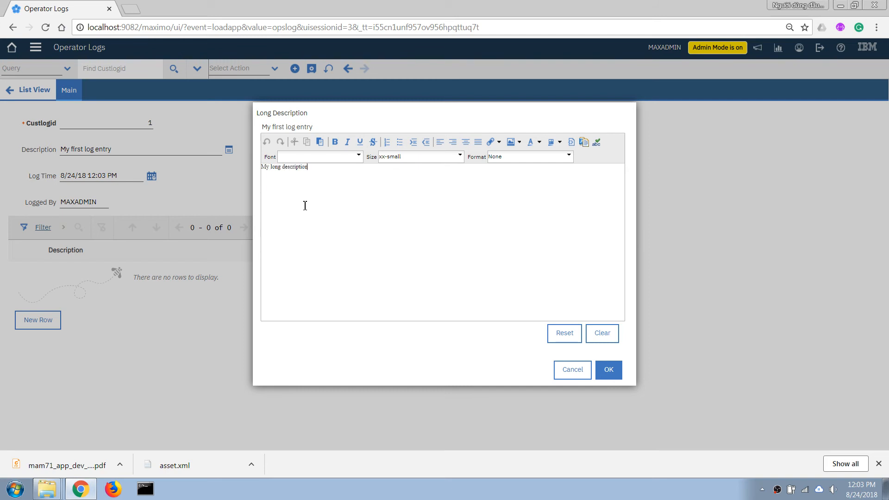
pyautogui.click(611, 371)
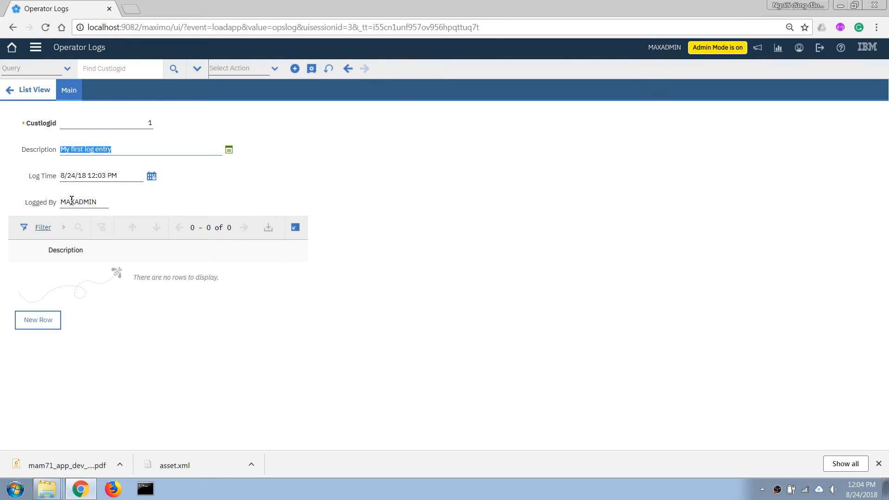
# Step: Set the Log Time date to August 29, 2018 and save the log record
pyautogui.click(151, 176)
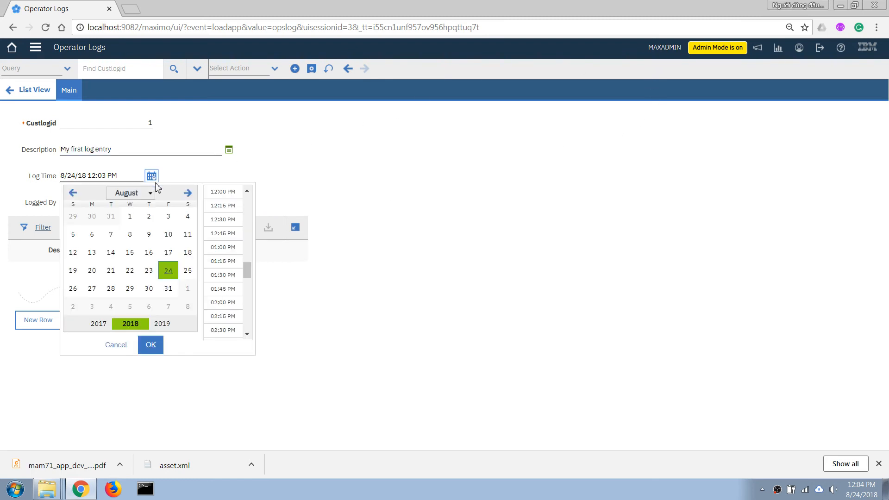
pyautogui.click(130, 289)
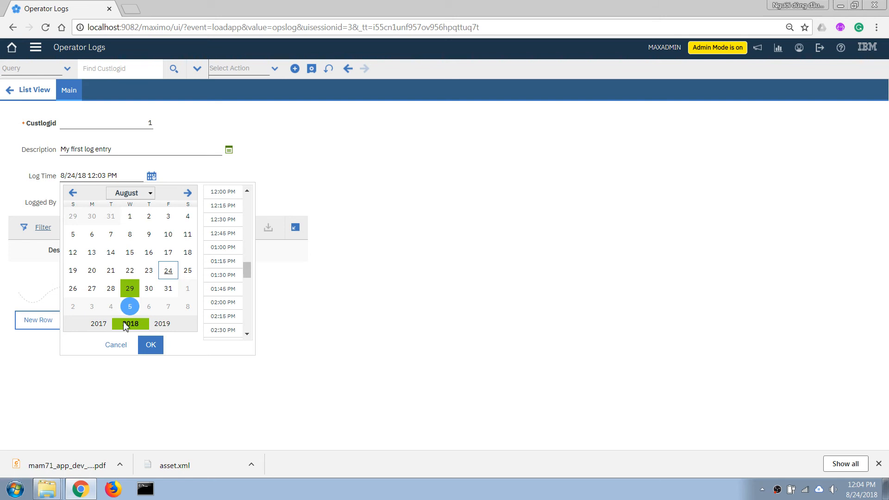
pyautogui.click(150, 345)
pyautogui.click(307, 73)
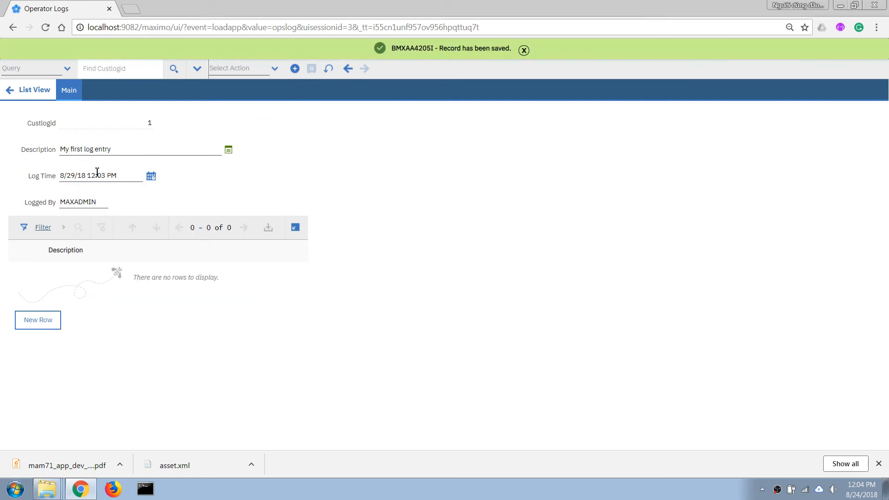
# Step: Try to add a log line described as "My first log - detail line" without a Cust Log ID and save the record
pyautogui.click(37, 320)
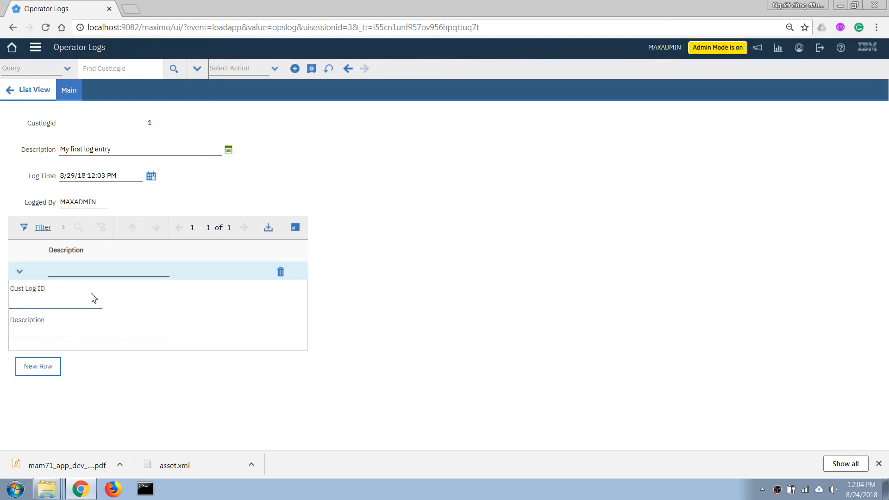
pyautogui.click(84, 268)
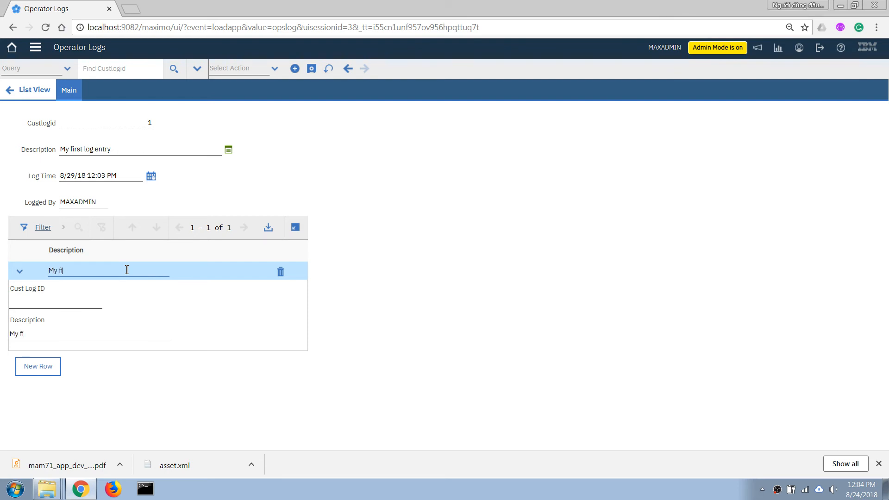
pyautogui.write('My first log - detail line')
pyautogui.press('Tab')
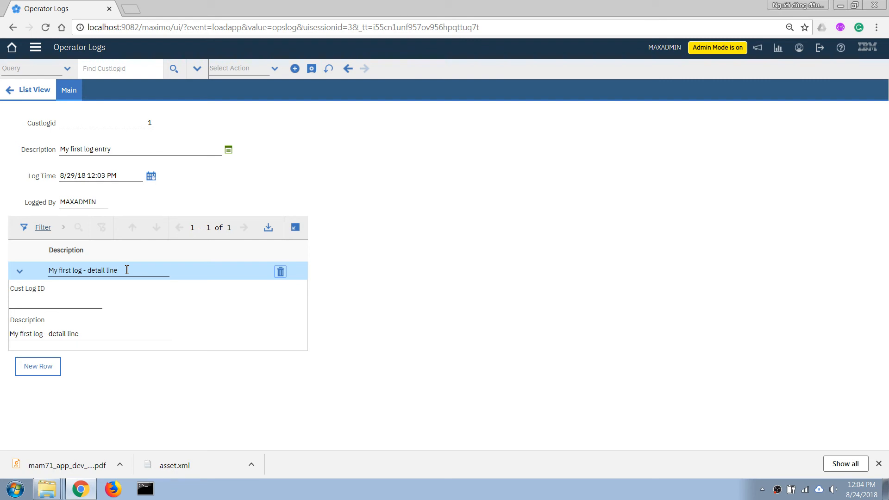
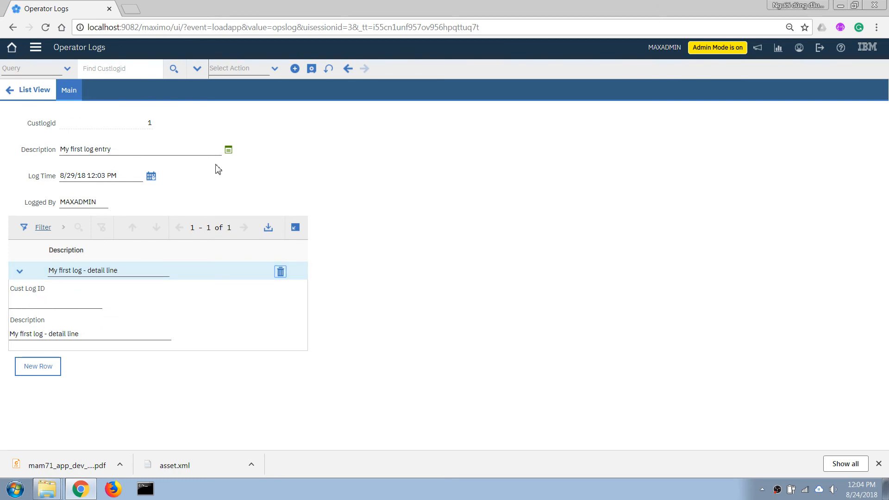
pyautogui.click(311, 69)
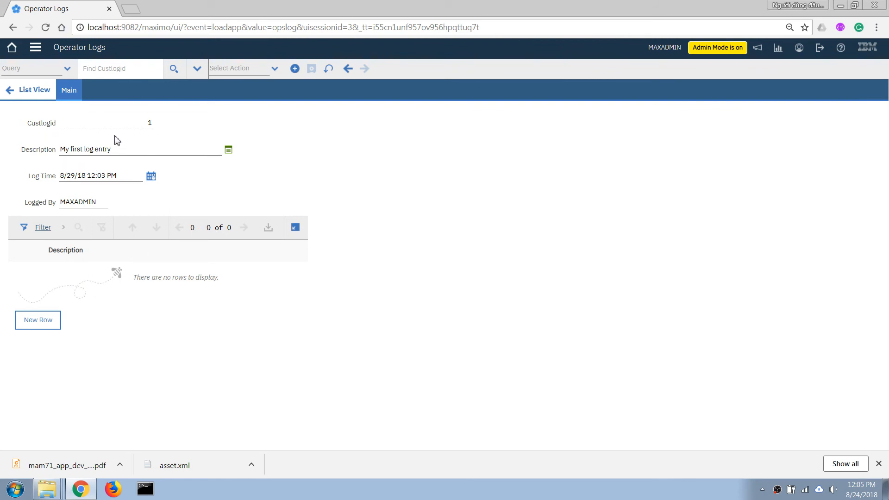
# Step: Add a log line with Cust Log ID 1 and description "My first detail log line", and save the record
pyautogui.click(35, 324)
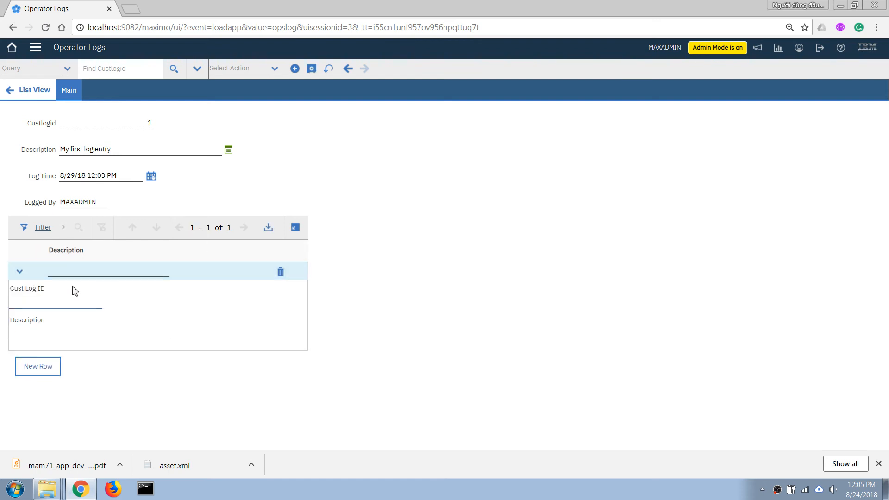
pyautogui.doubleClick(102, 304)
pyautogui.click(68, 271)
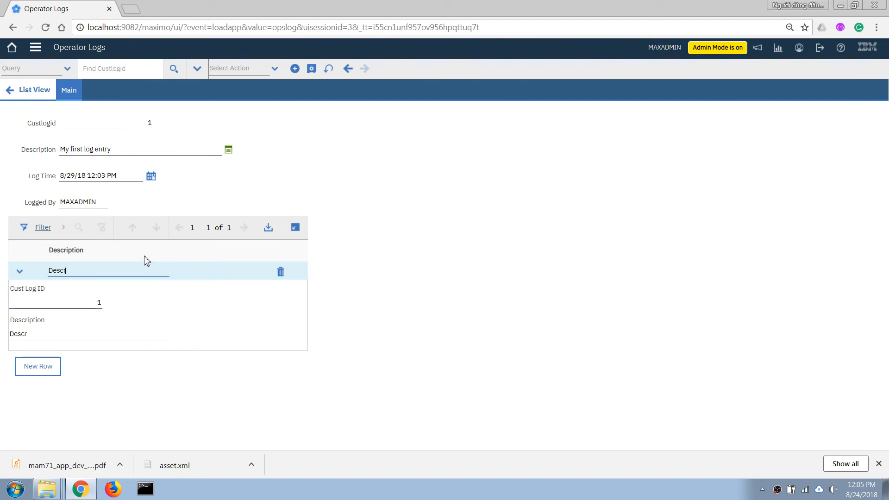
pyautogui.write('My first detail log line')
pyautogui.hotkey('alt', 's')
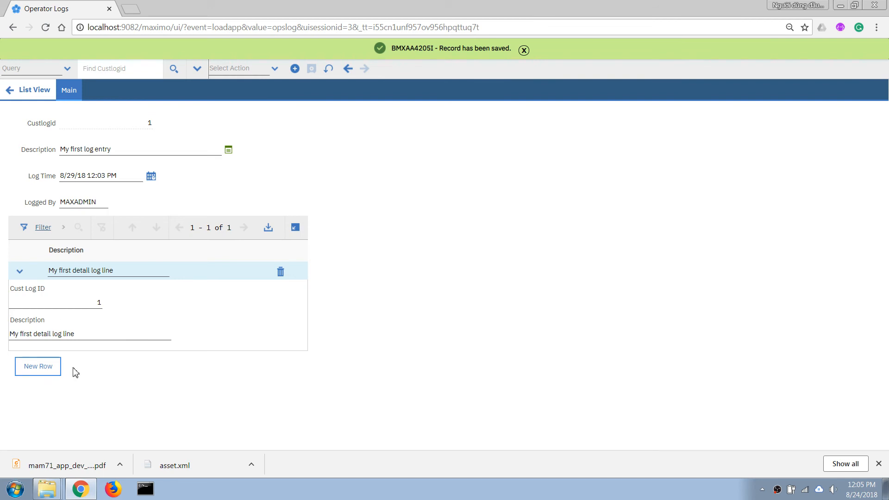
# Step: Leave a second, blank log line unsaved to return to Application Designer, and filter its application list by "log"
pyautogui.click(39, 370)
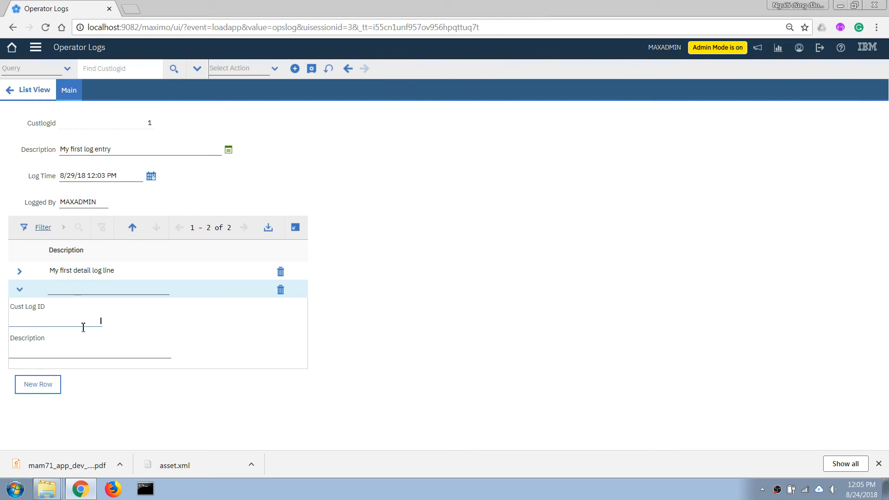
pyautogui.click(37, 52)
pyautogui.moveTo(102, 354)
pyautogui.moveTo(162, 356)
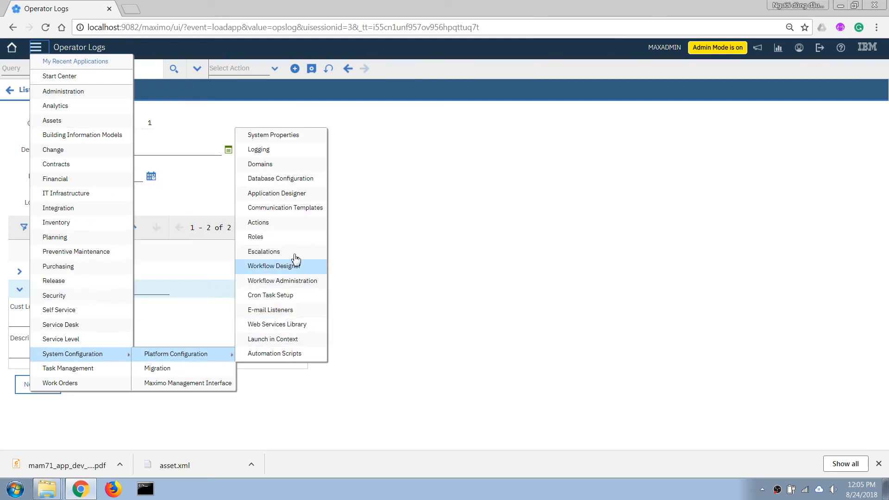
pyautogui.click(272, 194)
pyautogui.click(482, 266)
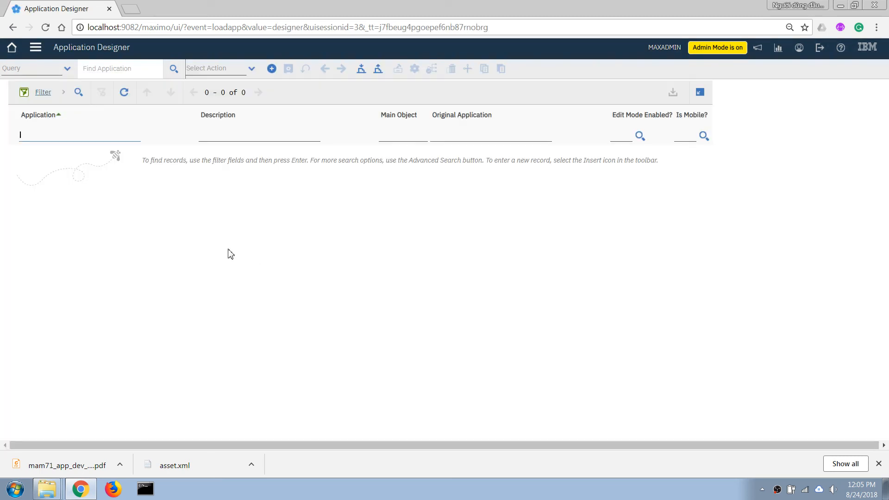
pyautogui.press('Return')
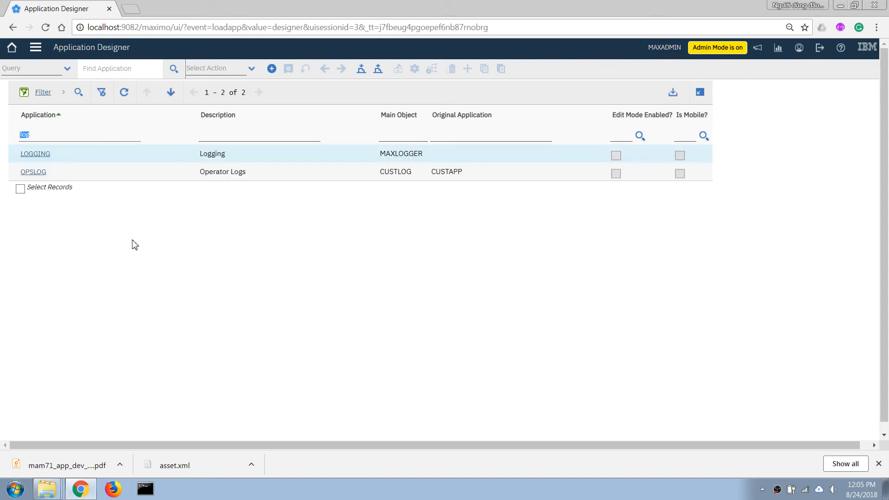
# Step: Open the OPSLOG application's Main tab and add a Default Value control between the Cust Log ID and Description textboxes of the log line details
pyautogui.click(32, 174)
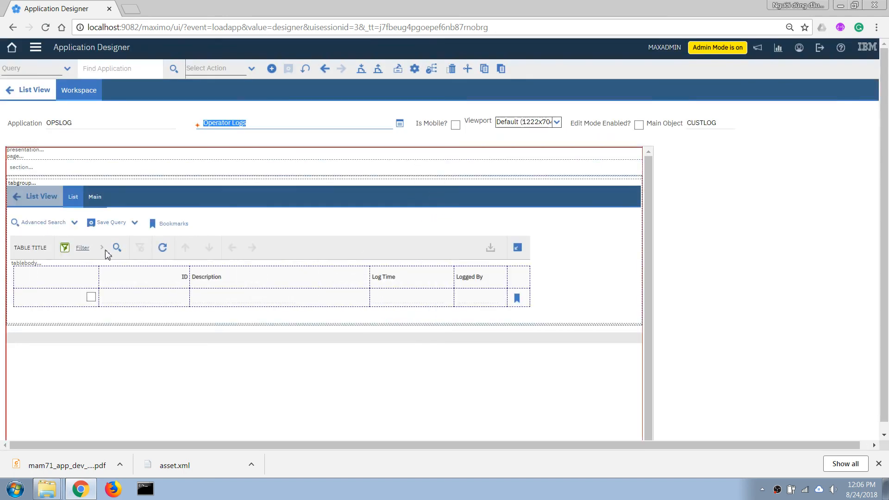
pyautogui.click(95, 198)
pyautogui.scroll(-1, 176, 287)
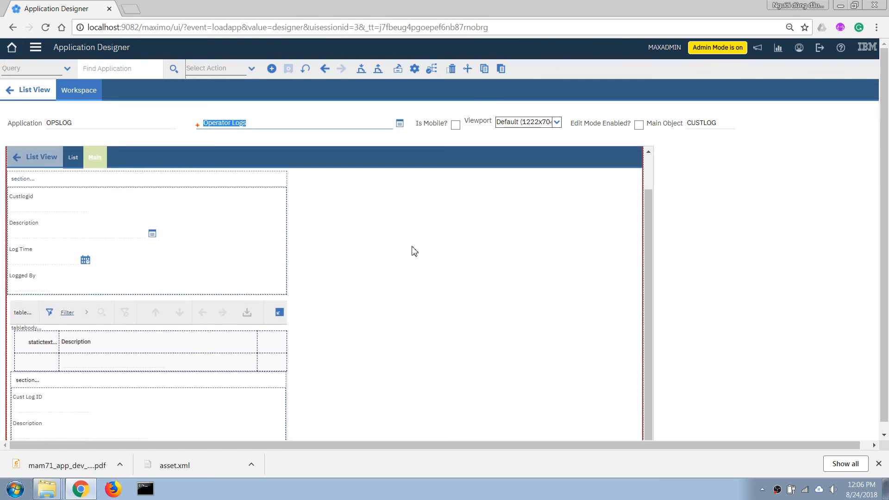
pyautogui.click(395, 71)
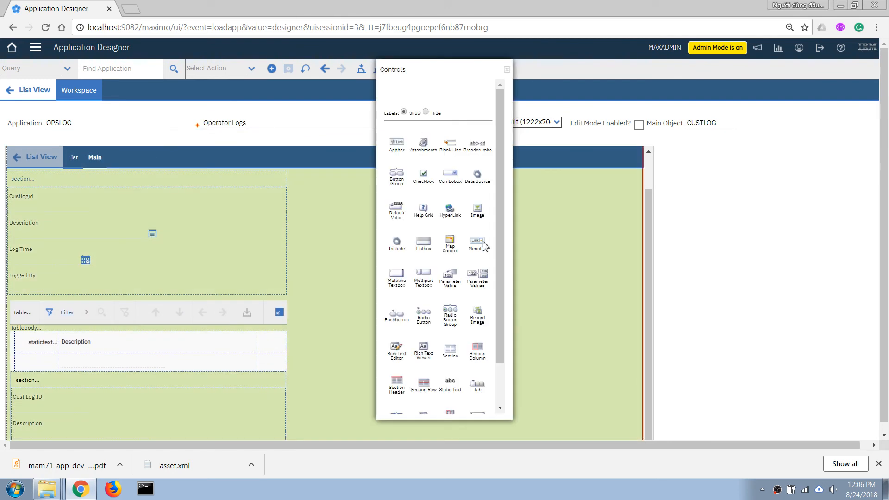
pyautogui.scroll(-2, 496, 254)
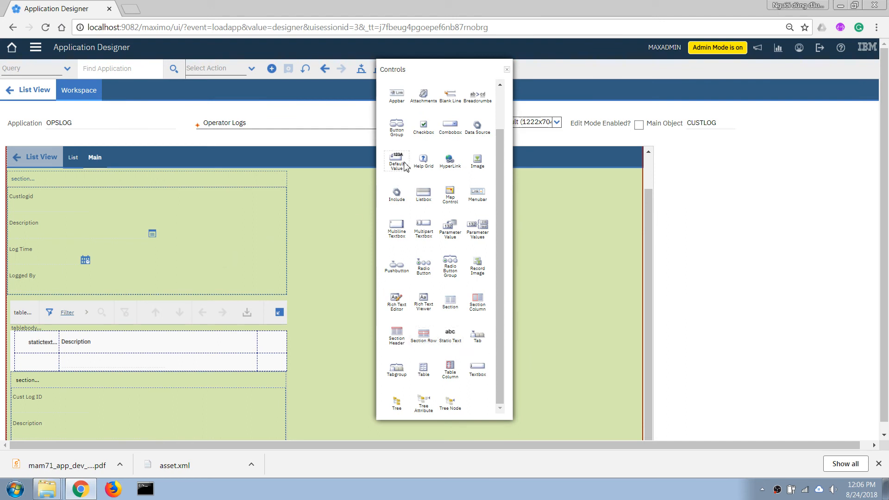
pyautogui.moveTo(399, 162); pyautogui.dragTo(21, 431)
# Step: Set the new Default Value control's Attribute to CUSTLOGID, copied from the Cust Log ID textbox's properties
pyautogui.scroll(-2, 74, 414)
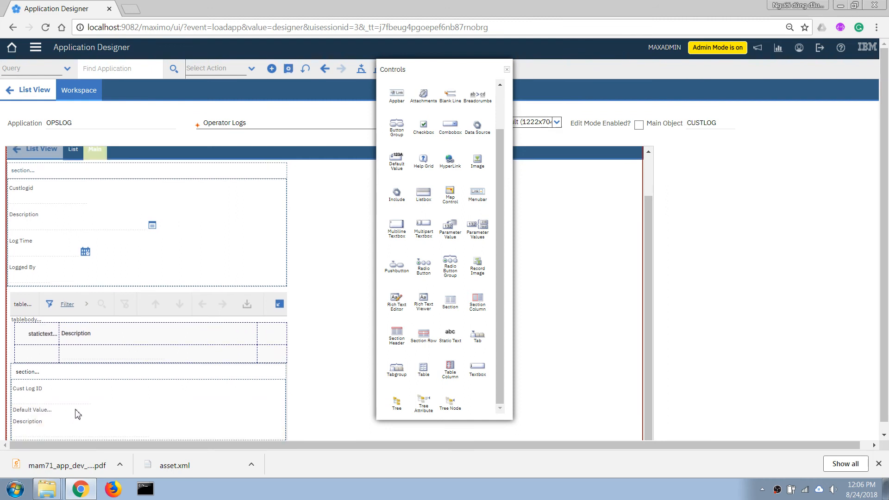
pyautogui.rightClick(33, 348)
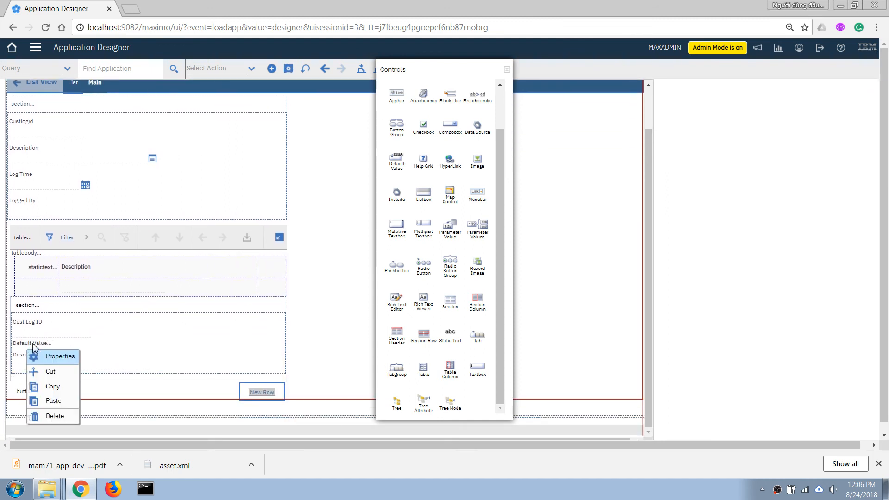
pyautogui.click(45, 355)
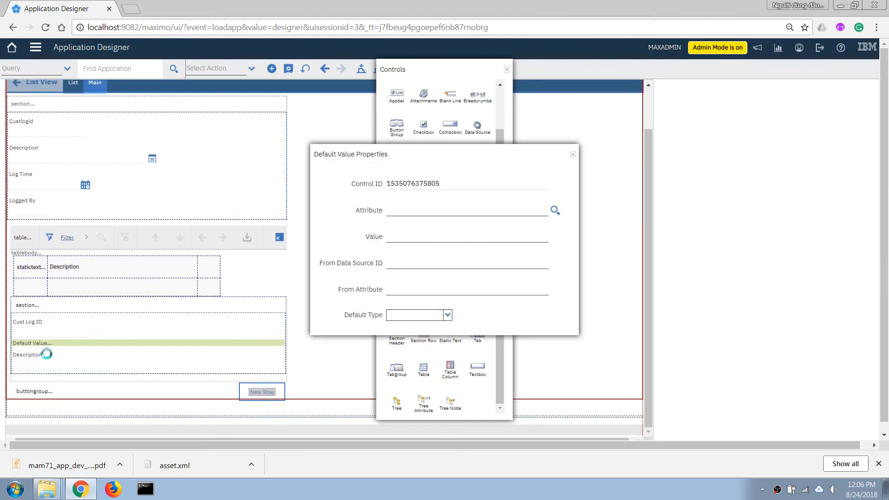
pyautogui.click(404, 209)
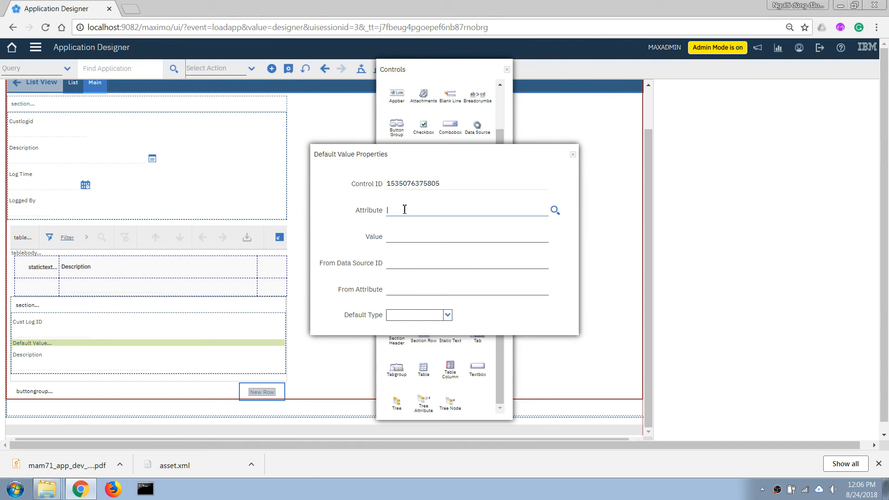
pyautogui.click(26, 331)
pyautogui.click(402, 258)
pyautogui.hotkey('ctrl', 'c')
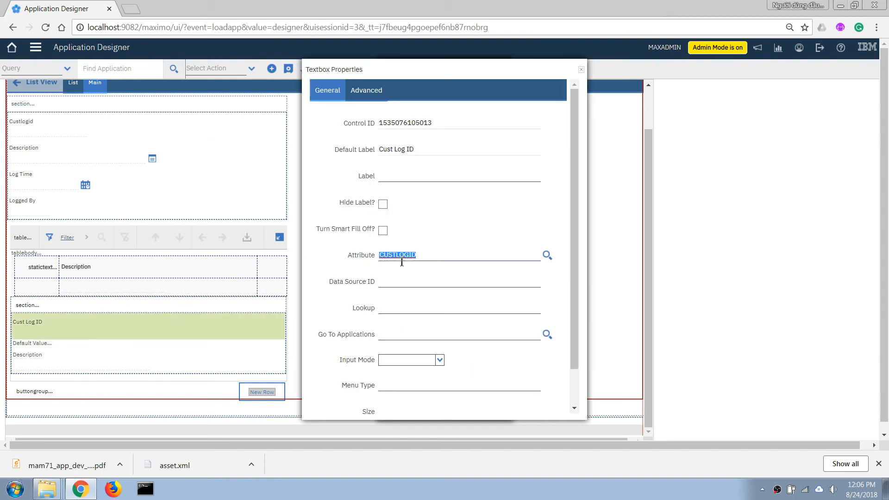
pyautogui.click(25, 346)
pyautogui.click(395, 210)
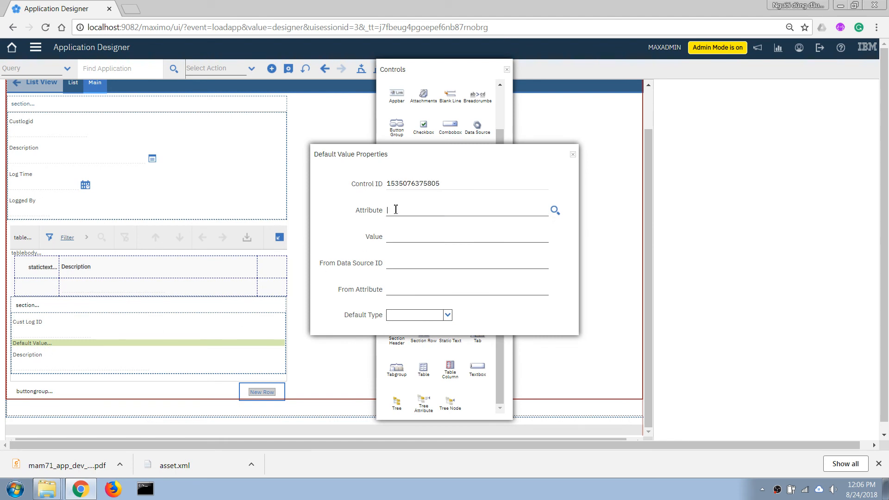
pyautogui.hotkey('ctrl', 'v')
pyautogui.press('Tab')
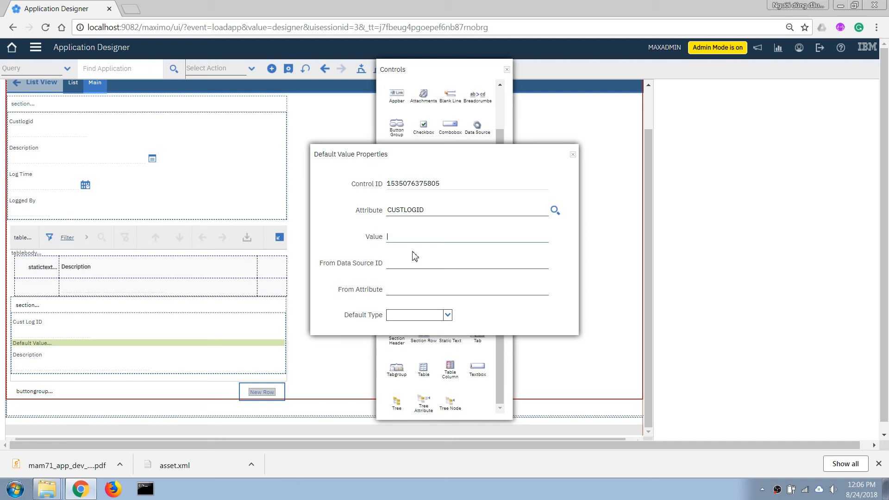
pyautogui.moveTo(421, 237); pyautogui.dragTo(391, 232)
pyautogui.write('11111')
pyautogui.scroll(2, 69, 324)
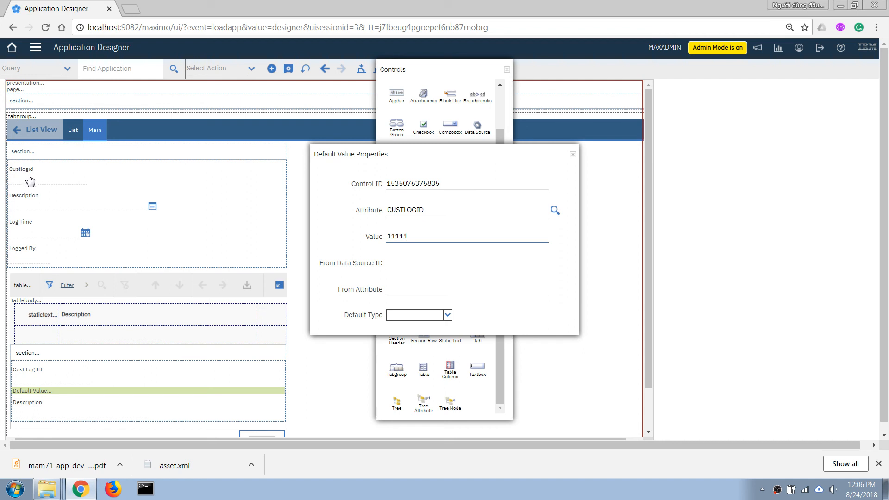
pyautogui.moveTo(415, 236); pyautogui.dragTo(311, 231)
pyautogui.press('BackSpace')
# Step: Set the default value's From Data Source ID to results_showlist and its From Attribute to CUSTLOGID
pyautogui.click(416, 266)
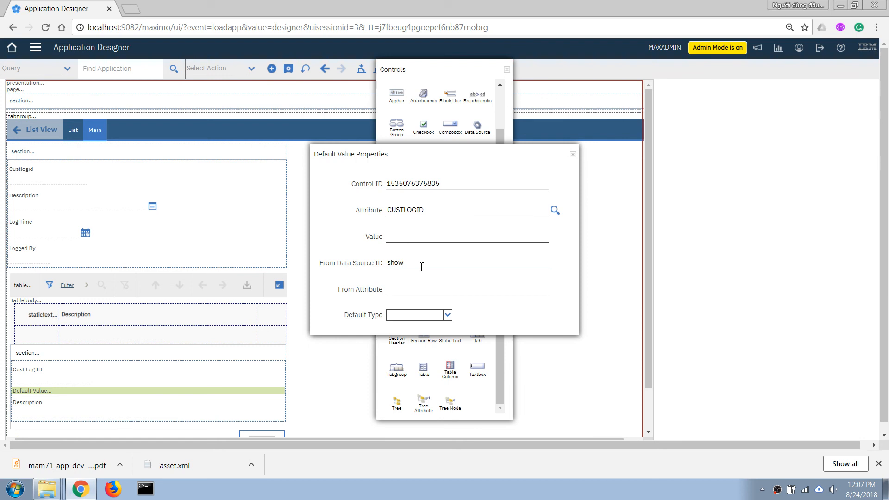
pyautogui.hotkey('ctrl', 'a')
pyautogui.press('BackSpace')
pyautogui.press('Tab')
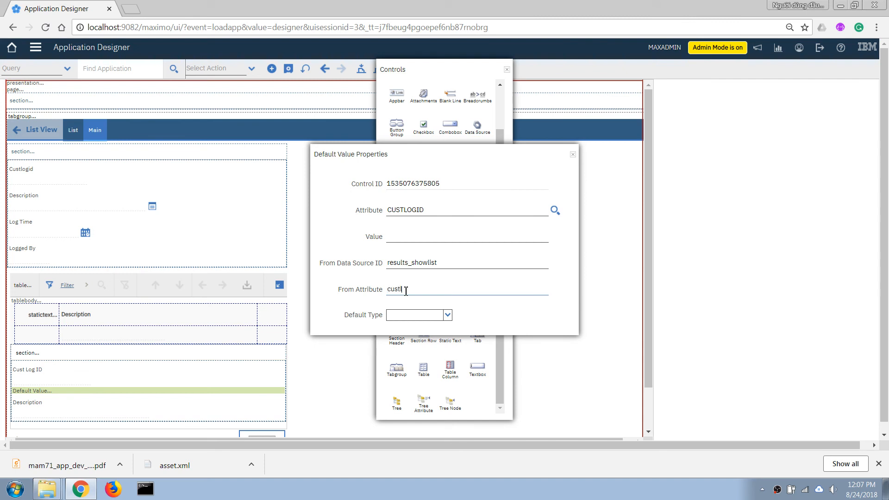
pyautogui.press('Tab')
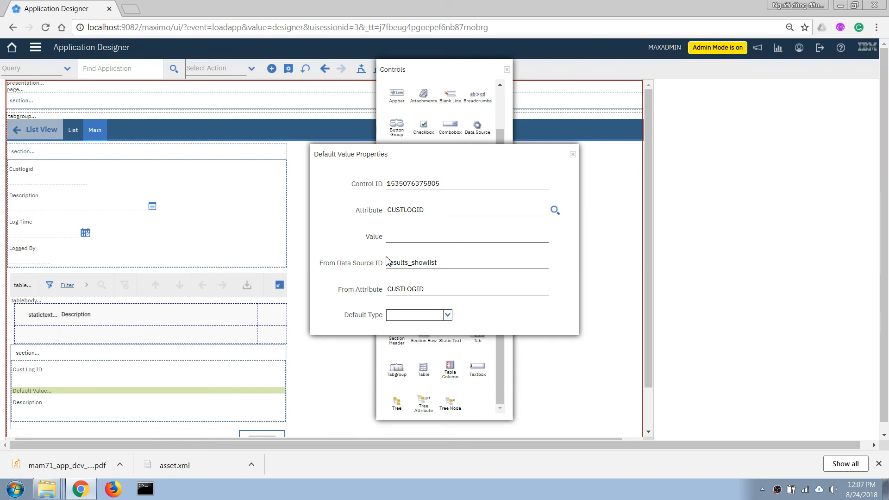
# Step: Set the default value's Default Type to Insert, close its properties and the control palette, and save the application
pyautogui.click(416, 316)
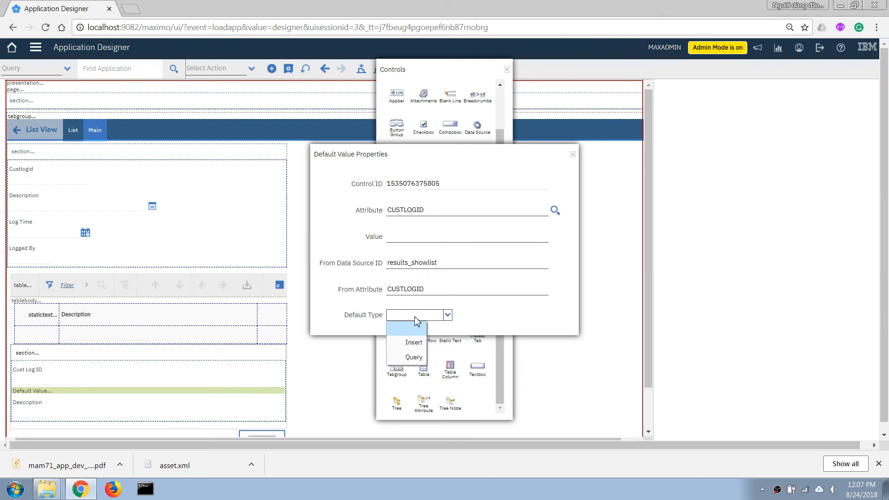
pyautogui.click(414, 343)
pyautogui.scroll(-1, 209, 389)
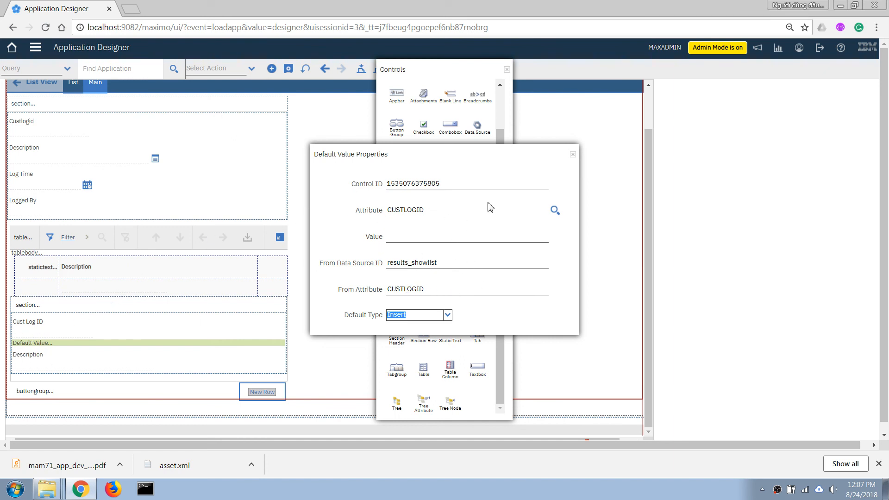
pyautogui.click(573, 155)
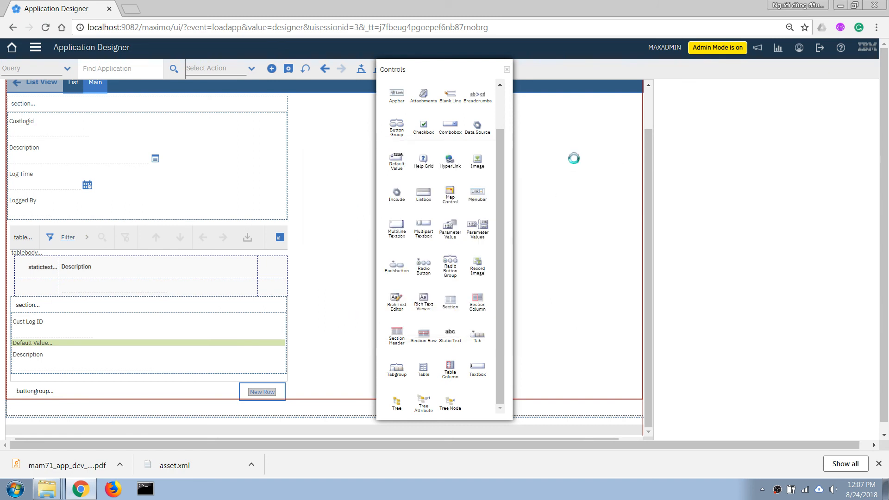
pyautogui.click(507, 70)
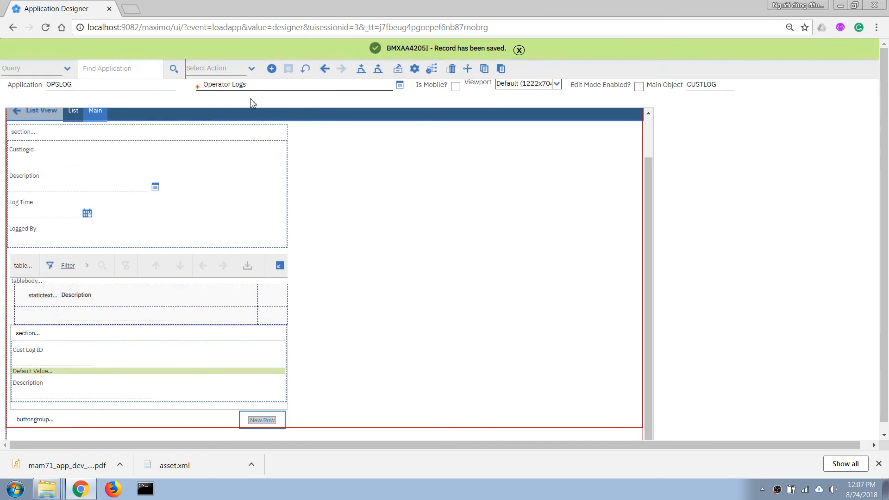
pyautogui.scroll(3, 40, 113)
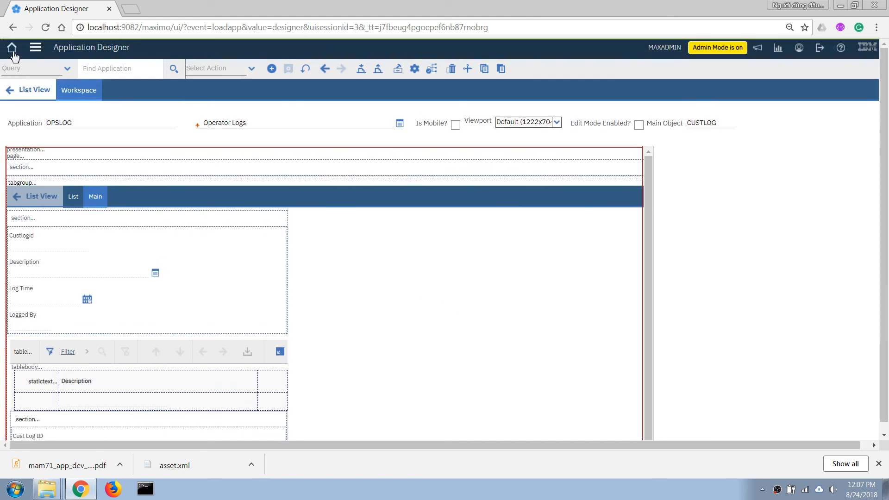
pyautogui.click(36, 47)
pyautogui.moveTo(87, 101)
pyautogui.moveTo(82, 124)
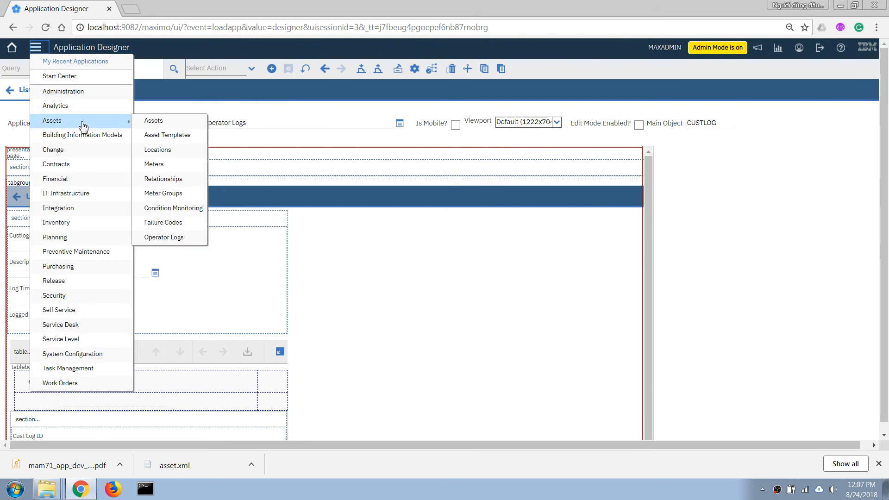
pyautogui.click(142, 121)
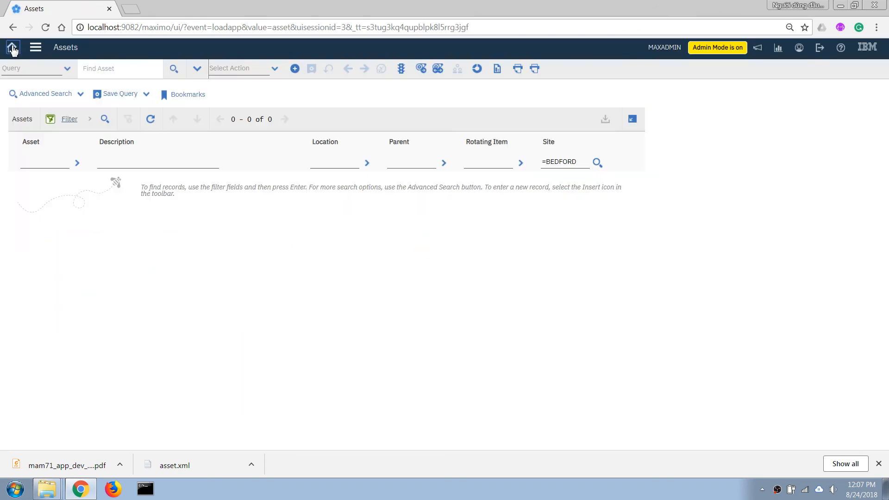
pyautogui.click(12, 47)
# Step: Open the Operator Logs application, create a log record with the description "My second log", and save it
pyautogui.click(35, 48)
pyautogui.moveTo(83, 120)
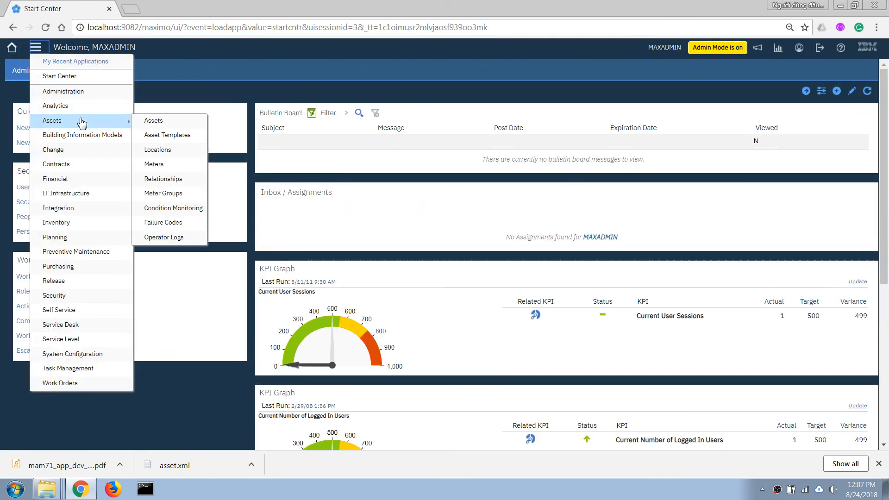
pyautogui.click(162, 237)
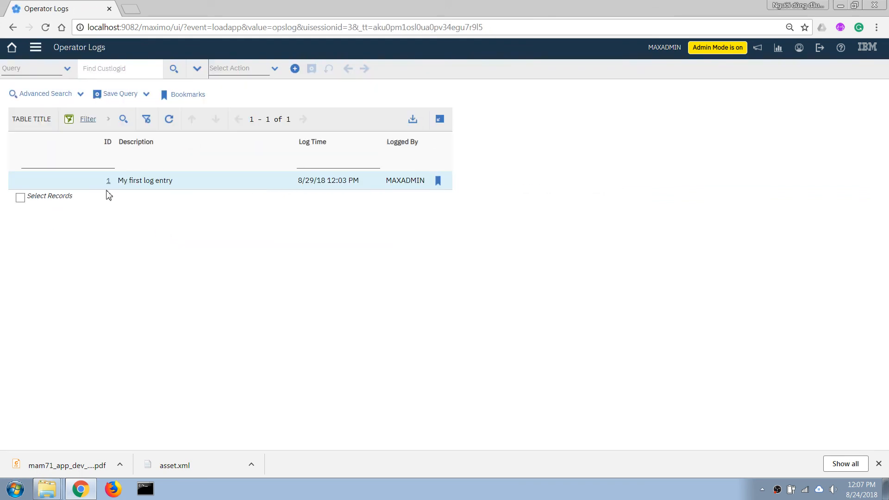
pyautogui.click(295, 68)
pyautogui.click(95, 153)
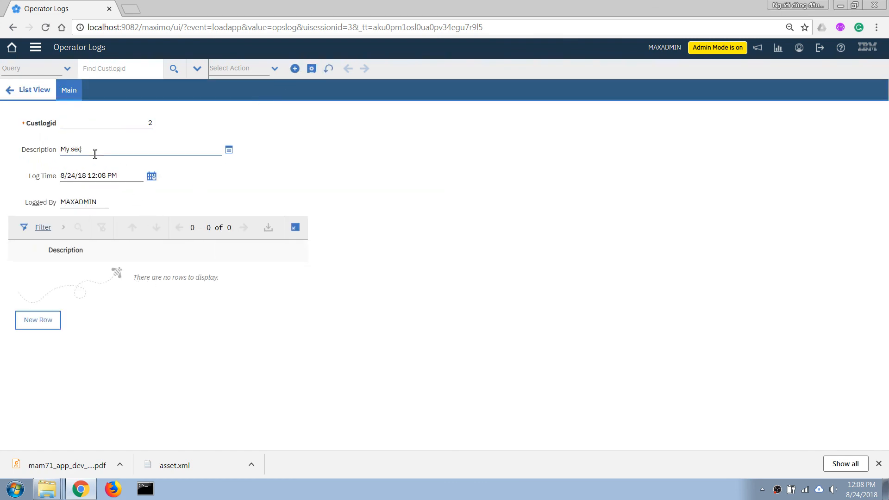
pyautogui.press('Tab')
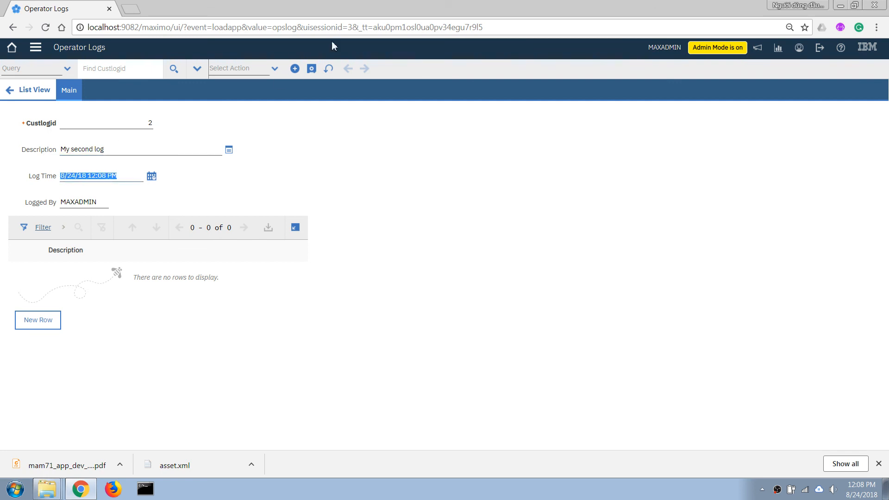
pyautogui.click(311, 68)
# Step: Add a log line described as "My first entry", keeping its defaulted Cust Log ID, and save the record
pyautogui.click(44, 321)
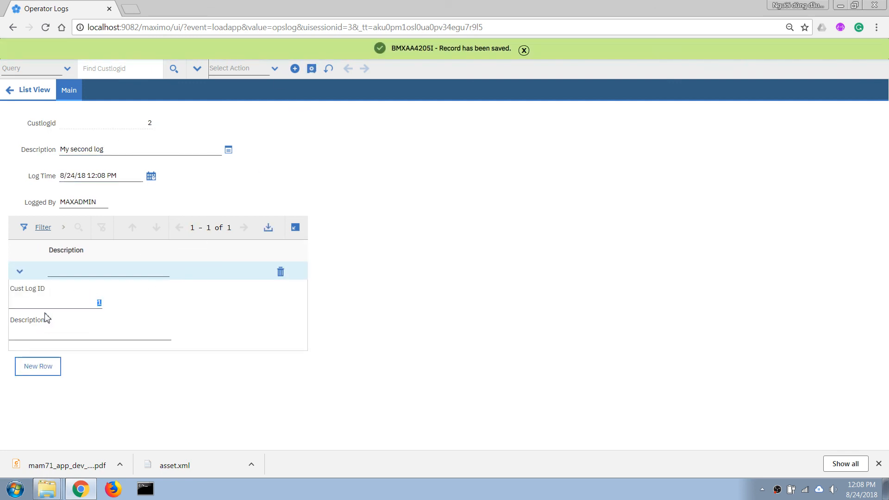
pyautogui.click(164, 339)
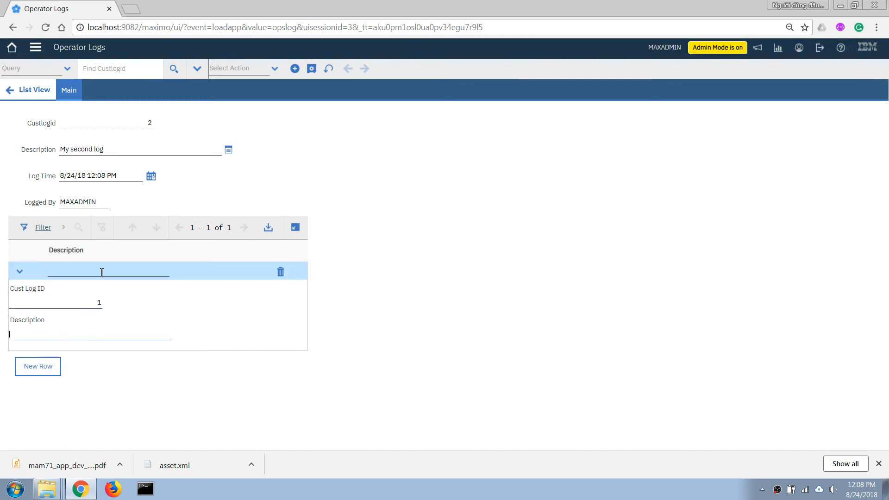
pyautogui.click(92, 301)
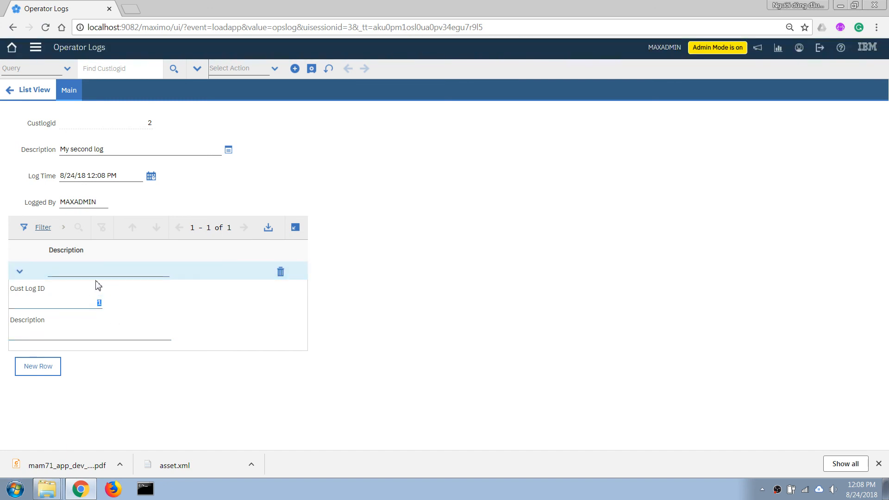
pyautogui.click(82, 270)
pyautogui.click(90, 306)
pyautogui.click(84, 329)
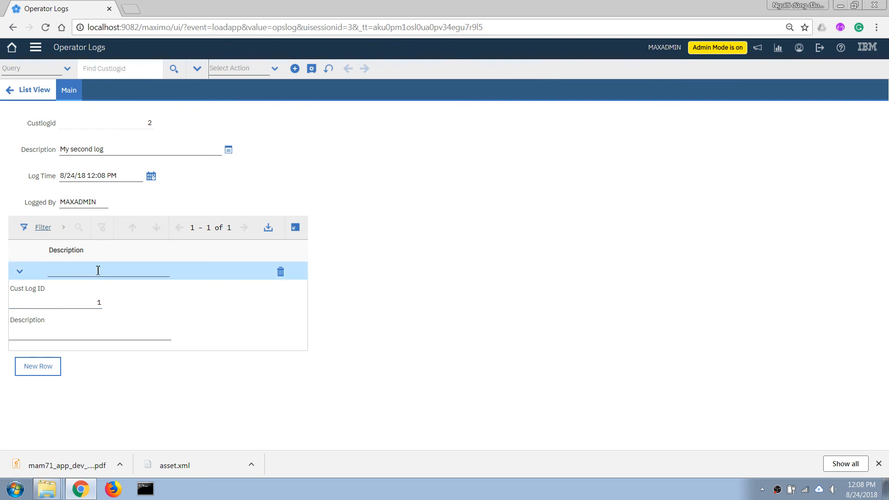
pyautogui.click(98, 271)
pyautogui.click(23, 91)
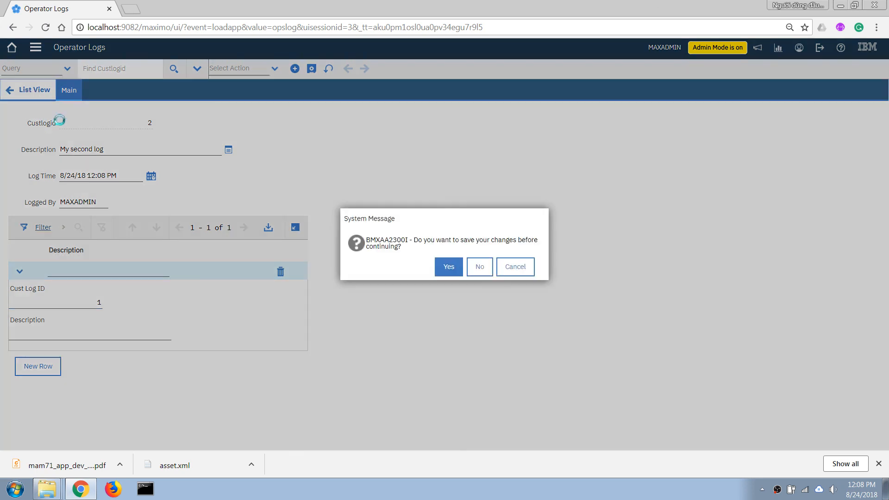
pyautogui.click(515, 267)
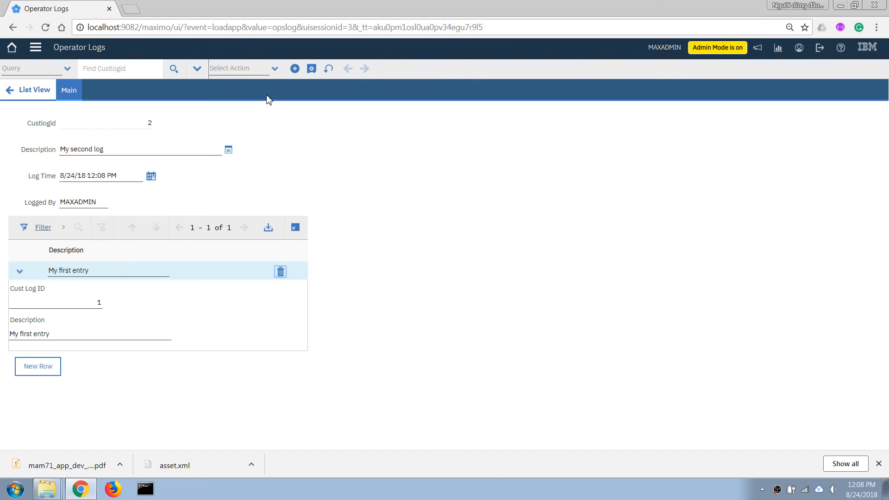
pyautogui.click(311, 69)
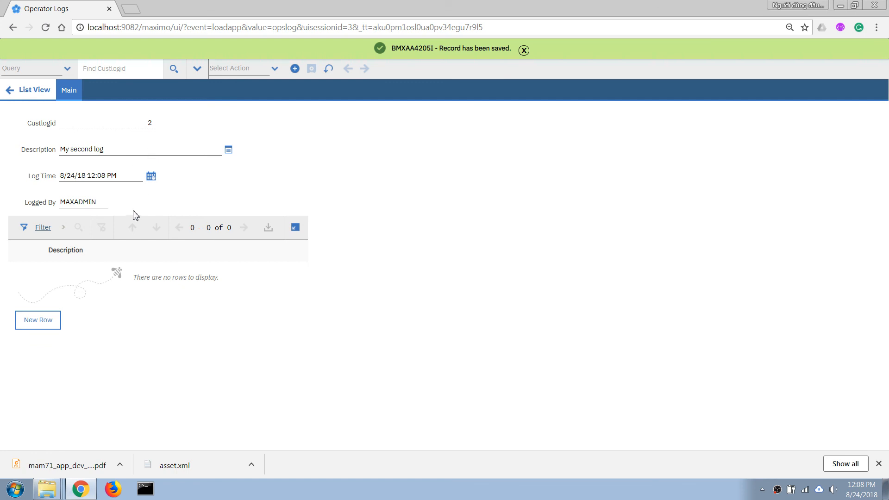
# Step: Return to the log record list and switch to the Application Designer application
pyautogui.click(47, 92)
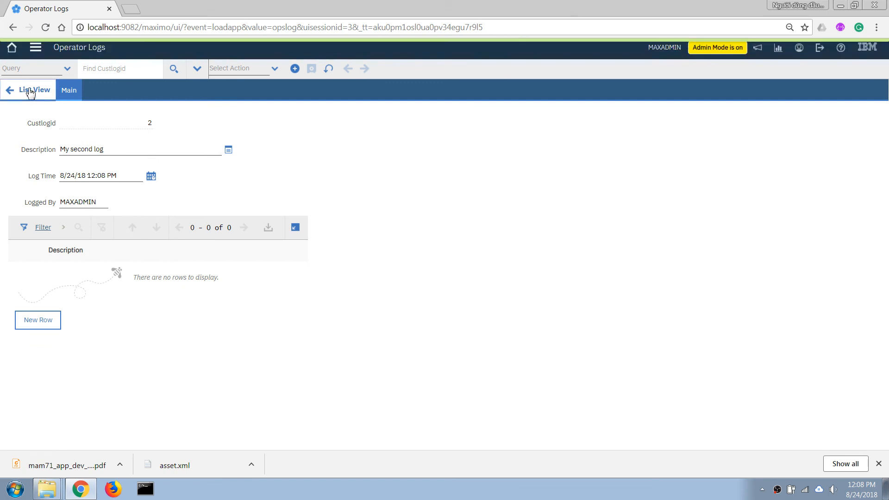
pyautogui.click(35, 48)
pyautogui.moveTo(72, 354)
pyautogui.moveTo(176, 354)
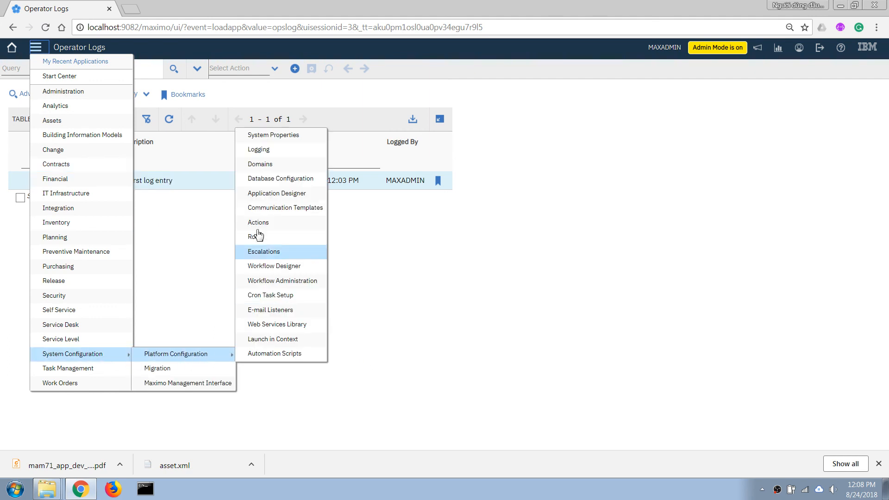
pyautogui.click(137, 235)
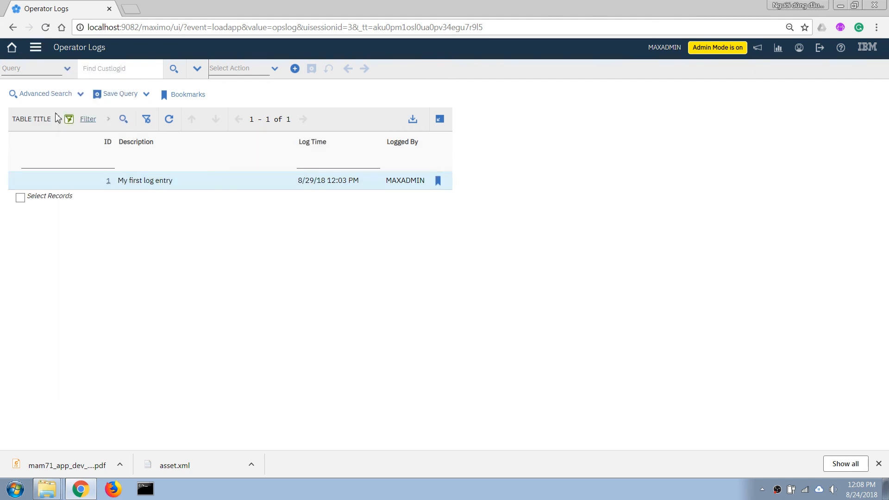
pyautogui.click(36, 48)
pyautogui.moveTo(95, 359)
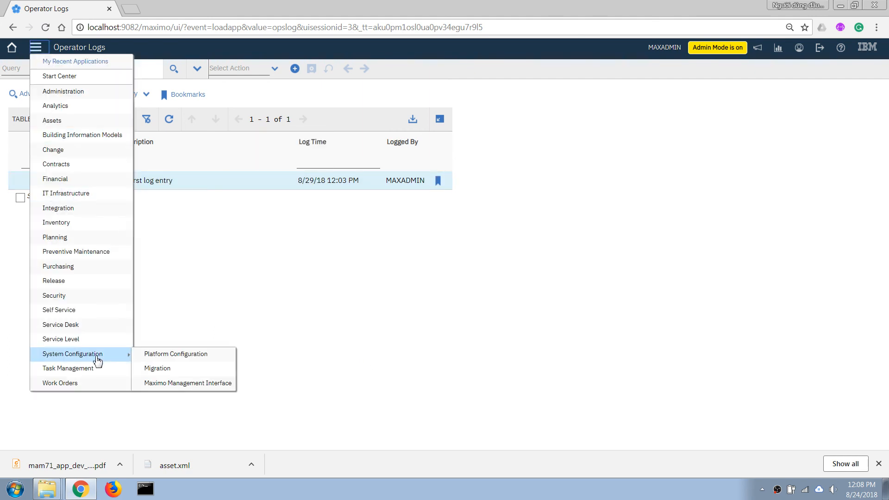
pyautogui.moveTo(183, 359)
pyautogui.click(273, 195)
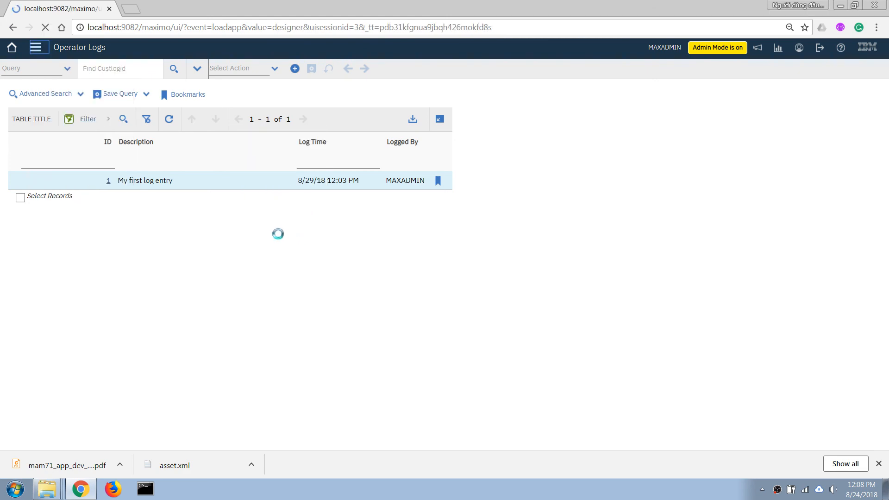
# Step: Filter the application list by "log", open OPSLOG, and show its Main tab in the workspace
pyautogui.click(48, 135)
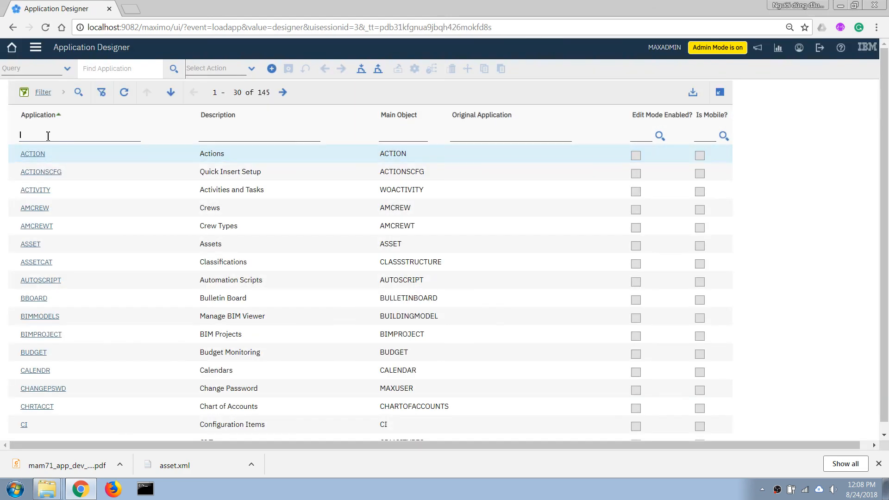
pyautogui.press('Return')
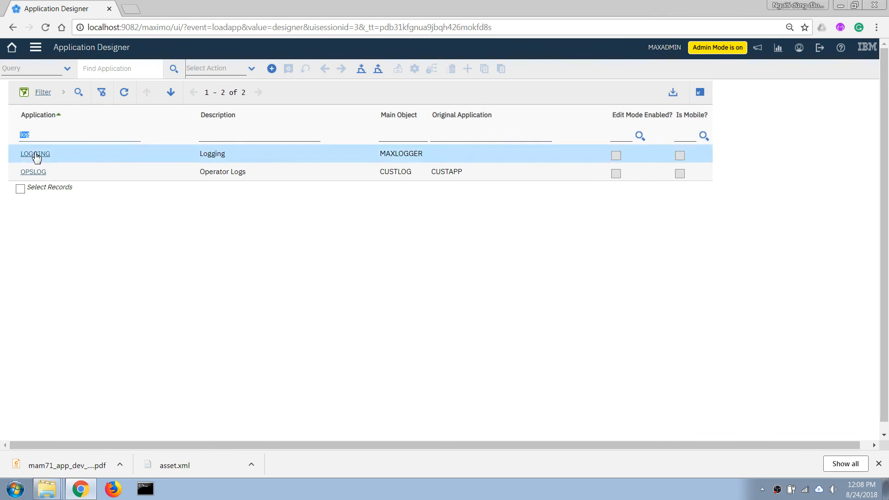
pyautogui.click(32, 171)
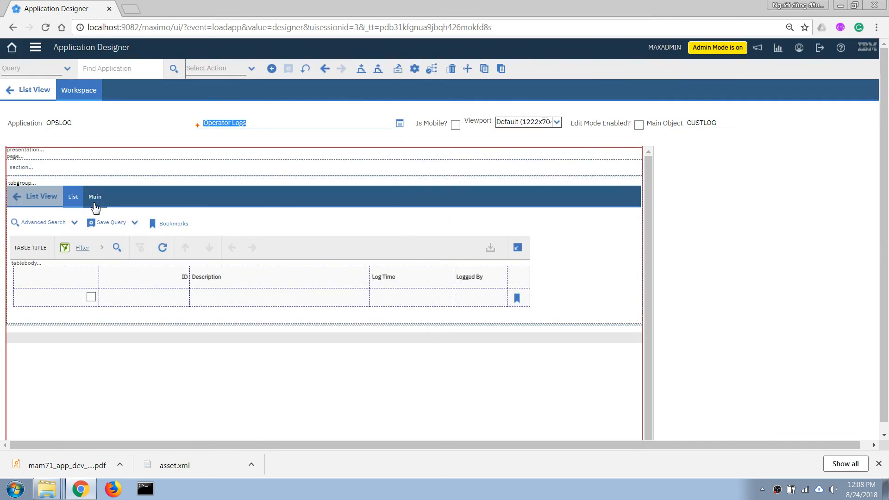
pyautogui.click(94, 197)
# Step: Show all controls and move the default value control above Cust Log ID in the line details section
pyautogui.scroll(-3, 87, 408)
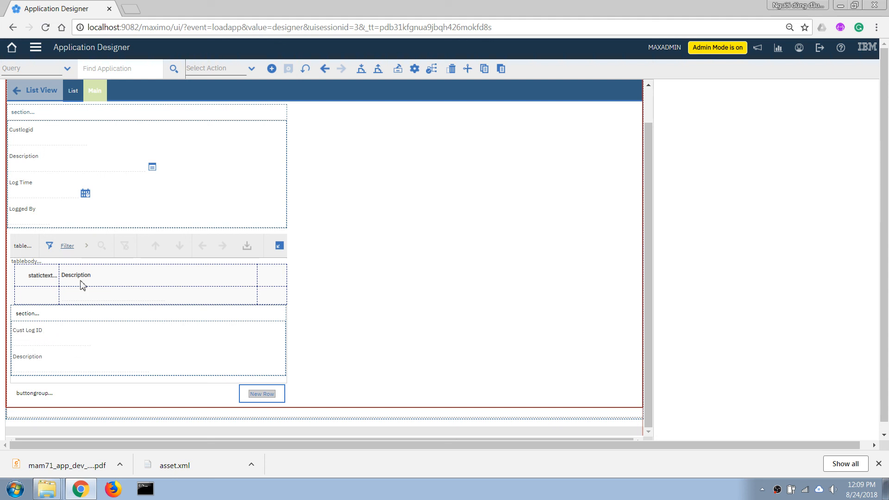
pyautogui.click(234, 73)
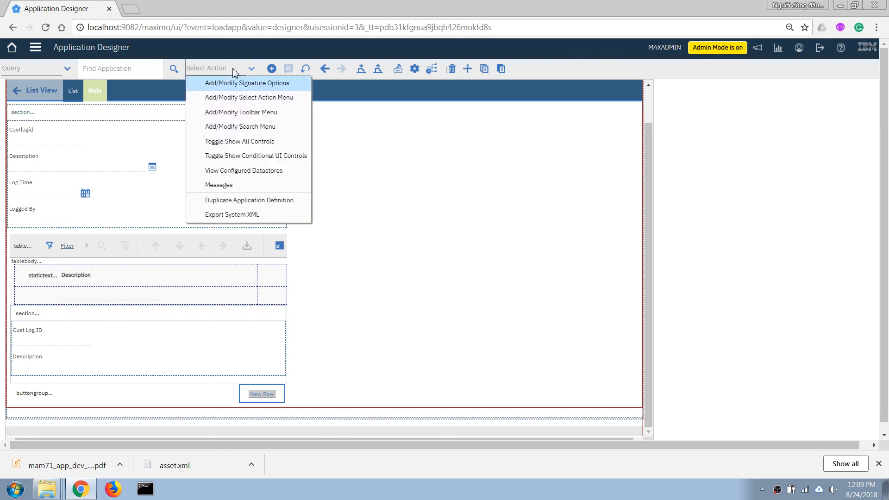
pyautogui.click(243, 143)
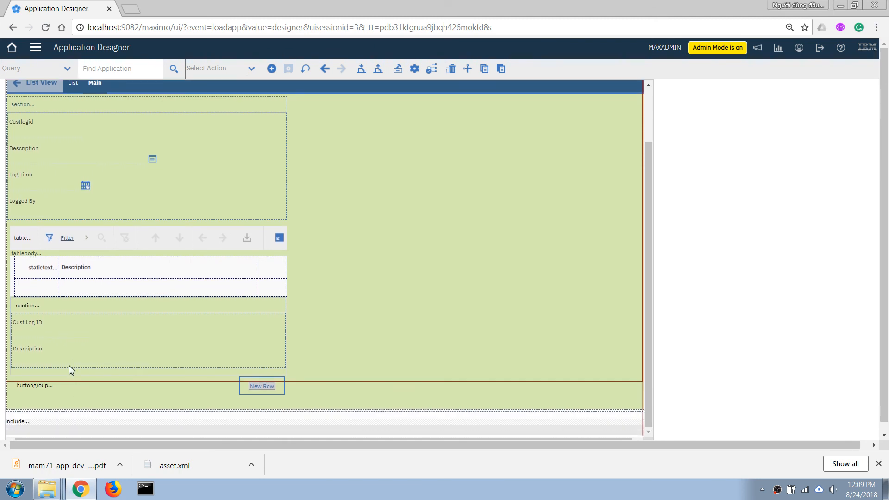
pyautogui.click(107, 293)
pyautogui.click(25, 355)
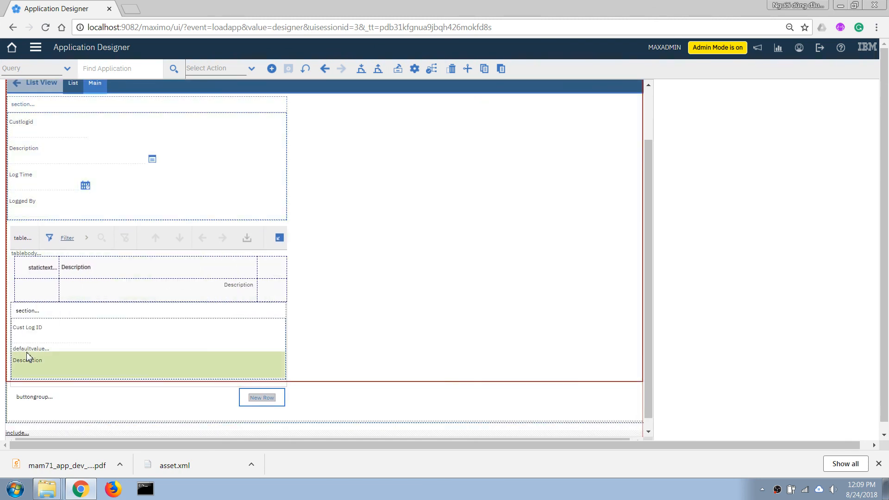
pyautogui.click(28, 351)
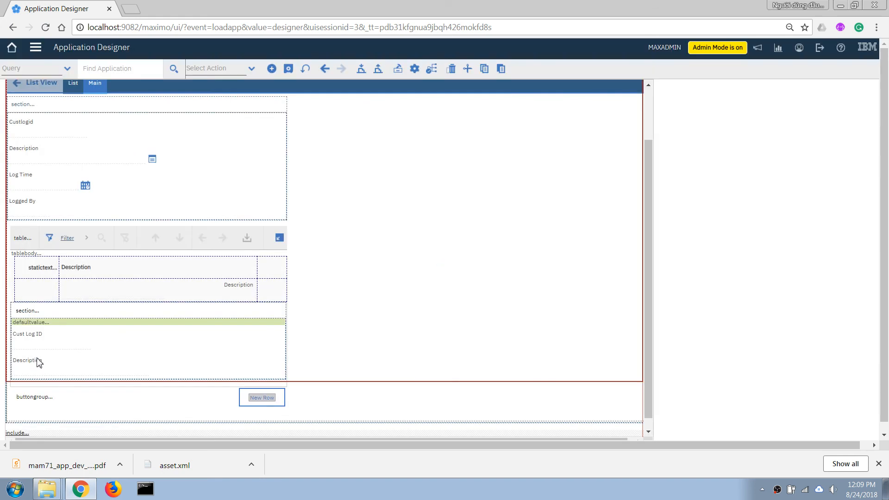
# Step: Set the default value control's From Data Source ID to mainrecord, close its properties, and save the application
pyautogui.rightClick(28, 324)
pyautogui.click(50, 343)
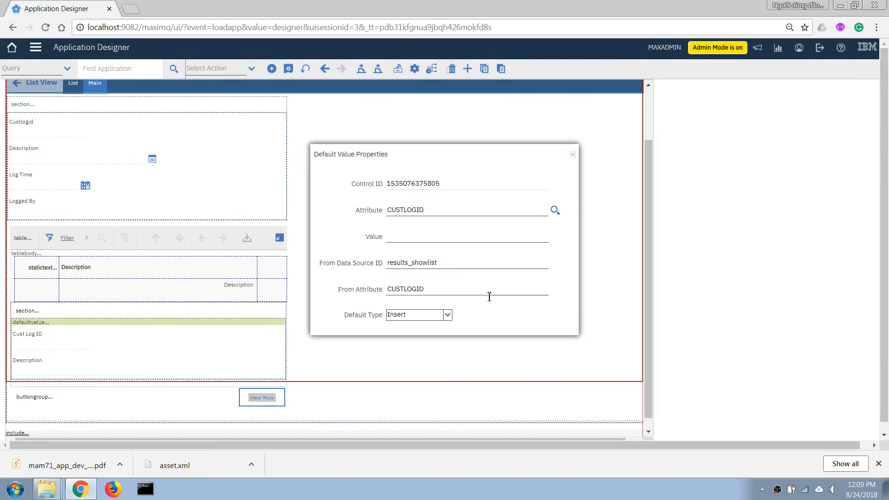
pyautogui.doubleClick(435, 263)
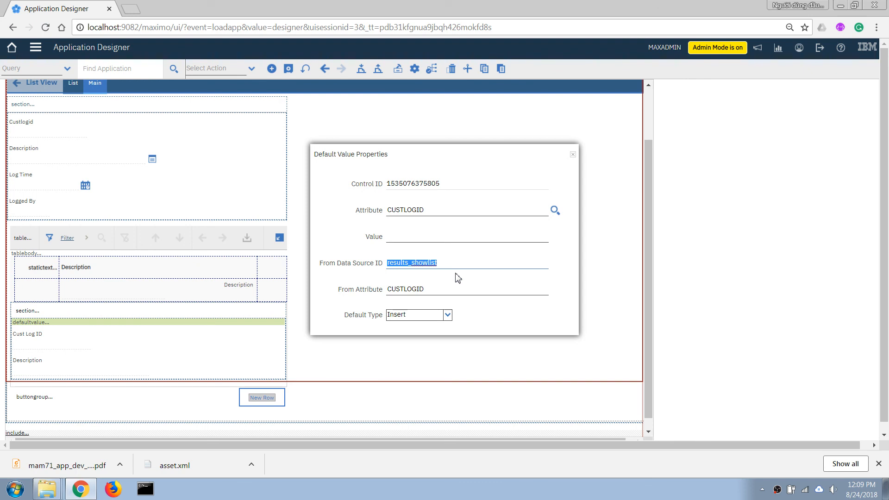
pyautogui.write('mainrecord')
pyautogui.press('Tab')
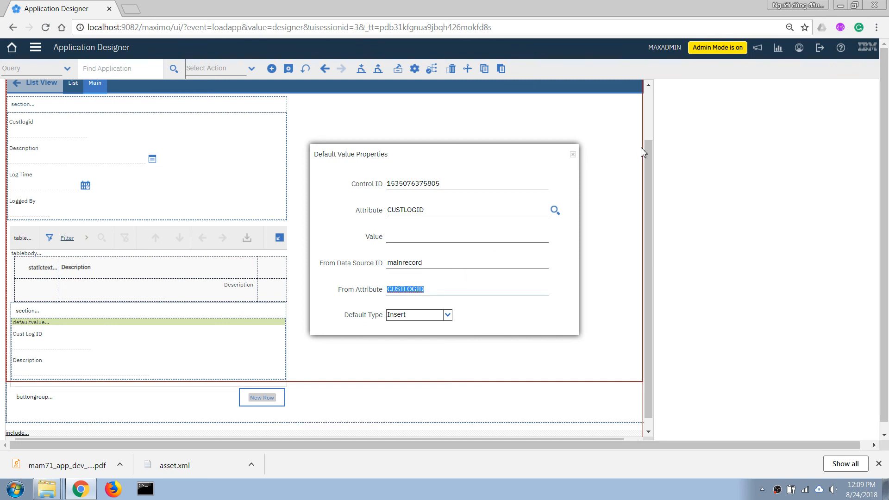
pyautogui.scroll(1, 641, 158)
pyautogui.click(573, 157)
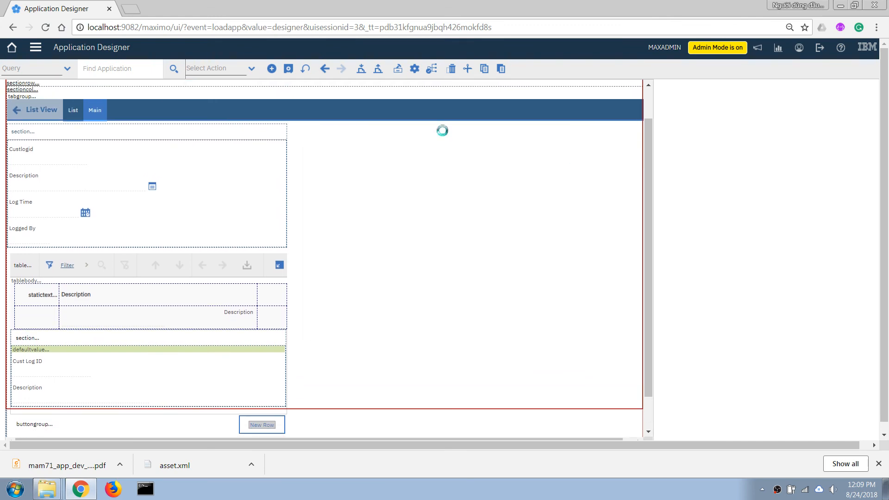
pyautogui.click(289, 69)
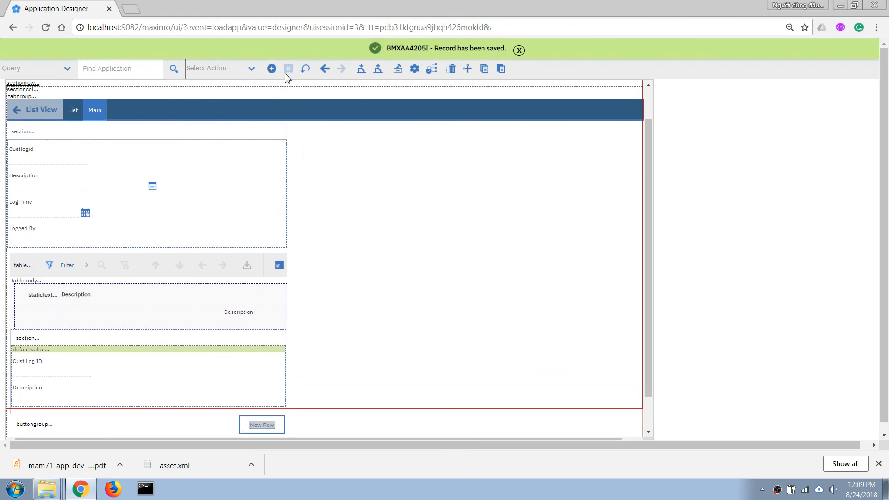
# Step: Switch to the Operator Logs application and open the log record "My first log entry"
pyautogui.scroll(3, 214, 151)
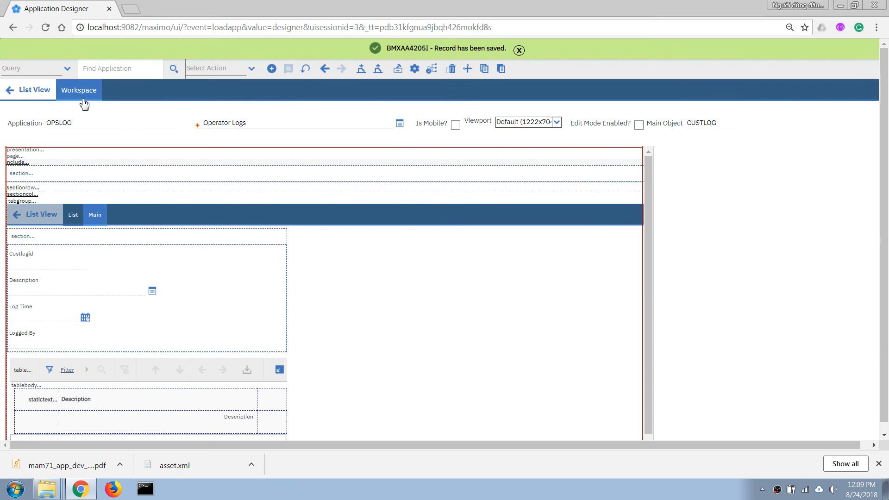
pyautogui.click(34, 89)
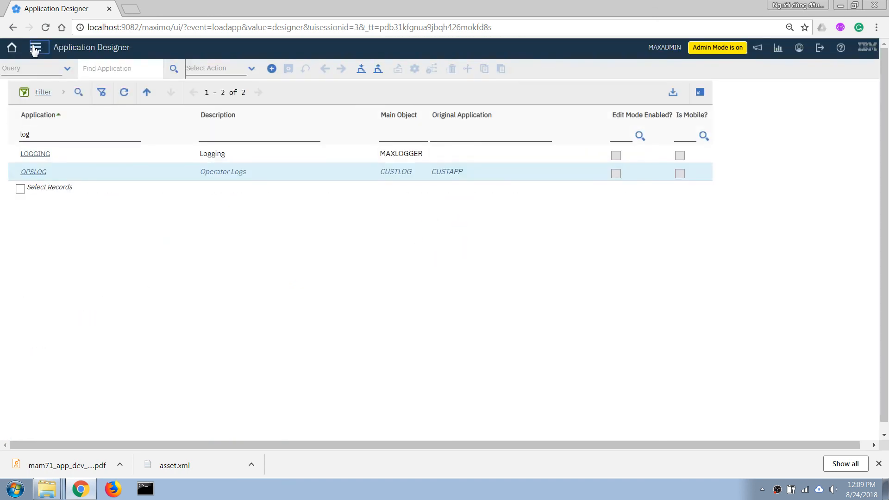
pyautogui.click(36, 48)
pyautogui.moveTo(75, 120)
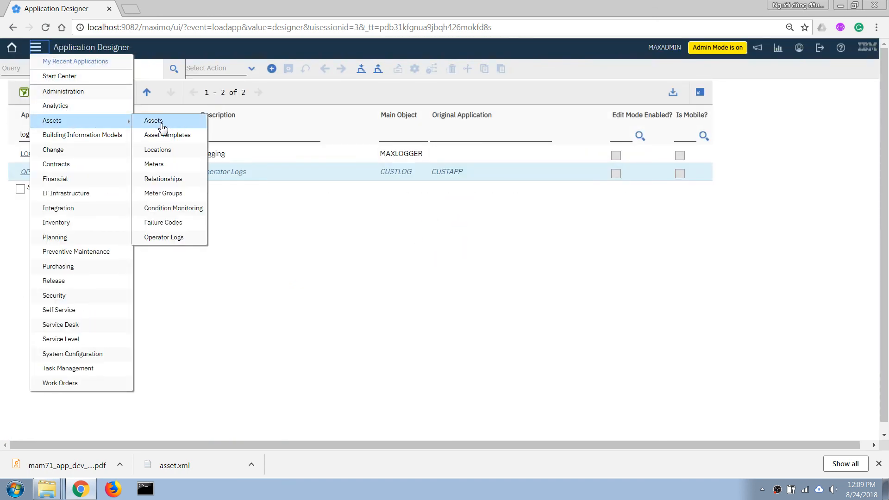
pyautogui.click(162, 237)
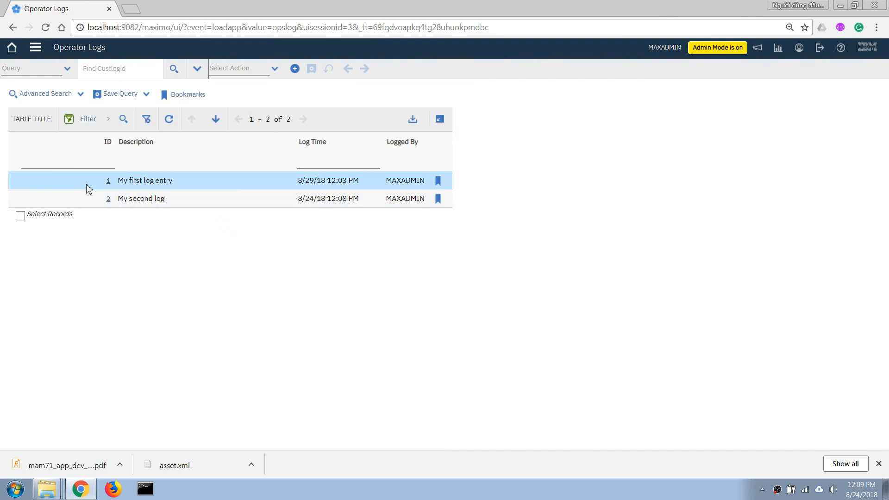
pyautogui.click(111, 186)
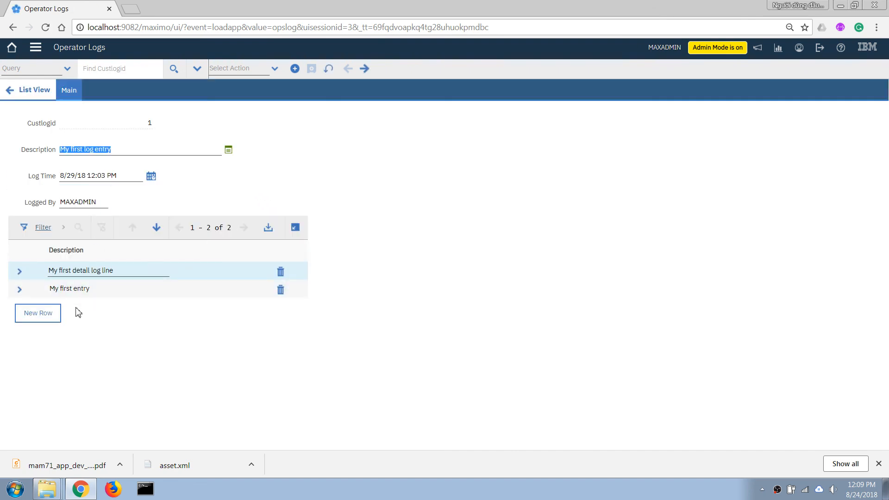
# Step: Add a log line described as "fdfdf" with its defaulted Cust Log ID, and save the record
pyautogui.click(39, 314)
pyautogui.click(96, 368)
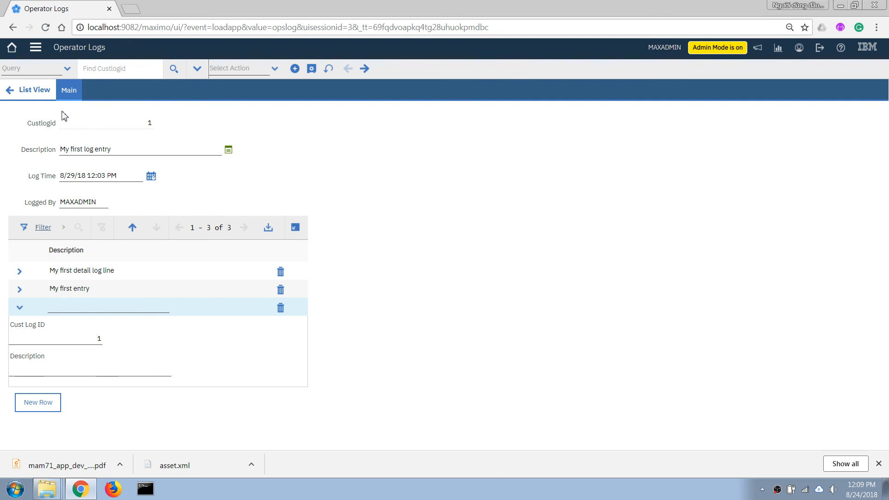
pyautogui.click(61, 371)
pyautogui.write('fdfdf')
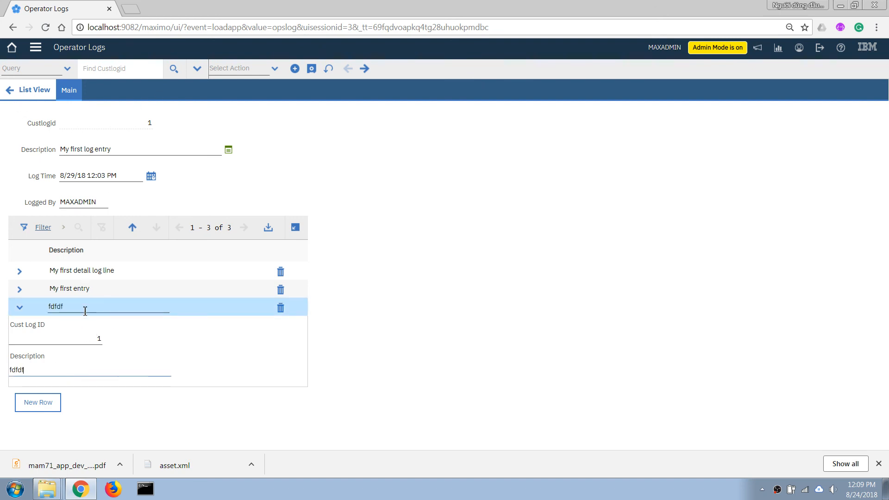
pyautogui.click(311, 69)
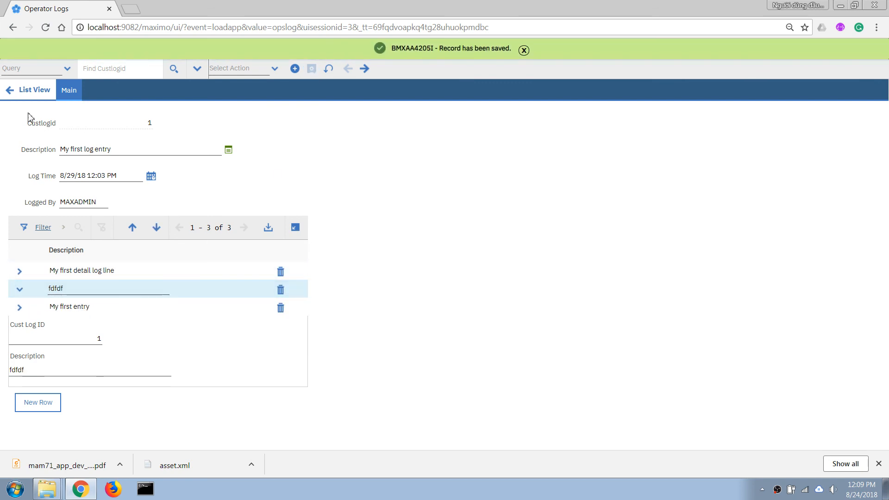
# Step: Return to the record list and create a new log record with the description "Hello 3rd entry"
pyautogui.click(27, 89)
pyautogui.click(295, 68)
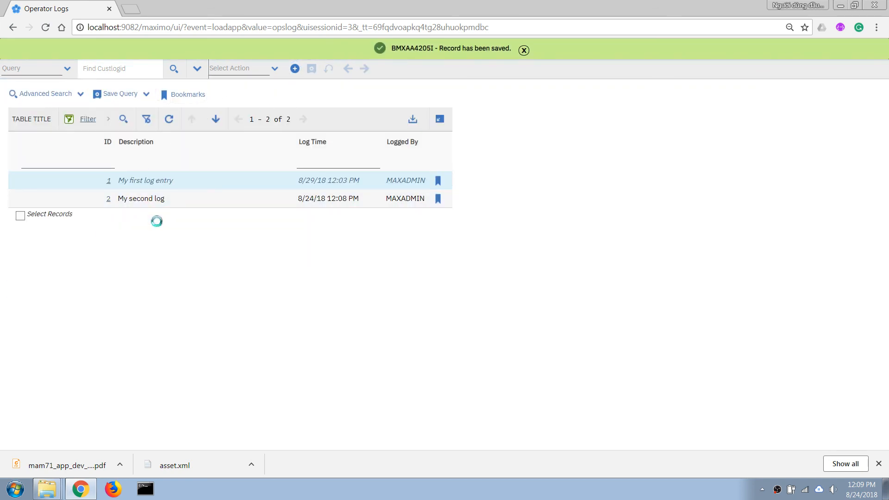
pyautogui.click(100, 151)
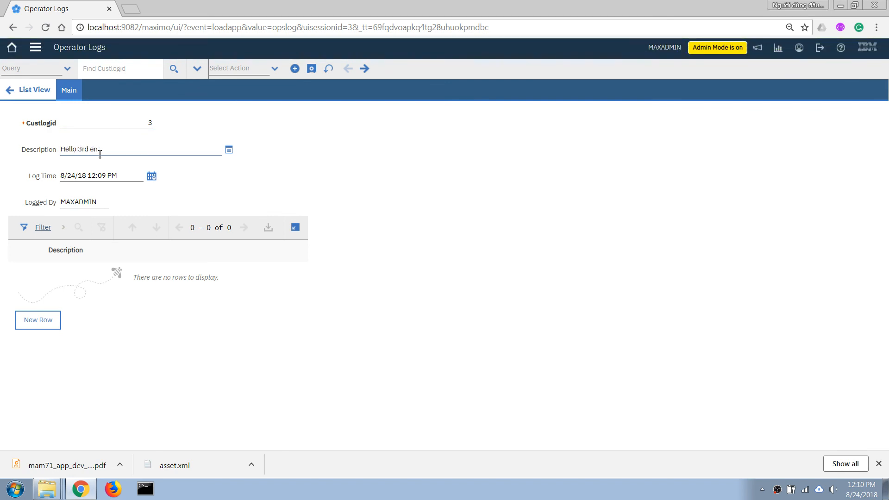
pyautogui.press('Tab')
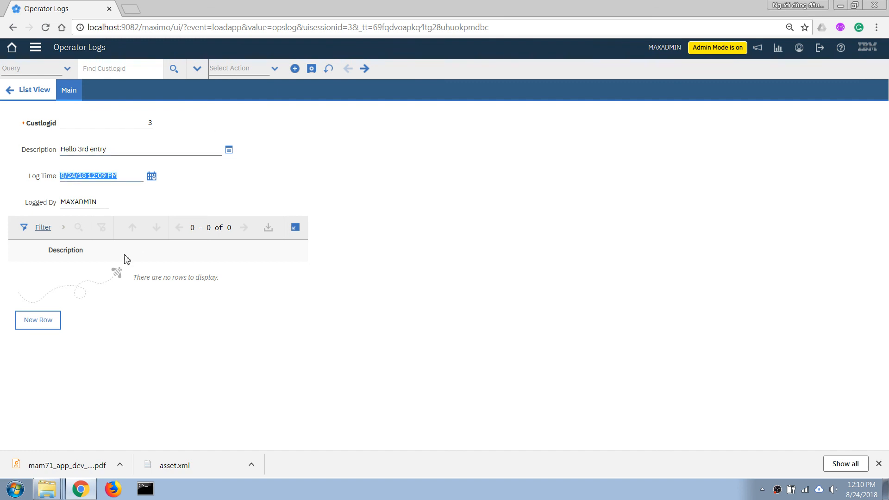
# Step: Add log lines "First line of 3rd entry" and "Second line of 3rd entry", save the record, and check the first line's Cust Log ID
pyautogui.click(38, 323)
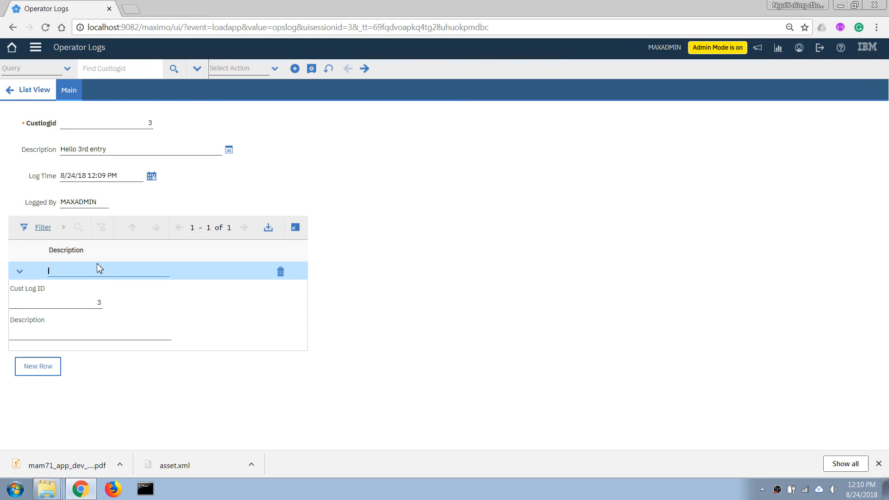
pyautogui.write('First line of 3rd entry')
pyautogui.click(43, 370)
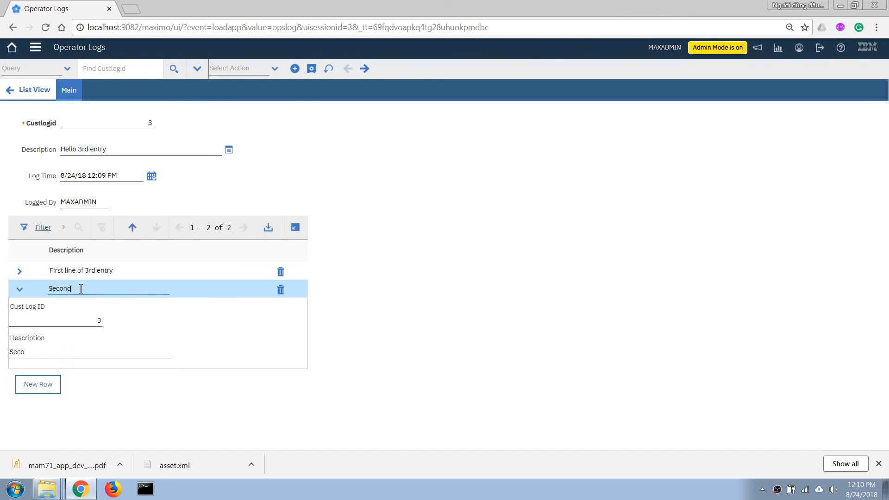
pyautogui.write('Second line of 3rd entry')
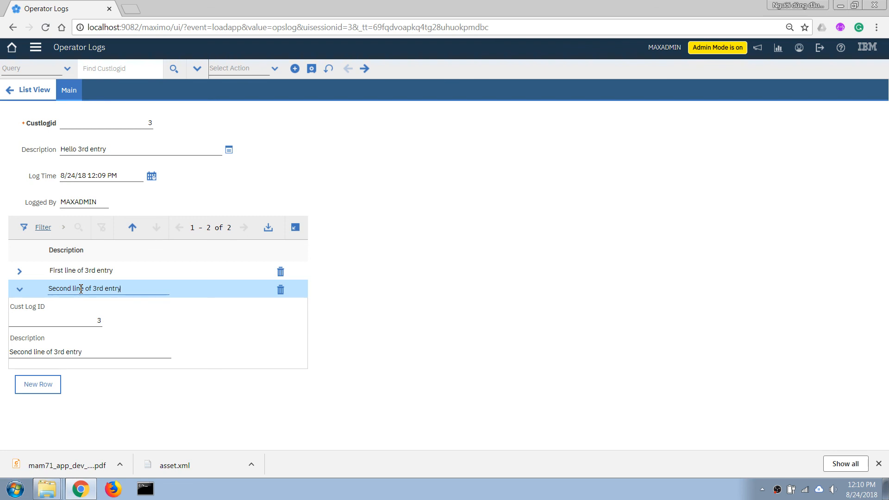
pyautogui.click(311, 69)
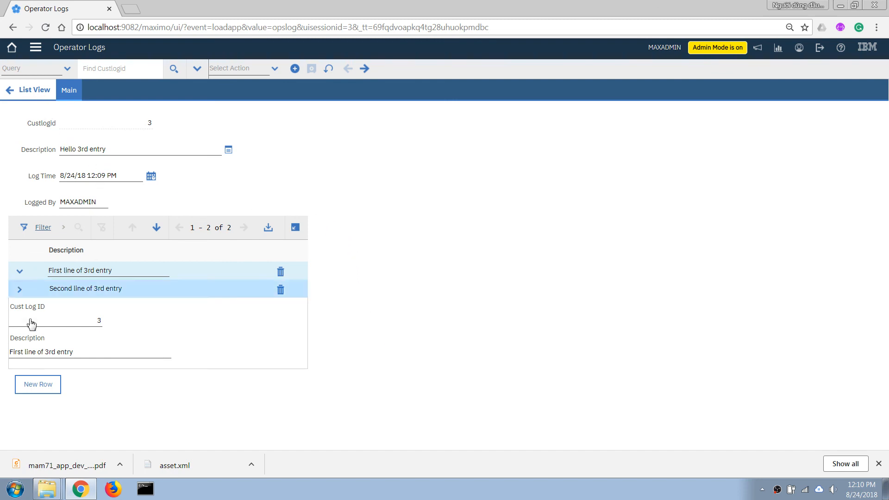
pyautogui.doubleClick(93, 321)
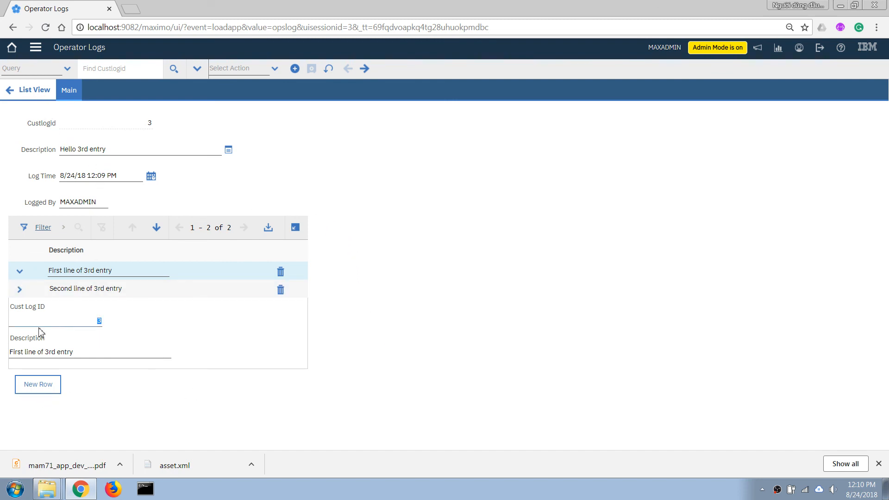